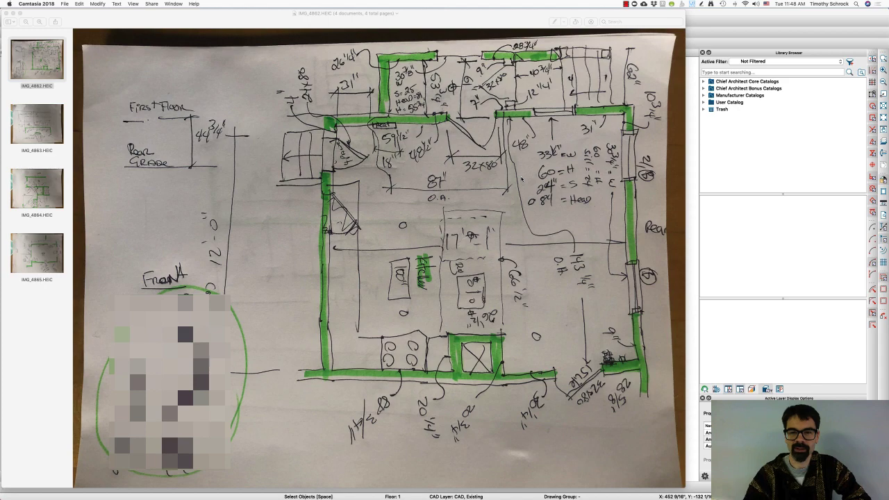
Look through the four field sketch photos for the room measurements, ending on the kitchen sketch.
{"action": "left_click", "coordinate": [41, 127]}
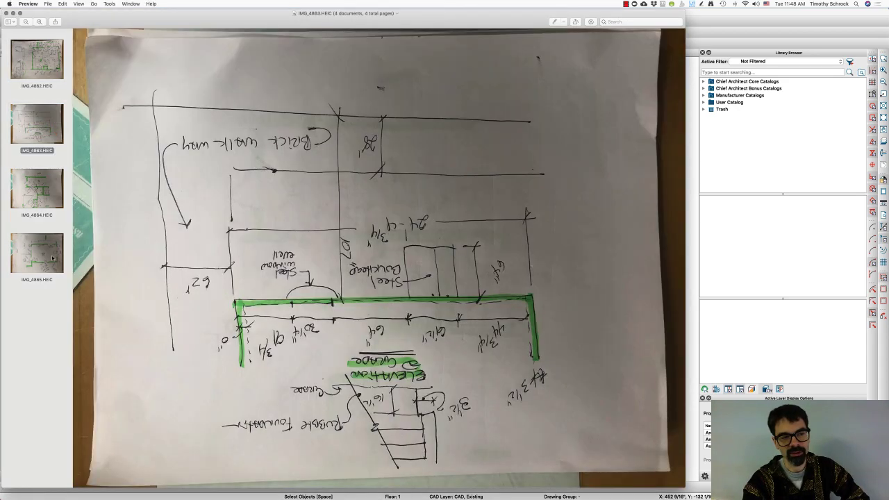
{"action": "left_click", "coordinate": [51, 258]}
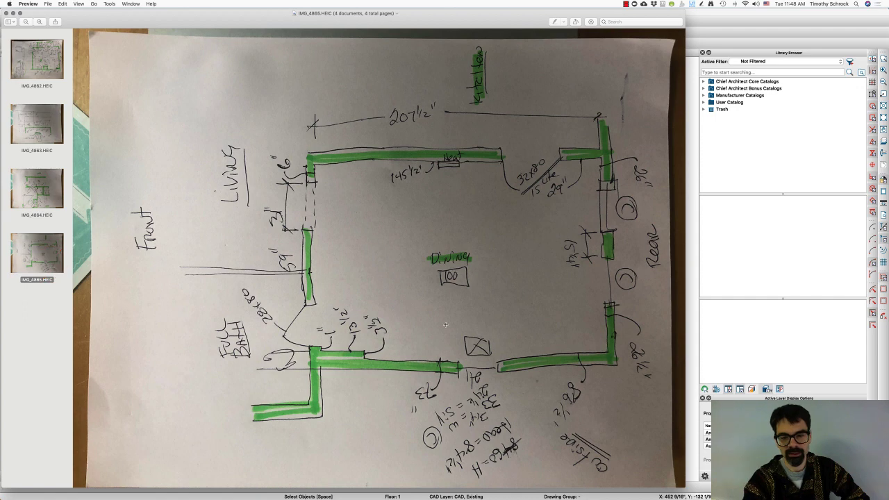
{"action": "left_click", "coordinate": [55, 125]}
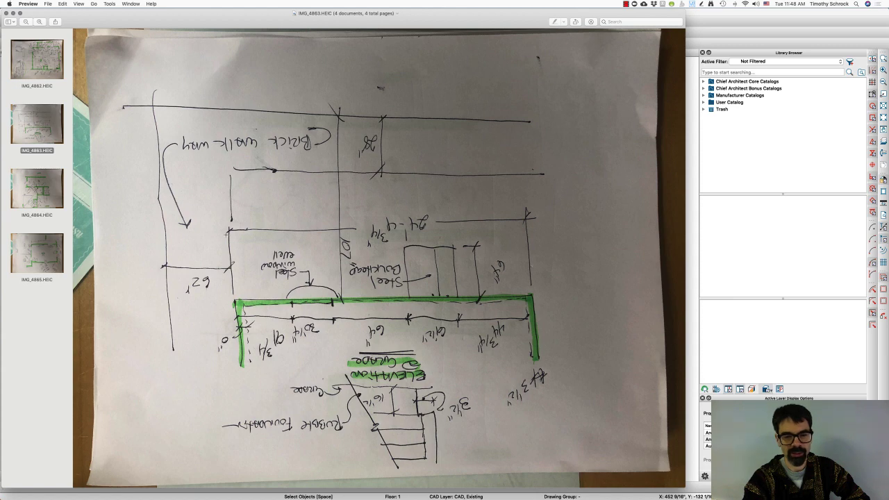
{"action": "left_click", "coordinate": [50, 184]}
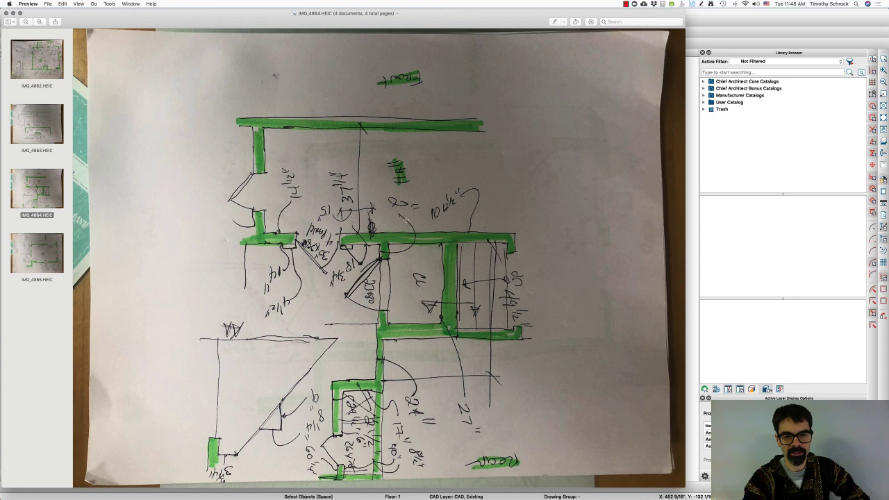
{"action": "left_click", "coordinate": [43, 52]}
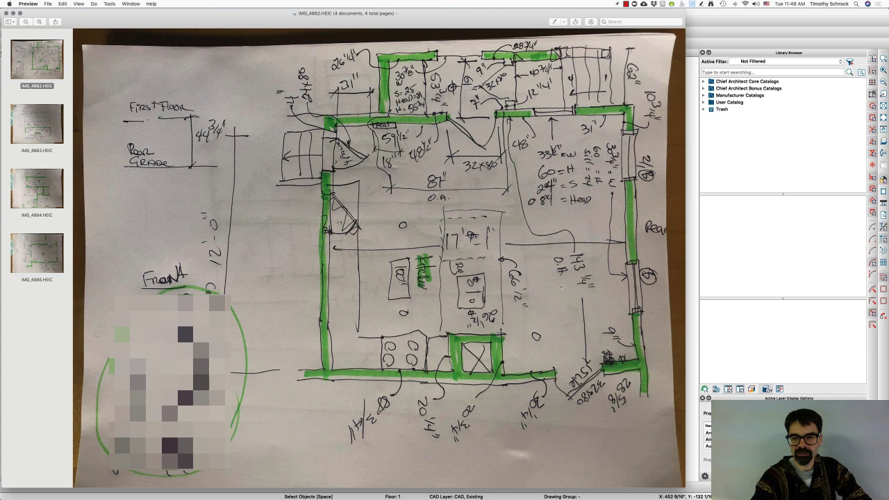
Switch to Chief Architect and set the plan's left vertical wall 17'-1" from the right exterior wall.
{"action": "left_click", "coordinate": [704, 35]}
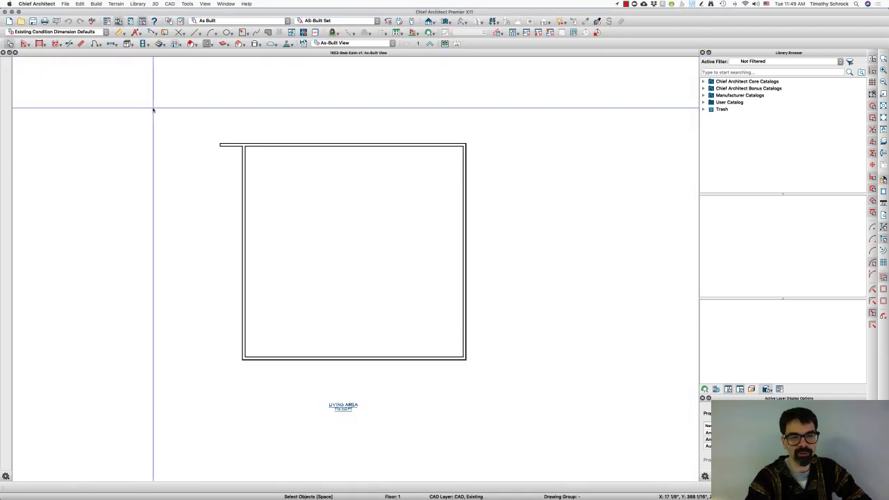
{"action": "left_click", "coordinate": [29, 45]}
{"action": "left_click", "coordinate": [33, 60]}
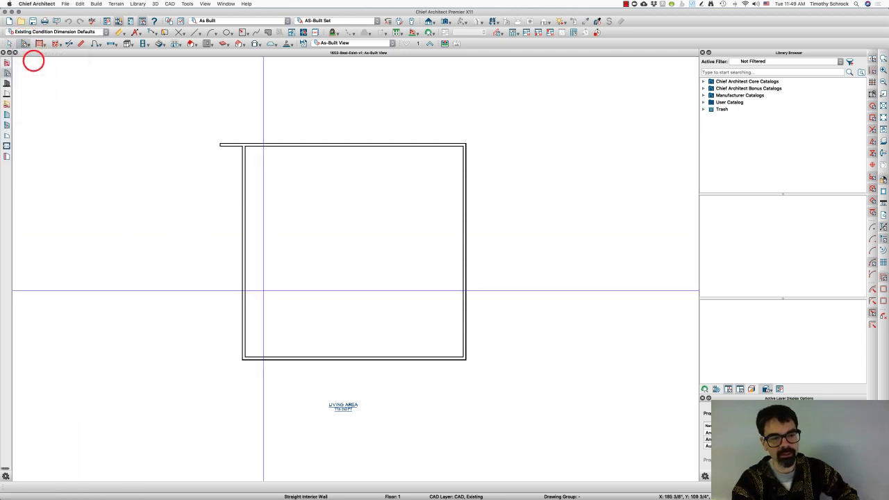
{"action": "left_click", "coordinate": [244, 258]}
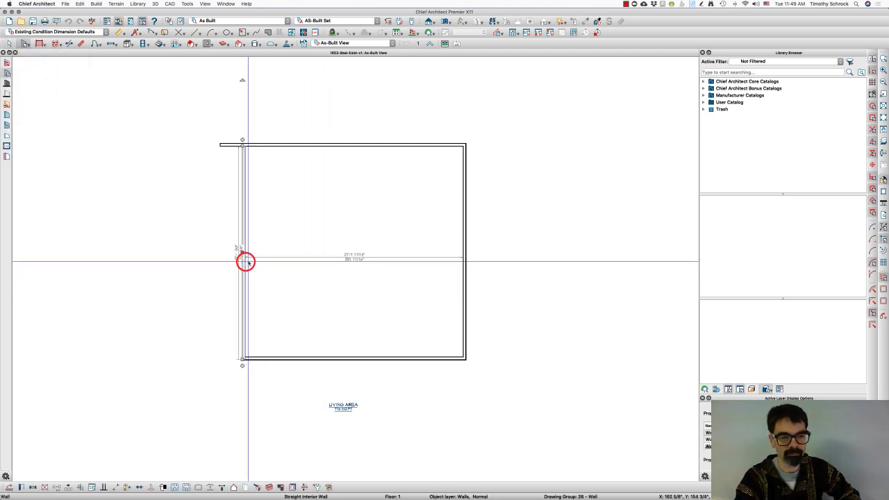
{"action": "left_click", "coordinate": [340, 253]}
{"action": "type", "text": "17"}
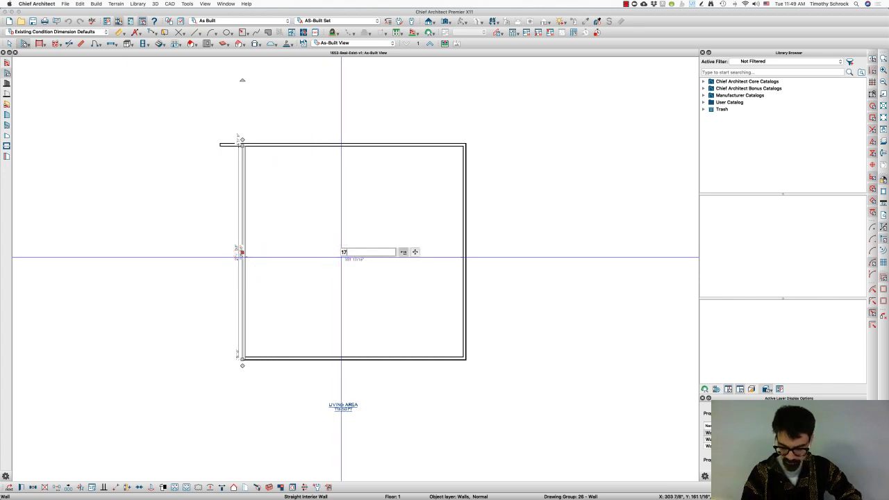
{"action": "key", "text": "Return"}
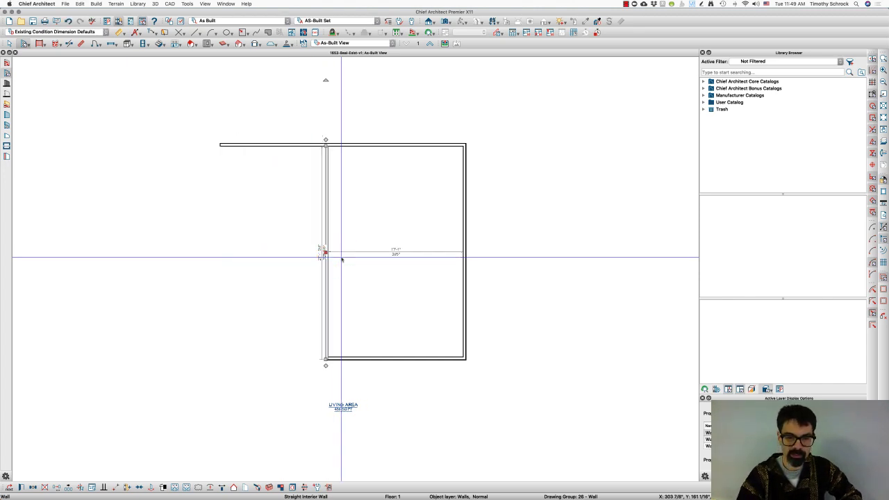
{"action": "scroll", "coordinate": [358, 238], "scroll_direction": "up", "scroll_amount": 3}
{"action": "key", "text": "Escape"}
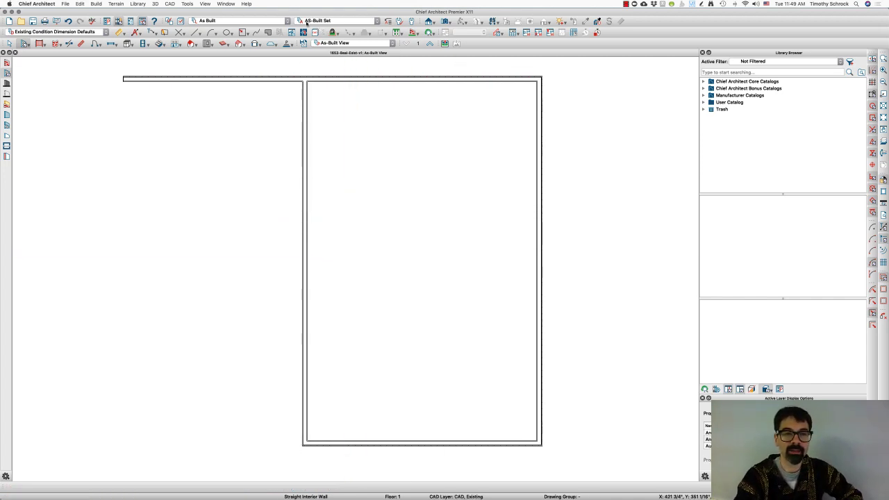
Draw a straight interior wall horizontally across the plan, from the left vertical wall to the right exterior wall.
{"action": "left_click", "coordinate": [304, 189]}
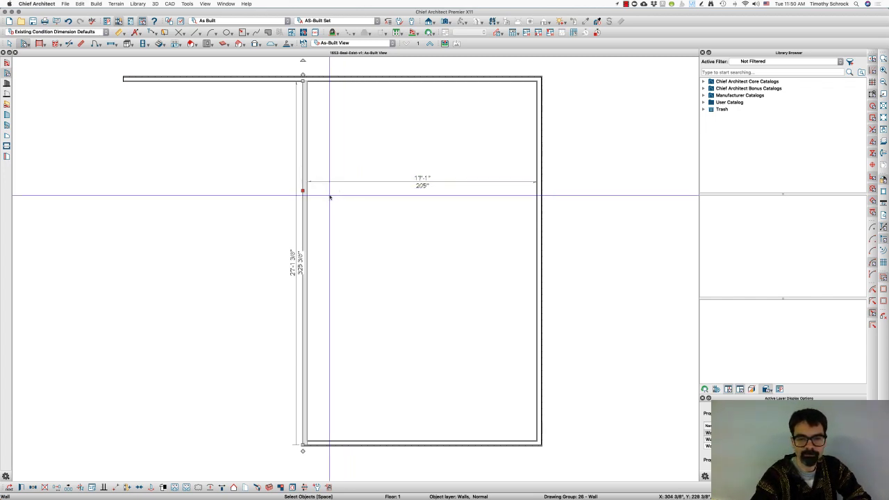
{"action": "left_click", "coordinate": [323, 252]}
{"action": "left_click_drag", "start_coordinate": [305, 263], "coordinate": [542, 256]}
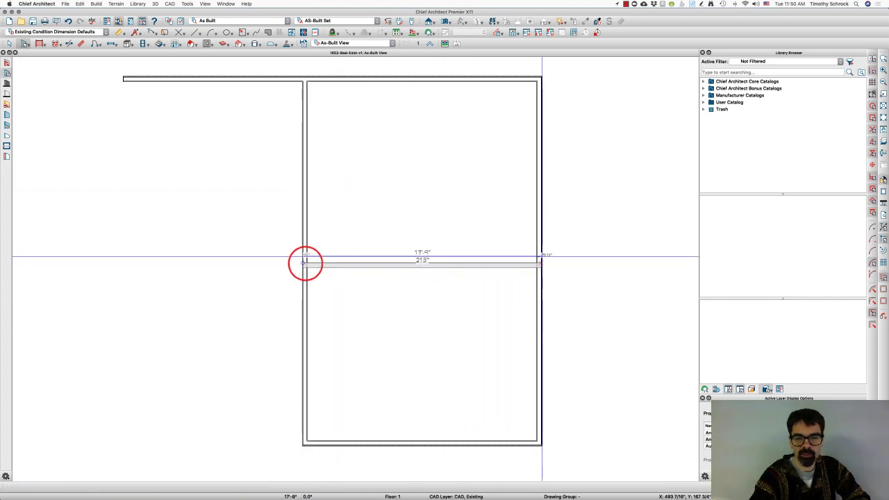
Check the kitchen sketch in Preview and set the horizontal partition 143" from the upper exterior wall.
{"action": "key", "text": "super+Tab"}
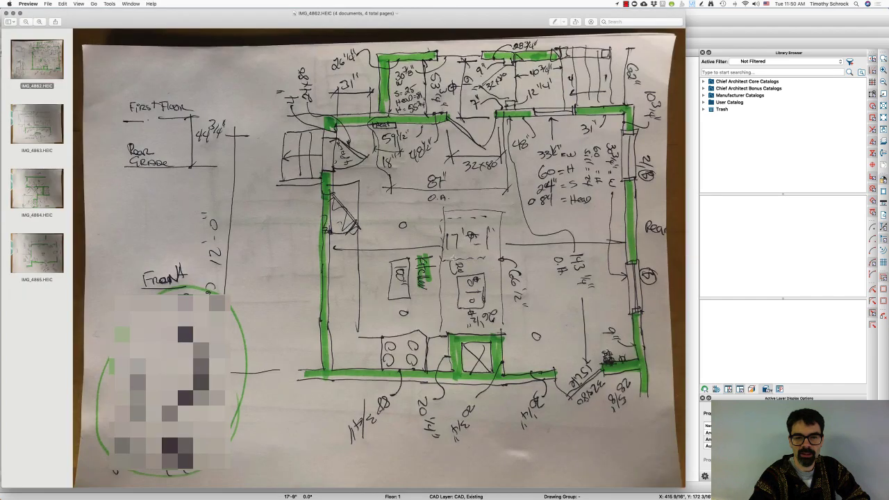
{"action": "key", "text": "super+Tab"}
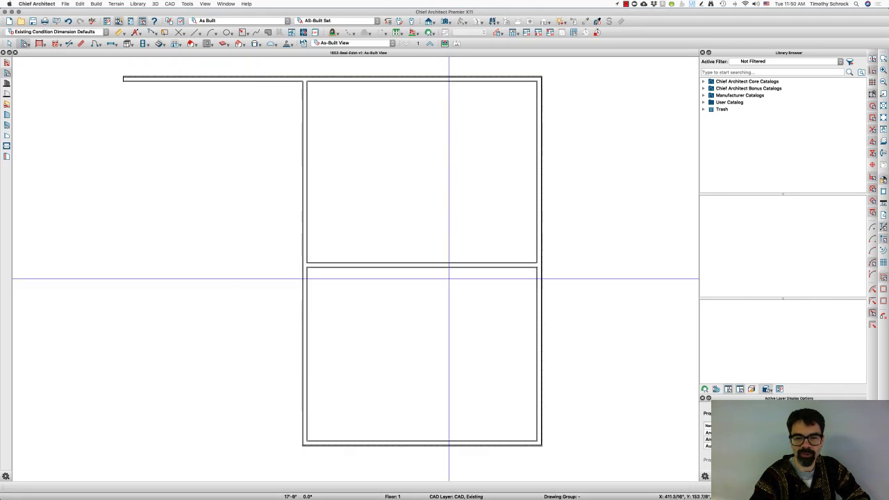
{"action": "left_click", "coordinate": [433, 263]}
{"action": "left_click", "coordinate": [437, 178]}
{"action": "type", "text": "143"}
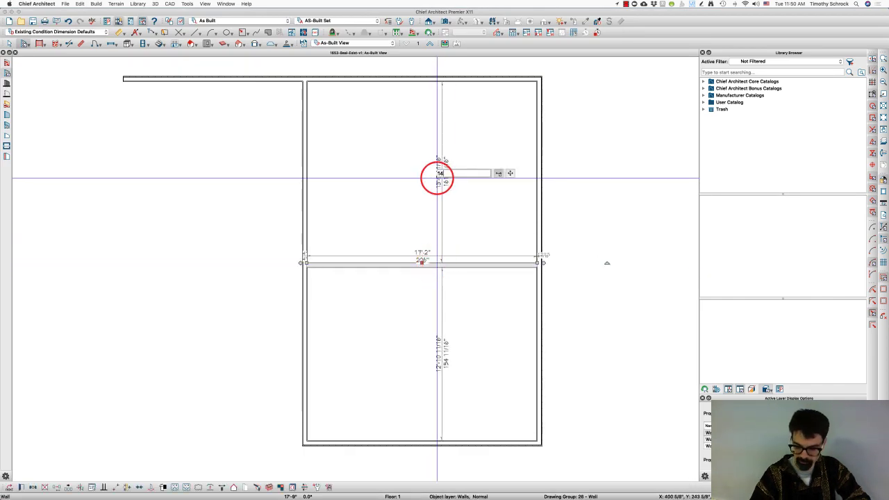
{"action": "key", "text": "Return"}
{"action": "scroll", "coordinate": [438, 181], "scroll_direction": "down", "scroll_amount": 1}
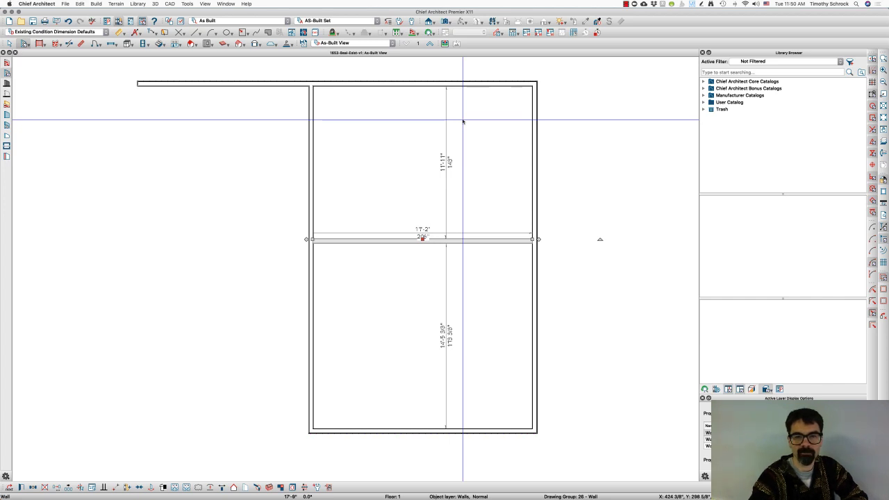
Add interior dimensions for the upper room's width and for the depths of both rooms.
{"action": "left_click", "coordinate": [121, 33]}
{"action": "left_click", "coordinate": [139, 63]}
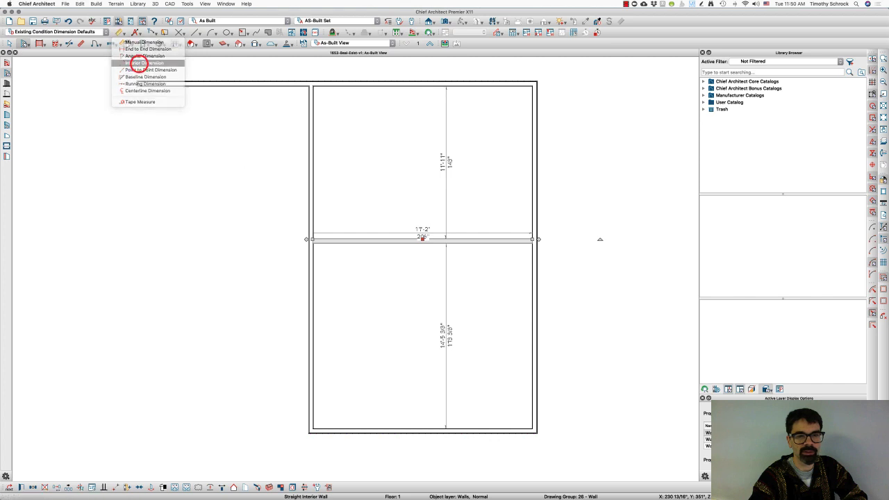
{"action": "left_click", "coordinate": [258, 153]}
{"action": "left_click", "coordinate": [479, 431]}
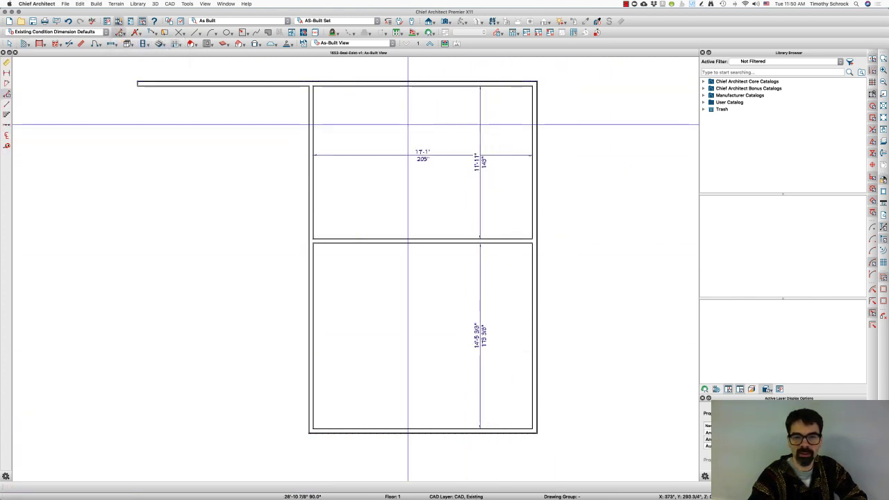
Examine the primary and secondary format settings of the upper room's width dimension, leaving them as they are.
{"action": "scroll", "coordinate": [407, 125], "scroll_direction": "up", "scroll_amount": 2}
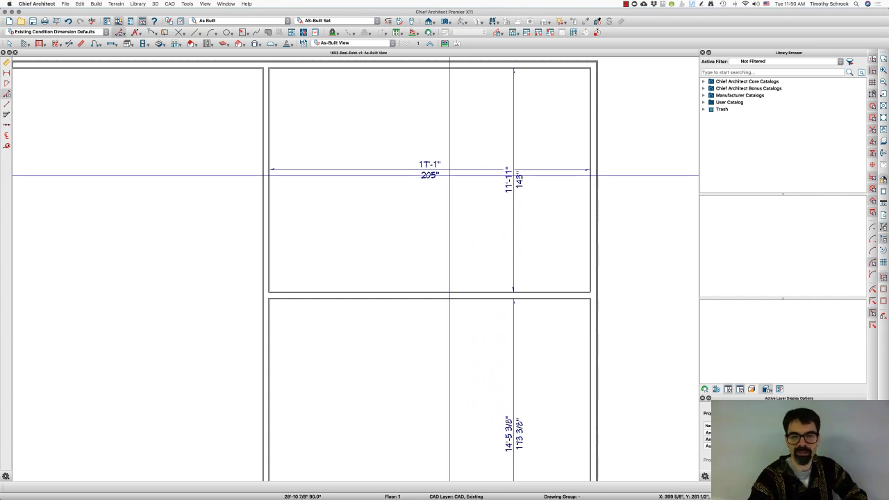
{"action": "double_click", "coordinate": [435, 167]}
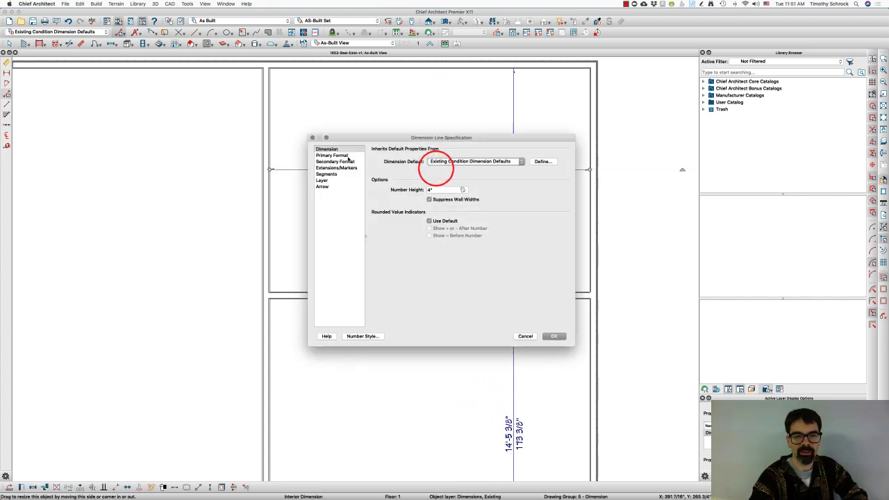
{"action": "left_click", "coordinate": [348, 155]}
{"action": "left_click", "coordinate": [350, 162]}
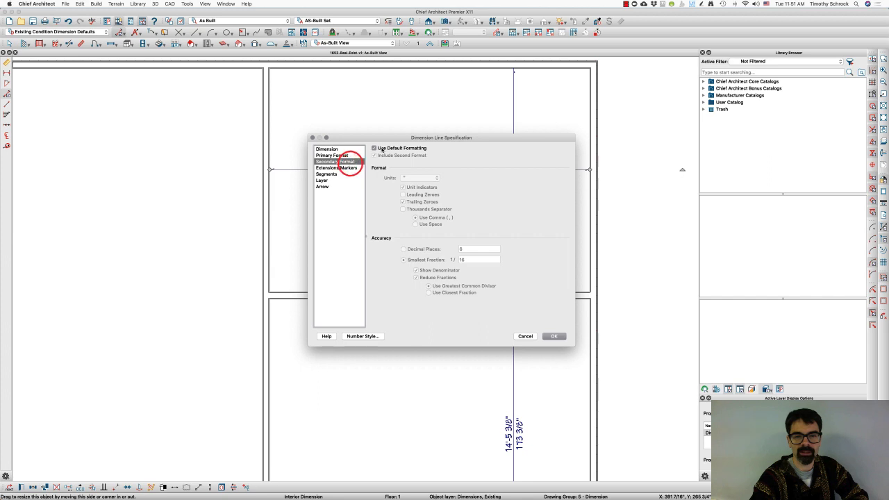
{"action": "left_click", "coordinate": [341, 155]}
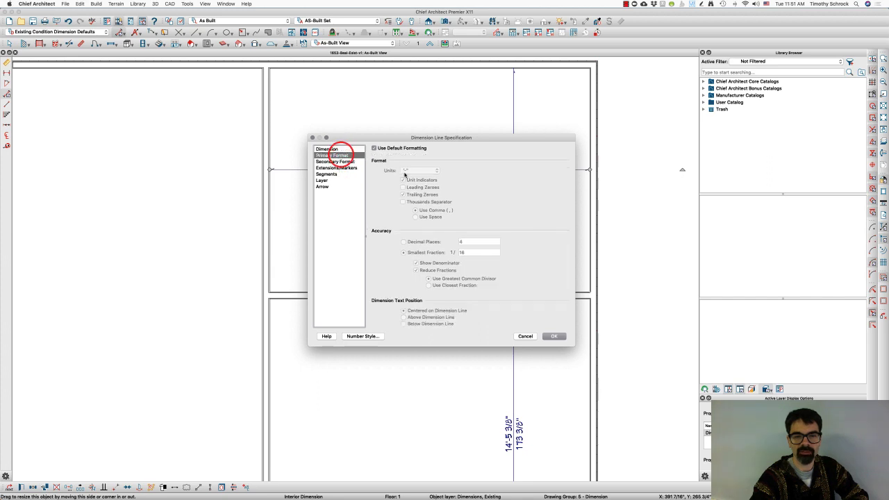
{"action": "left_click", "coordinate": [351, 162]}
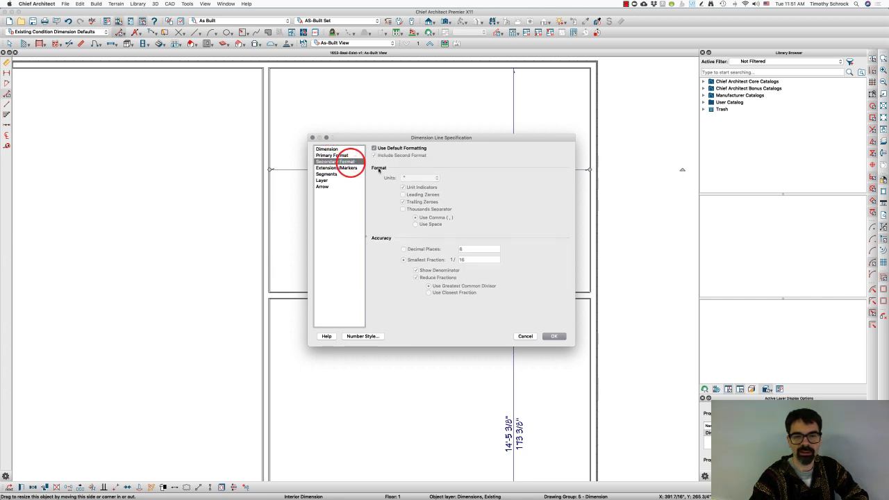
{"action": "left_click", "coordinate": [532, 338]}
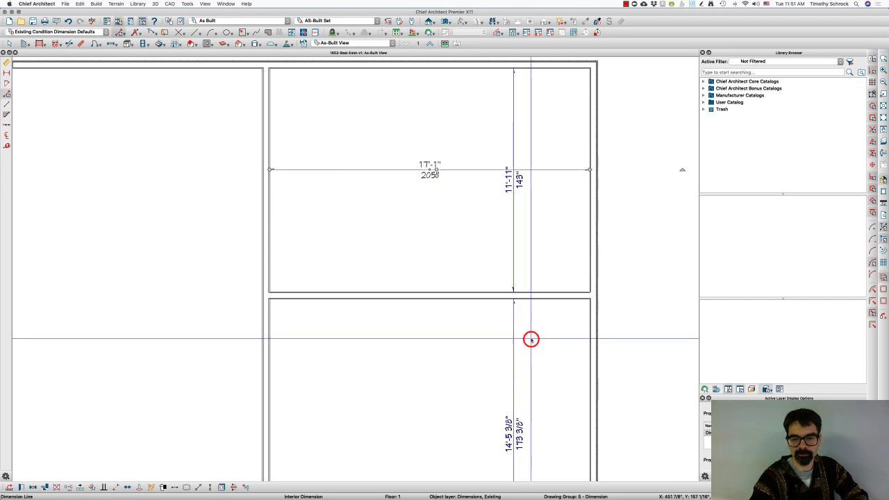
Check the dining room sketch in Preview and break the plan's left wall where the horizontal partition meets it.
{"action": "scroll", "coordinate": [533, 338], "scroll_direction": "down", "scroll_amount": 3}
{"action": "key", "text": "super+Tab"}
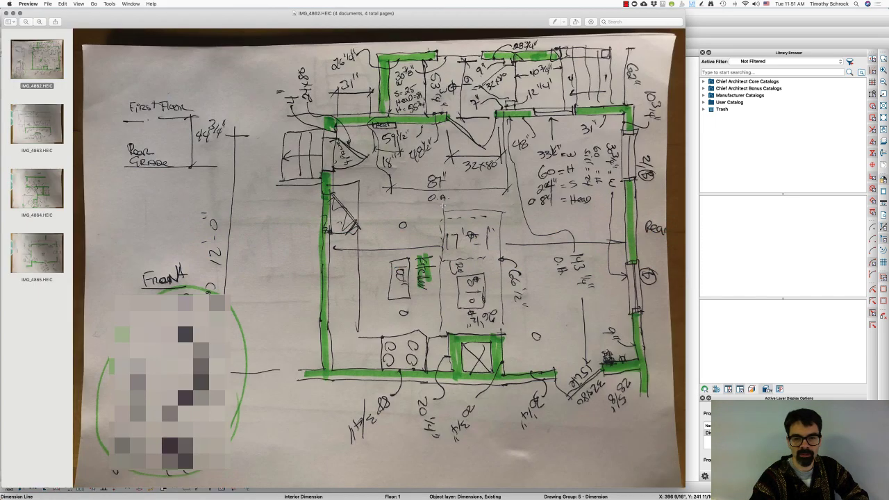
{"action": "left_click", "coordinate": [45, 251]}
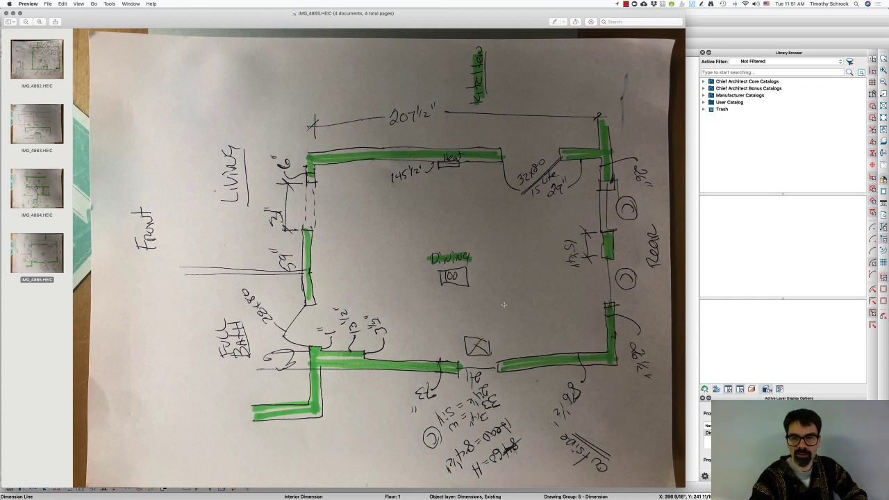
{"action": "key", "text": "super+Tab"}
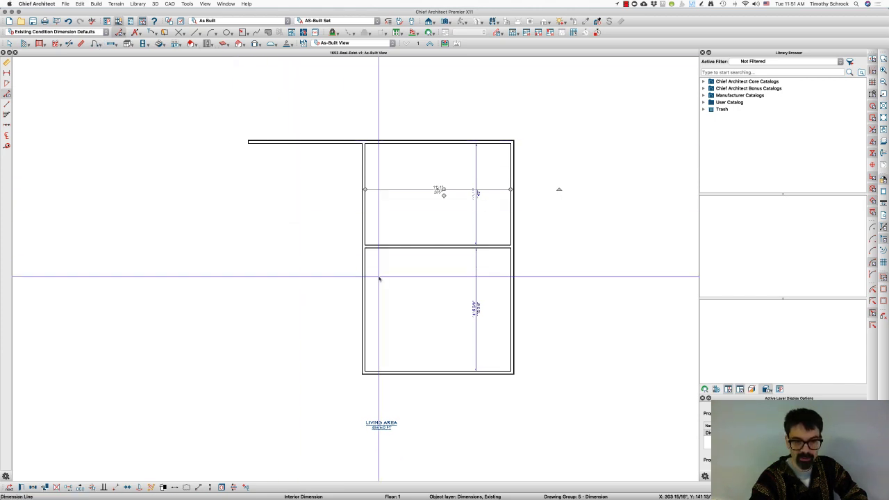
{"action": "key", "text": "super+b"}
{"action": "left_click", "coordinate": [363, 245]}
Set the lower section of the left wall 17'-3" from the right wall and add an interior dimension for that width.
{"action": "left_click", "coordinate": [364, 271]}
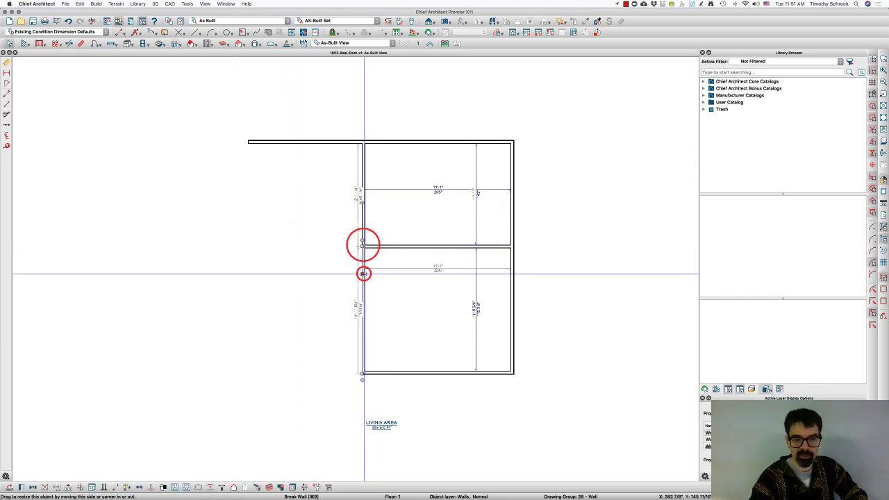
{"action": "left_click", "coordinate": [435, 271]}
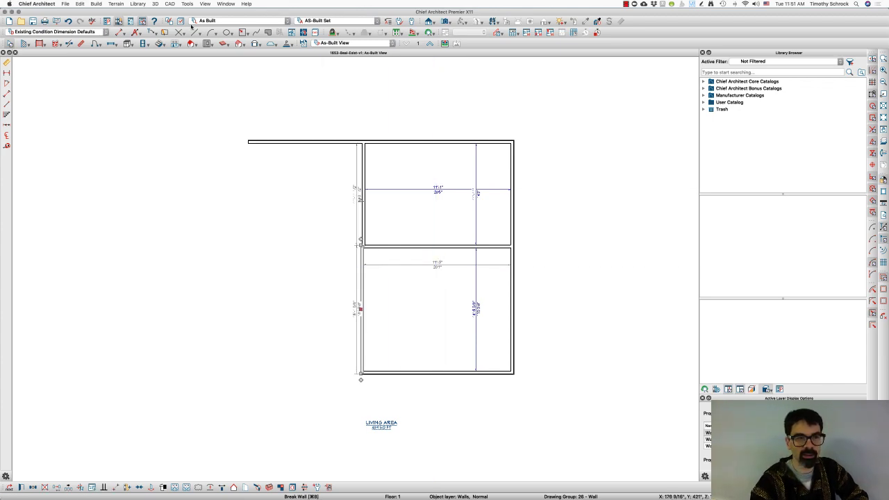
{"action": "left_click", "coordinate": [119, 32]}
{"action": "left_click", "coordinate": [321, 280]}
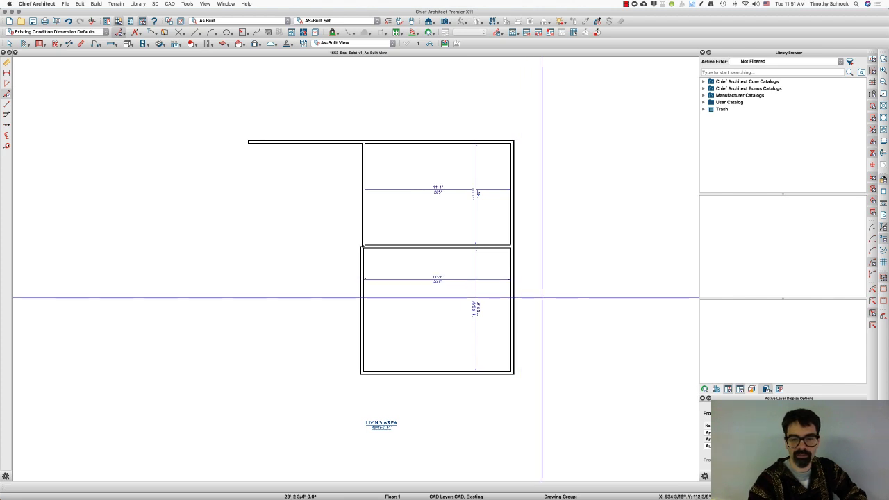
Check the dining room sketch in Preview again and place two windows in the lower room's right exterior wall.
{"action": "key", "text": "super+Tab"}
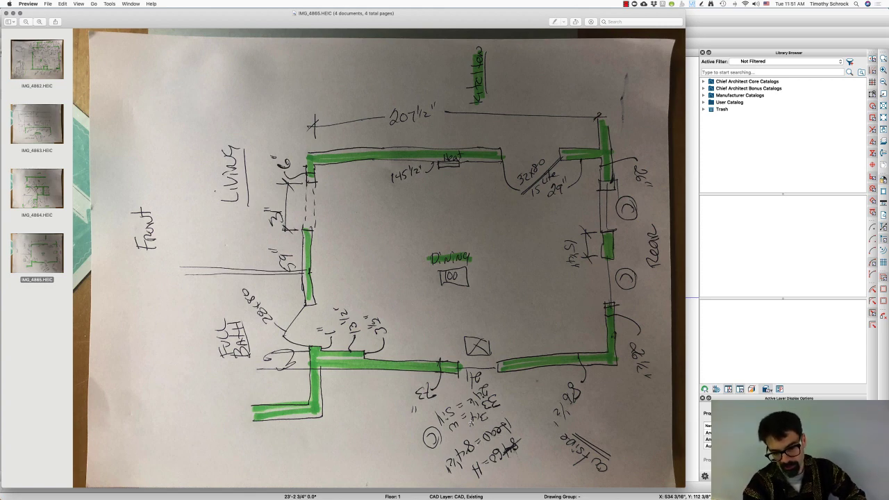
{"action": "key", "text": "super+Tab"}
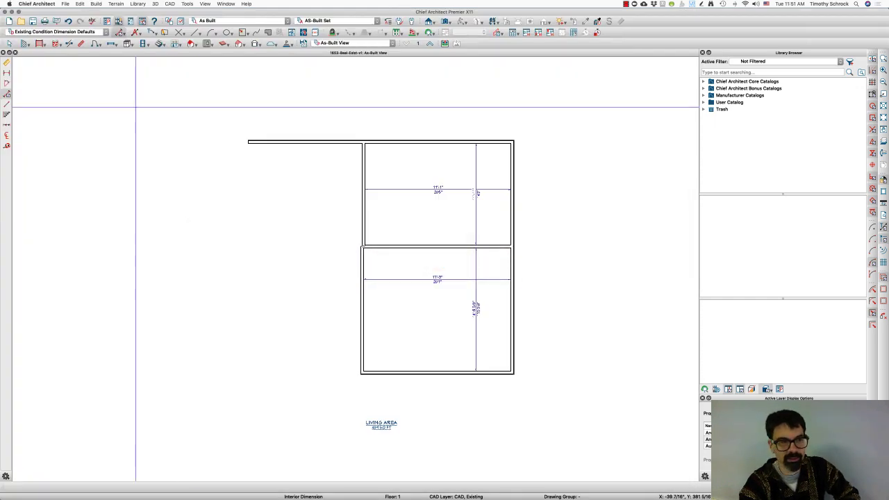
{"action": "left_click", "coordinate": [111, 45]}
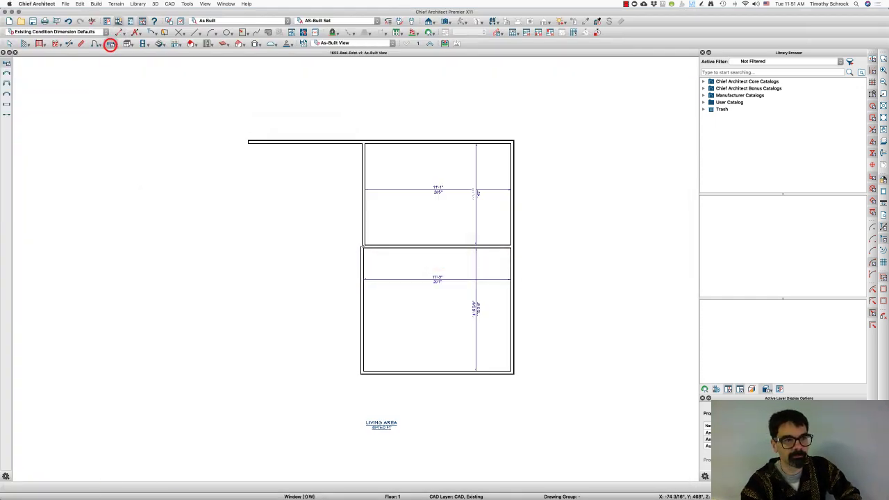
{"action": "left_click", "coordinate": [512, 327]}
{"action": "left_click", "coordinate": [512, 278]}
{"action": "left_click", "coordinate": [513, 327]}
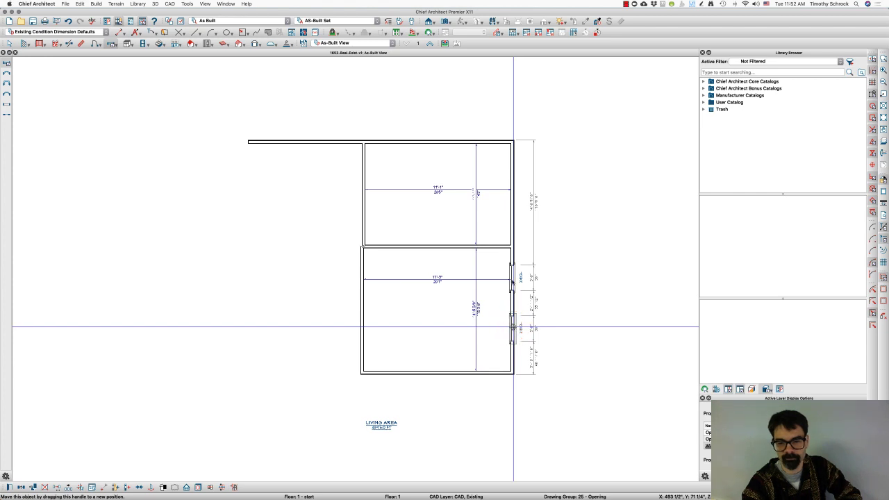
Select both windows in the lower room's right wall and set their width to 33 3/4".
{"action": "left_click", "coordinate": [510, 278], "text": "shift"}
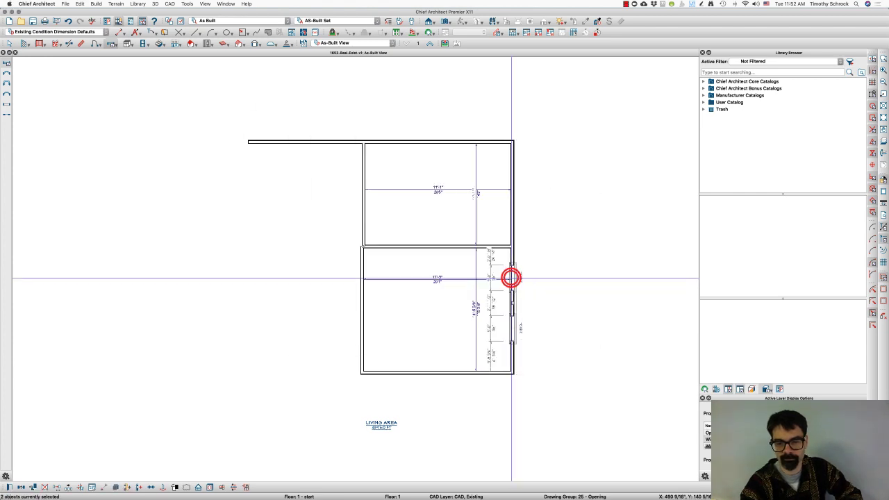
{"action": "double_click", "coordinate": [511, 278], "text": "shift"}
{"action": "left_click_drag", "start_coordinate": [404, 140], "coordinate": [327, 141]}
{"action": "type", "text": "3"}
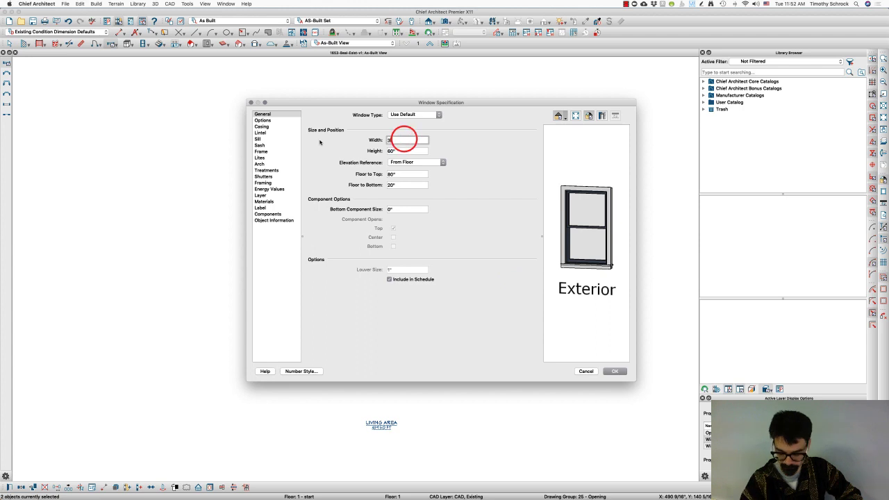
{"action": "type", "text": "3.75"}
{"action": "key", "text": "Tab"}
Check the window notes on the dining sketch in Preview and set both windows' floor-to-top height to 84.5".
{"action": "key", "text": "super+Tab"}
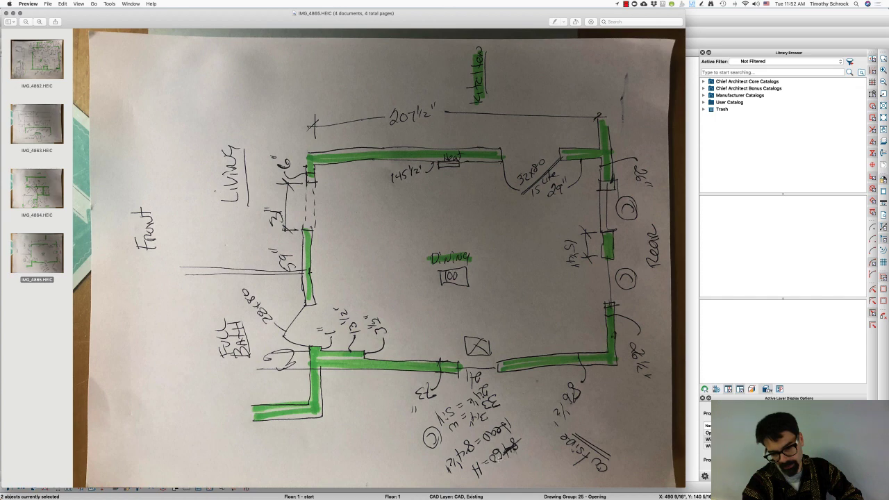
{"action": "key", "text": "super+Tab"}
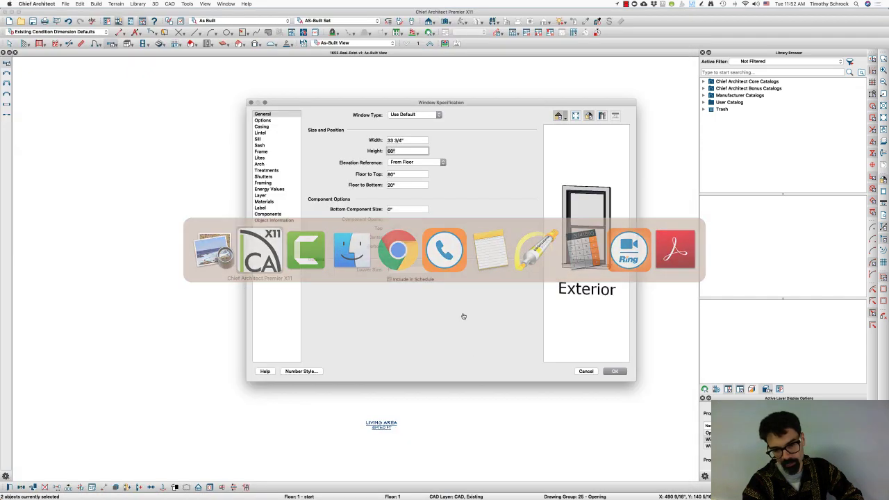
{"action": "left_click_drag", "start_coordinate": [398, 174], "coordinate": [337, 180]}
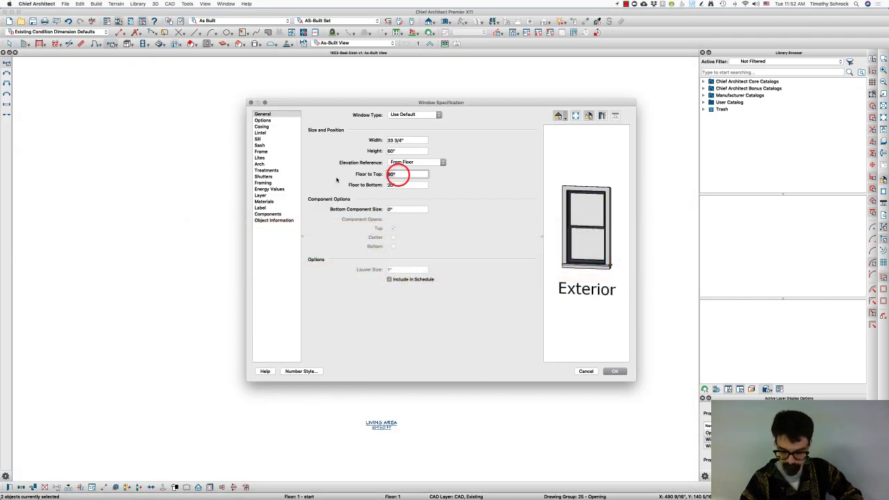
{"action": "type", "text": "84.5"}
{"action": "key", "text": "Tab"}
{"action": "key", "text": "Return"}
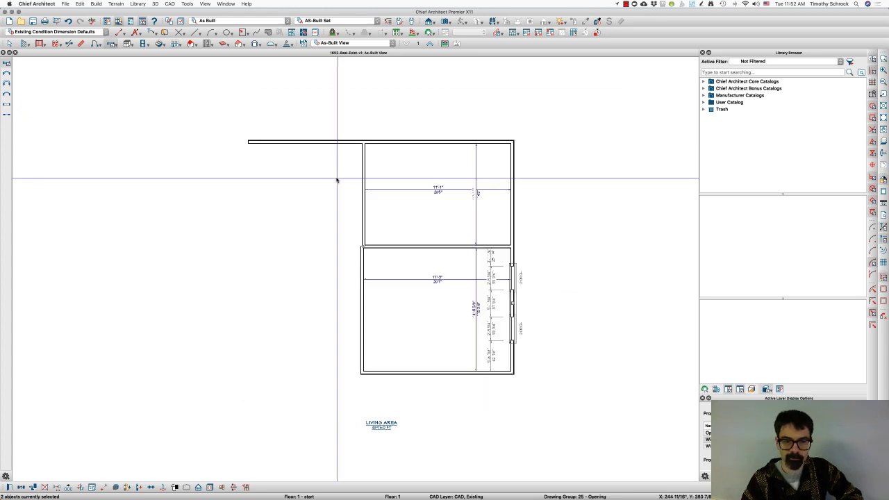
Check the dining sketch in Preview and place the lower window 26.5" from the bottom wall.
{"action": "key", "text": "super+Tab"}
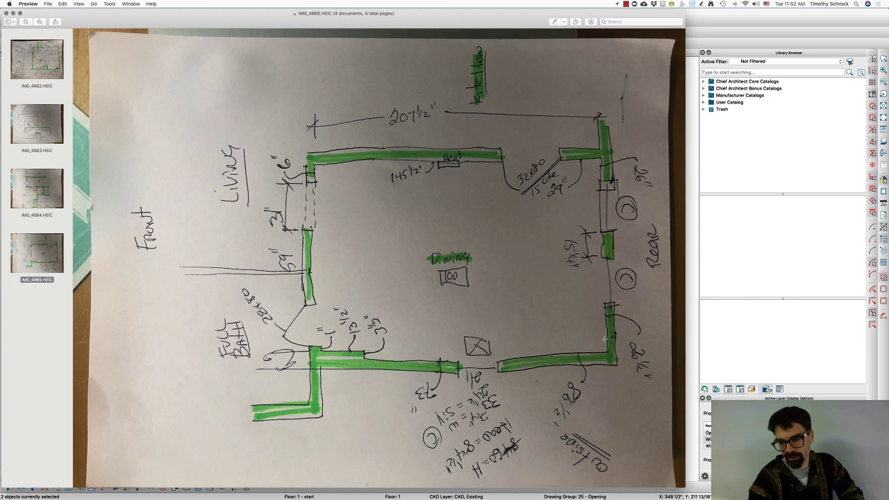
{"action": "key", "text": "super+Tab"}
{"action": "left_click", "coordinate": [511, 328]}
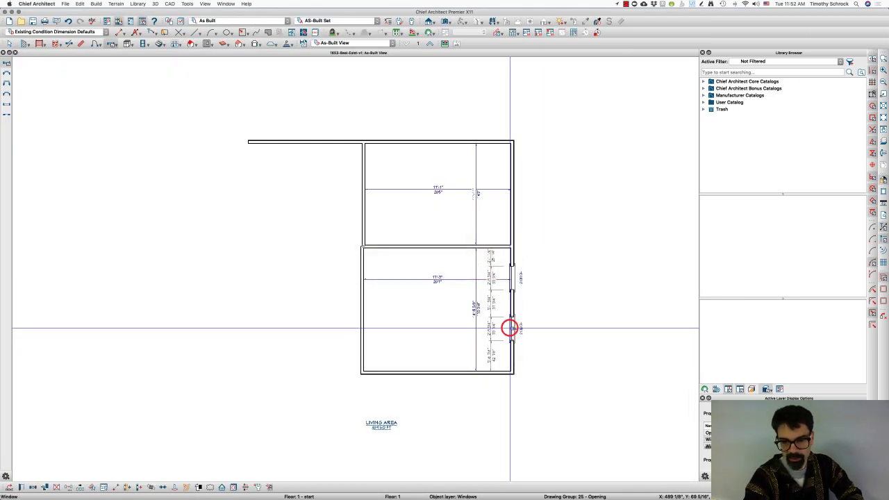
{"action": "left_click_drag", "start_coordinate": [510, 328], "coordinate": [493, 357]}
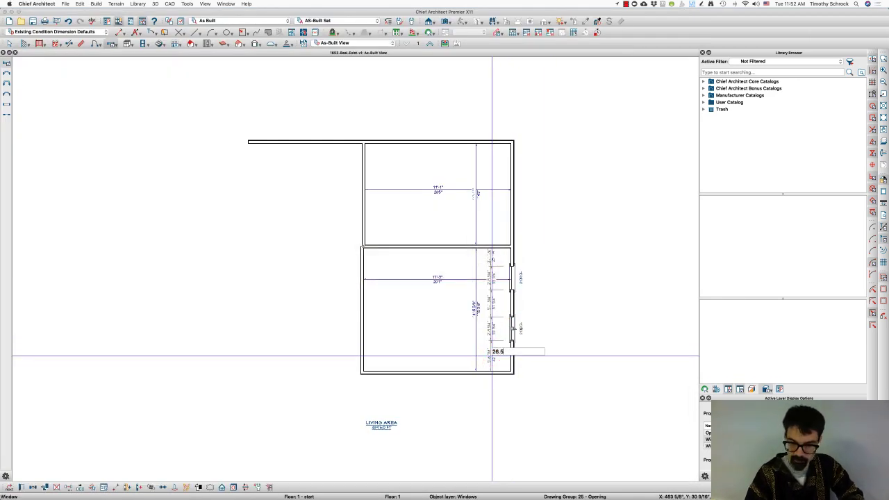
Check the window spacing on the dining sketch in Preview and place the upper window 15 1/4" from the lower one.
{"action": "key", "text": "super+Tab"}
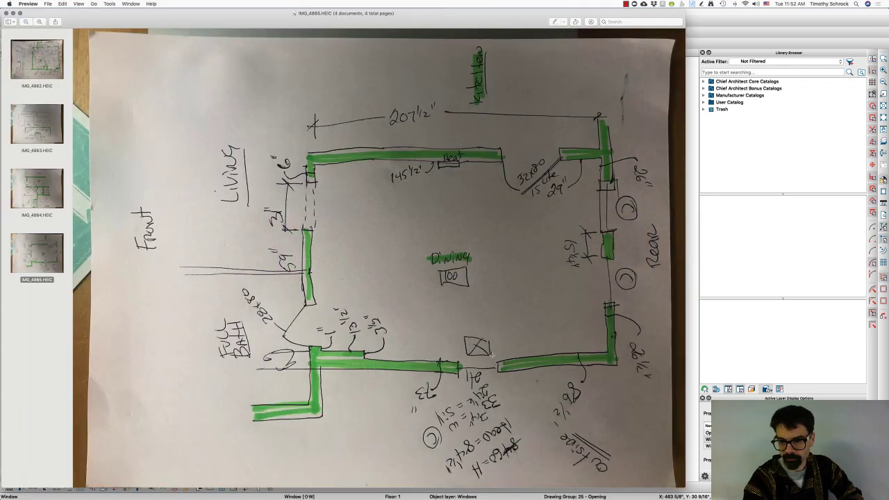
{"action": "key", "text": "super+Tab"}
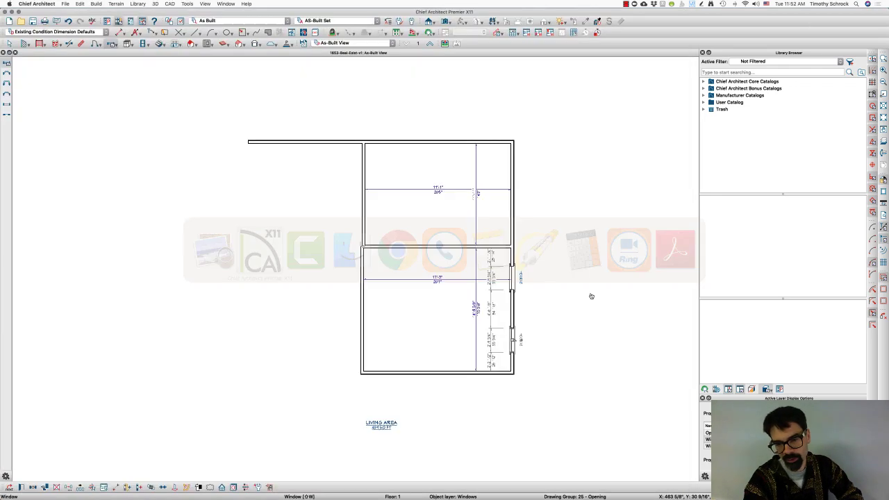
{"action": "left_click", "coordinate": [511, 281]}
{"action": "left_click", "coordinate": [493, 308]}
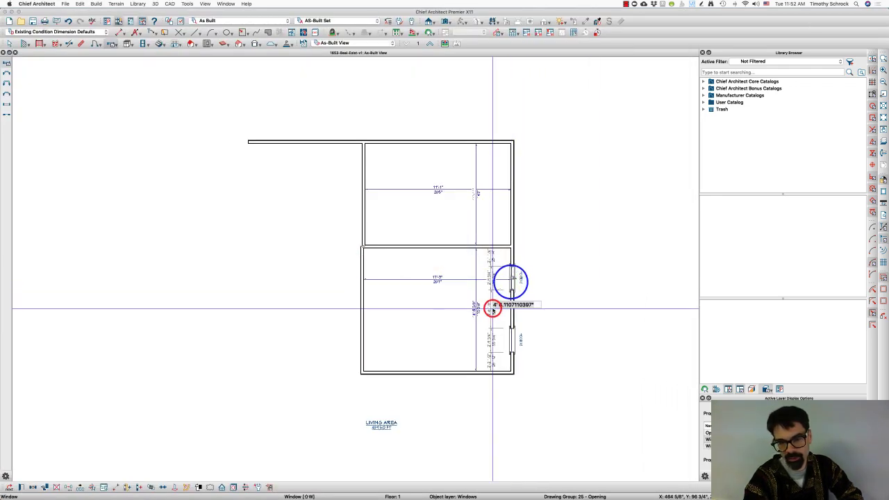
{"action": "type", "text": "15.2"}
{"action": "key", "text": "Return"}
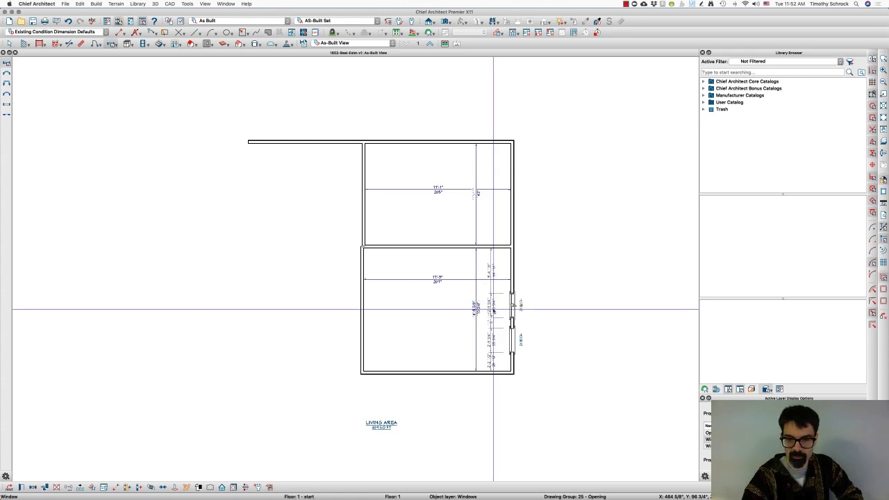
Compare with the dining sketch in Preview and add an interior dimension string along the lower room's right wall locating both windows.
{"action": "key", "text": "super+Tab"}
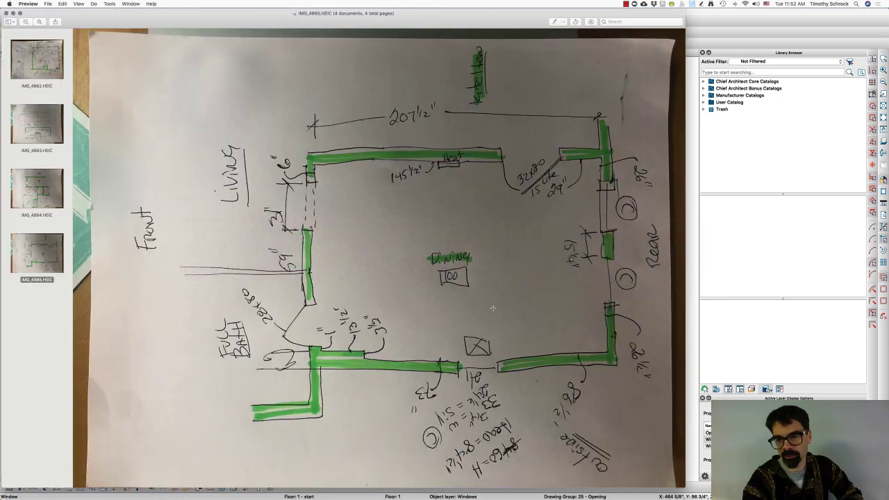
{"action": "key", "text": "super+Tab"}
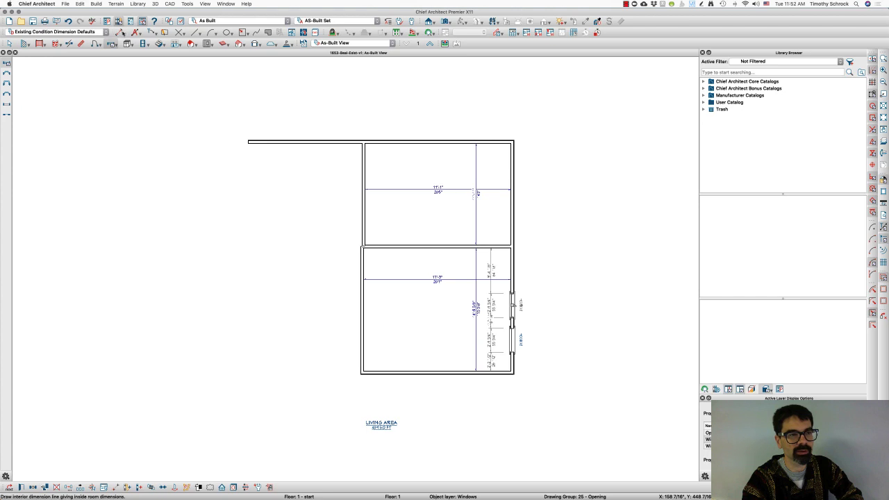
{"action": "left_click", "coordinate": [124, 33]}
{"action": "left_click", "coordinate": [139, 101]}
{"action": "left_click_drag", "start_coordinate": [493, 369], "coordinate": [493, 304]}
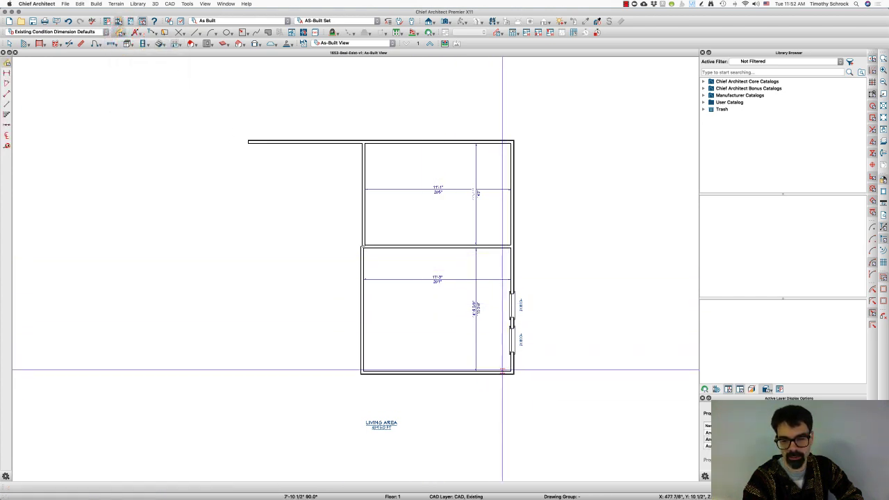
{"action": "left_click_drag", "start_coordinate": [500, 368], "coordinate": [501, 251]}
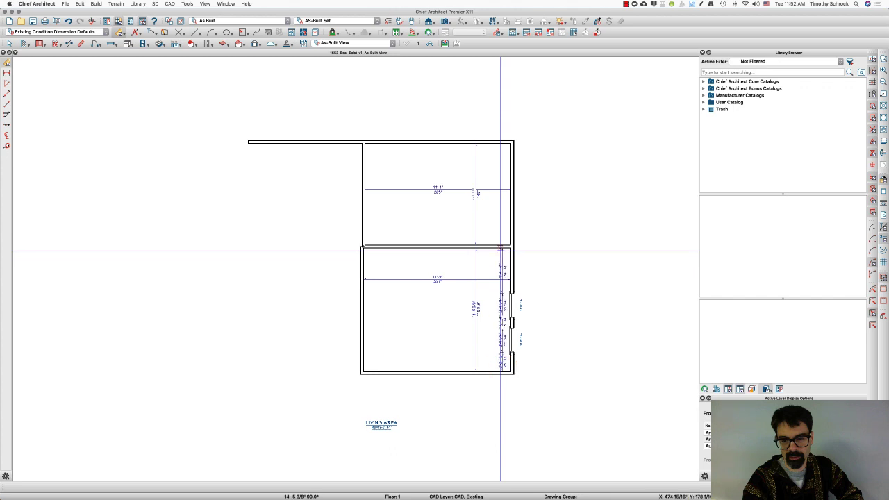
{"action": "scroll", "coordinate": [524, 280], "scroll_direction": "up", "scroll_amount": 5}
{"action": "scroll", "coordinate": [522, 254], "scroll_direction": "down", "scroll_amount": 2}
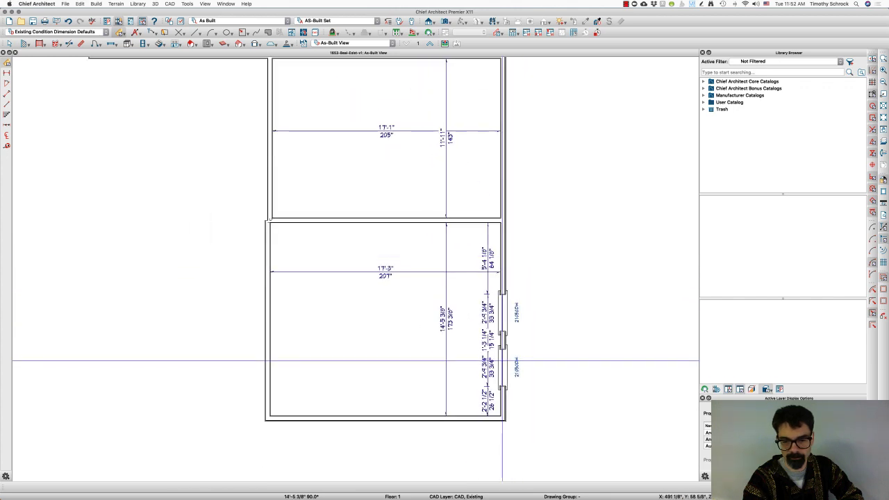
{"action": "scroll", "coordinate": [503, 361], "scroll_direction": "up", "scroll_amount": 3}
{"action": "left_click", "coordinate": [472, 360]}
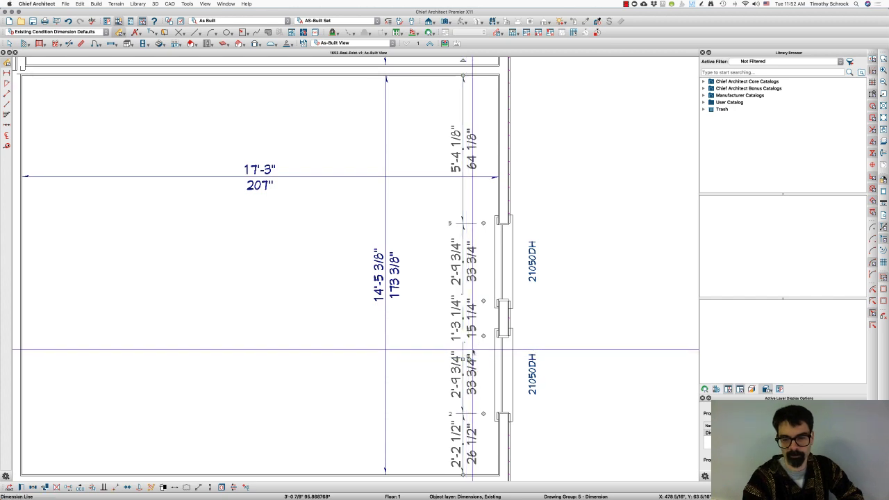
{"action": "key", "text": "Escape"}
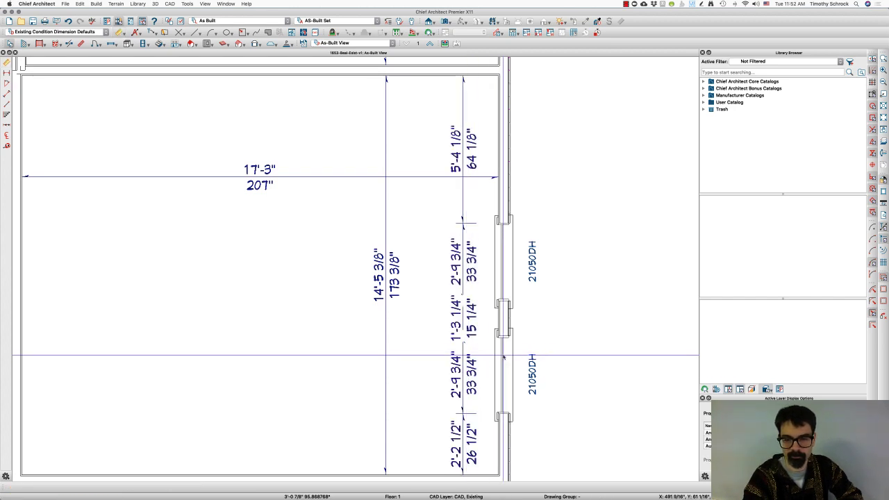
Move both windows together so the upper one sits 26" from the horizontal partition.
{"action": "left_click", "coordinate": [503, 357]}
{"action": "left_click", "coordinate": [502, 272], "text": "shift"}
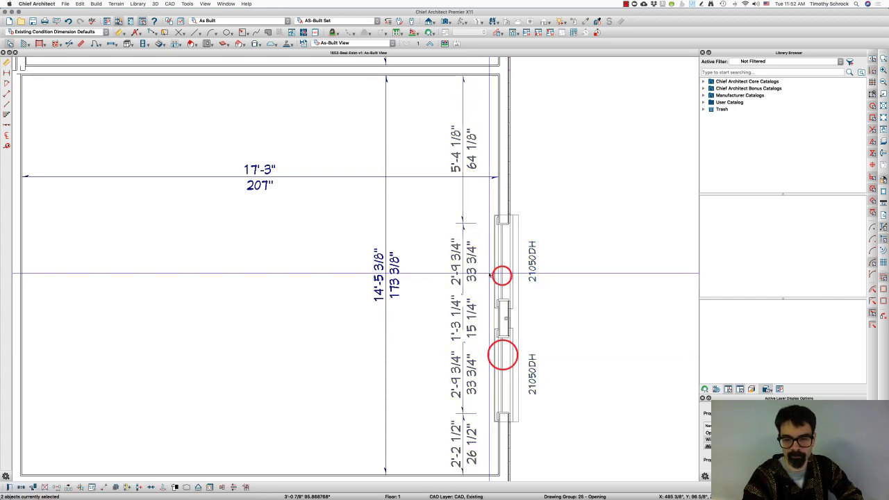
{"action": "left_click", "coordinate": [463, 195]}
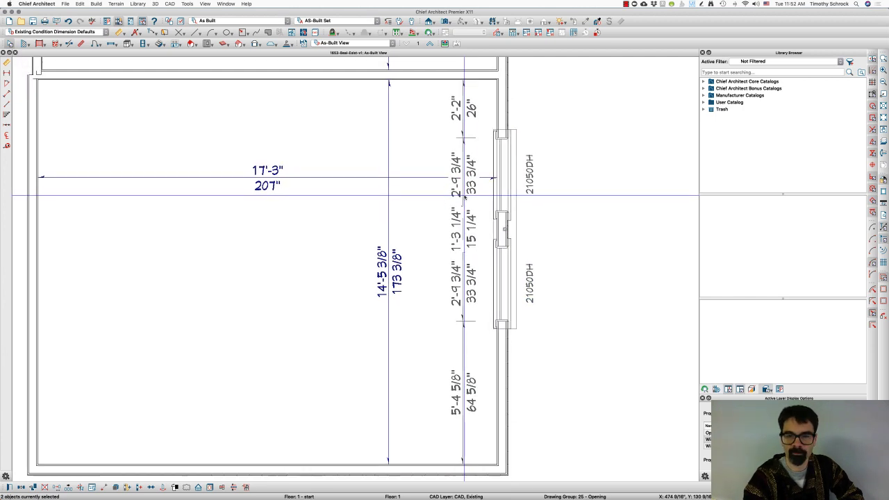
Move the lower room's bottom wall to 26 1/2" from the lower window, checking against the dining sketch in Preview.
{"action": "scroll", "coordinate": [463, 195], "scroll_direction": "down", "scroll_amount": 2}
{"action": "left_click", "coordinate": [439, 416]}
{"action": "left_click_drag", "start_coordinate": [439, 417], "coordinate": [466, 367]}
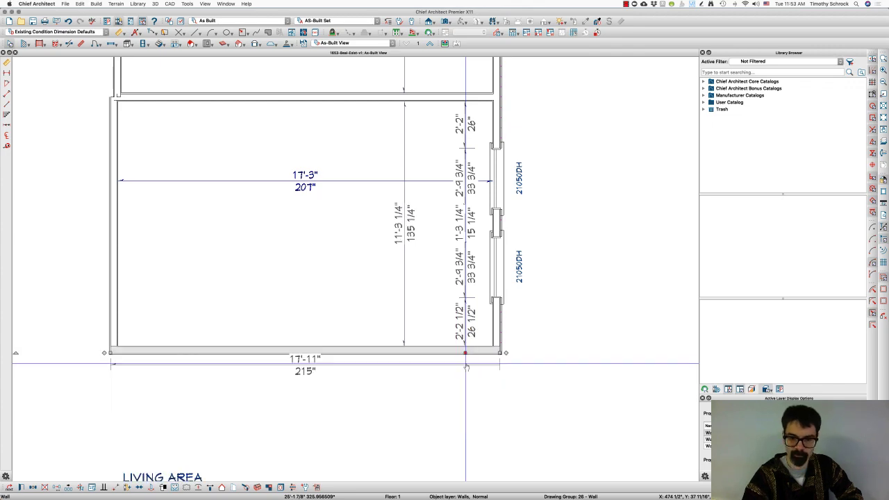
{"action": "key", "text": "super+Tab"}
{"action": "key", "text": "super+Tab"}
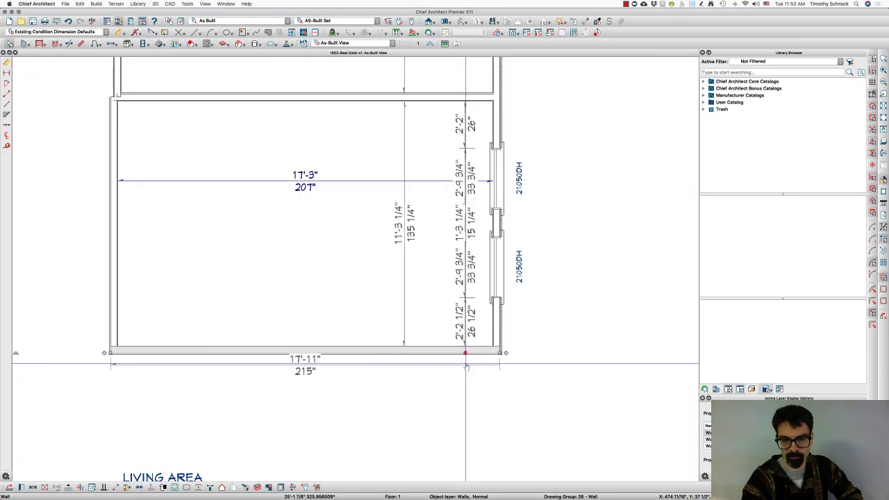
Assign the Kitchen room type to the upper room and the Dining room type to the lower room.
{"action": "scroll", "coordinate": [576, 381], "scroll_direction": "down", "scroll_amount": 2}
{"action": "left_click", "coordinate": [372, 141]}
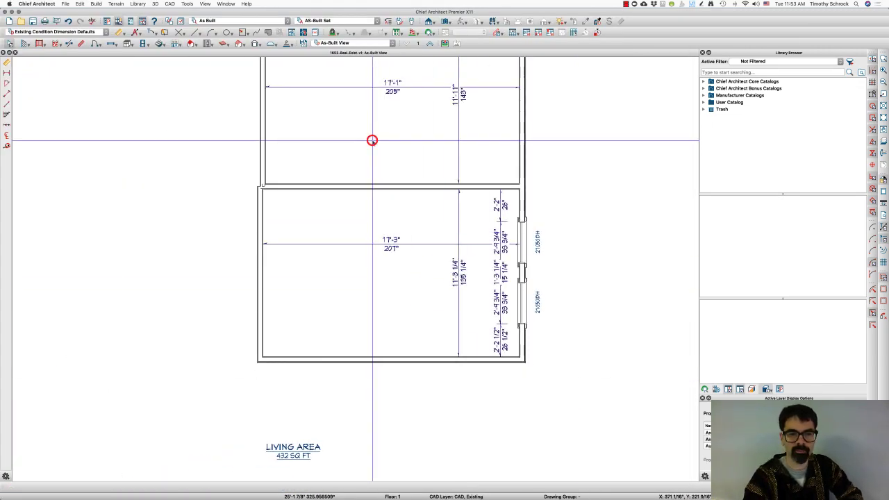
{"action": "double_click", "coordinate": [373, 142]}
{"action": "key", "text": "Return"}
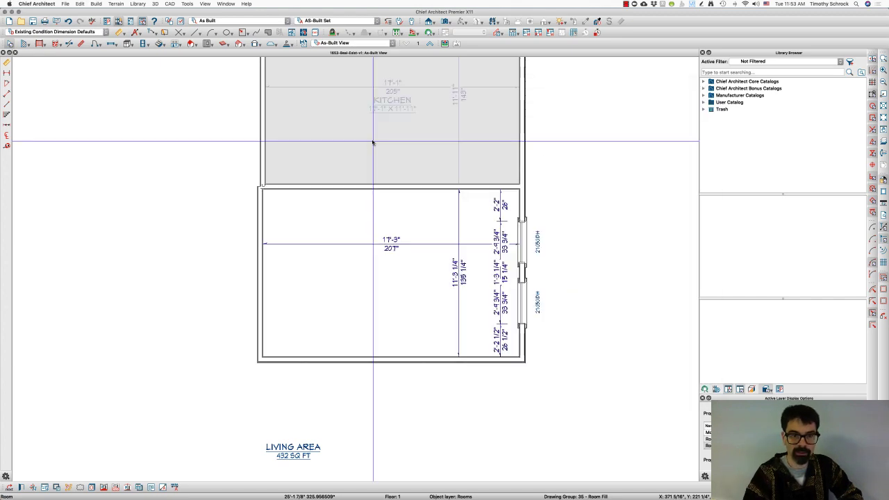
{"action": "left_click", "coordinate": [364, 296]}
{"action": "double_click", "coordinate": [363, 296]}
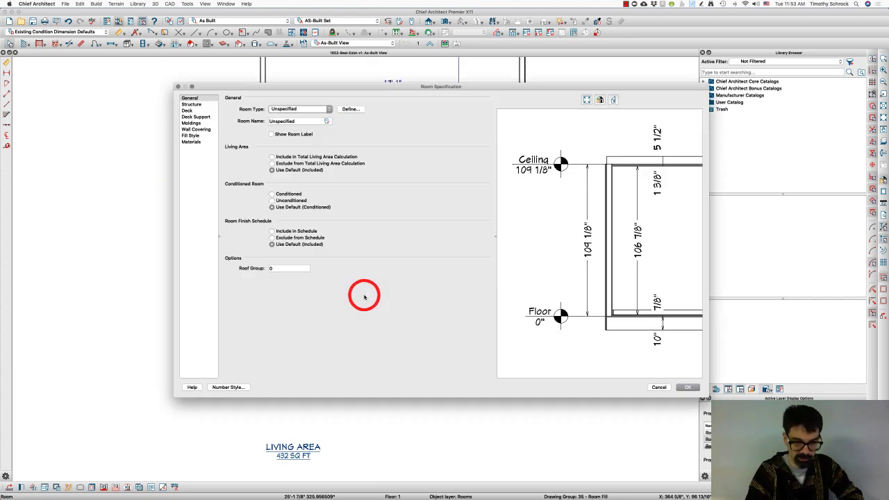
{"action": "key", "text": "Return"}
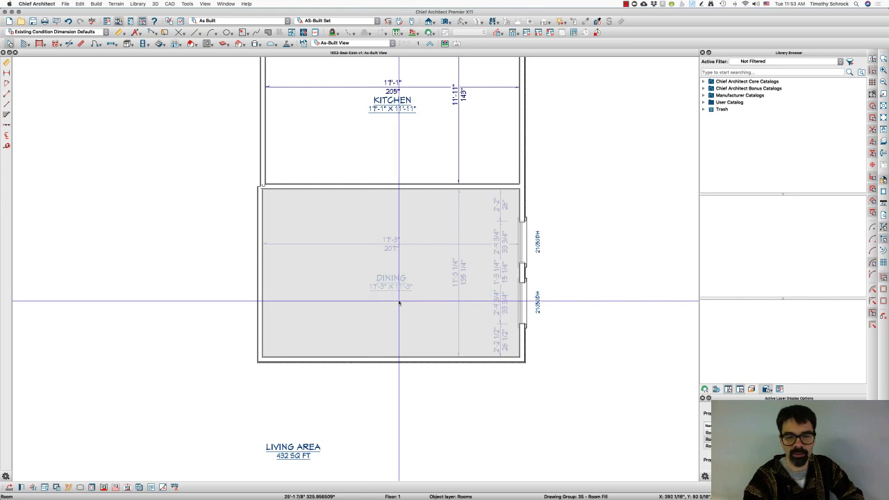
{"action": "left_click", "coordinate": [493, 380]}
{"action": "scroll", "coordinate": [492, 380], "scroll_direction": "down", "scroll_amount": 2}
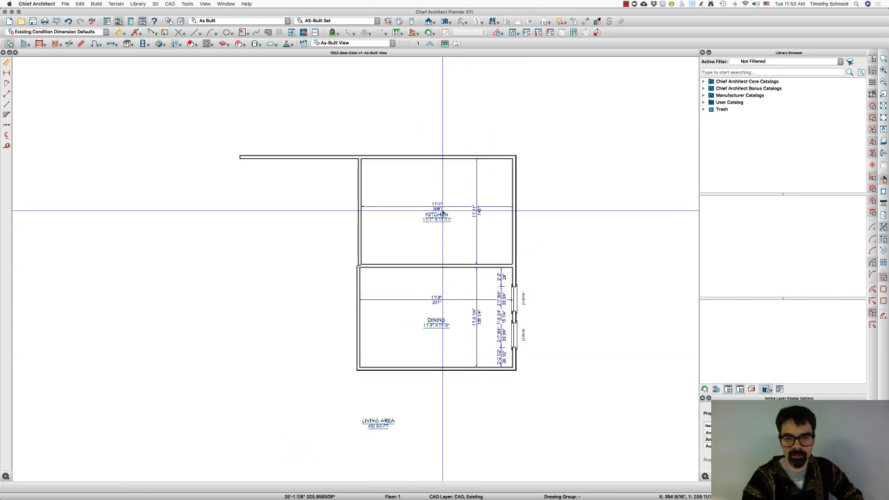
Review the first-floor kitchen sketch IMG_4862.HEIC in Preview and return to the Chief Architect plan.
{"action": "key", "text": "super+Tab"}
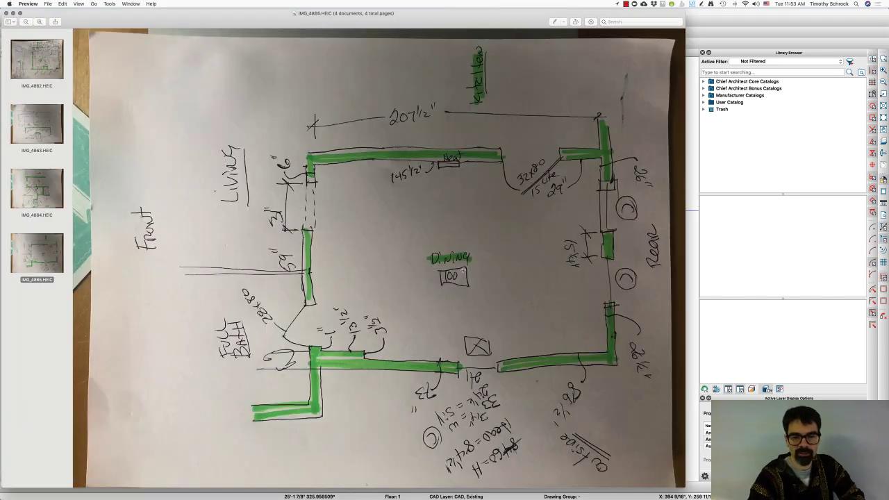
{"action": "left_click", "coordinate": [48, 60]}
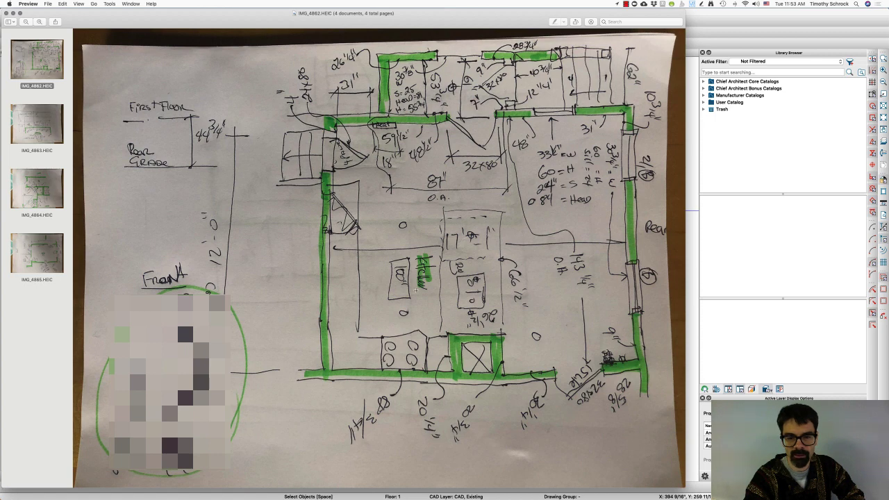
{"action": "key", "text": "super+Tab"}
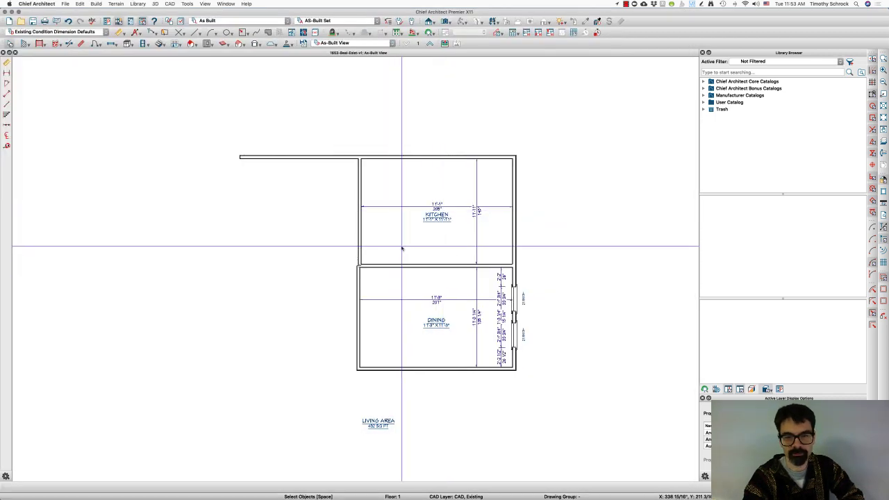
Review the ceiling finish layers in the Floor/Ceiling Platform defaults without changing them.
{"action": "left_click", "coordinate": [411, 21]}
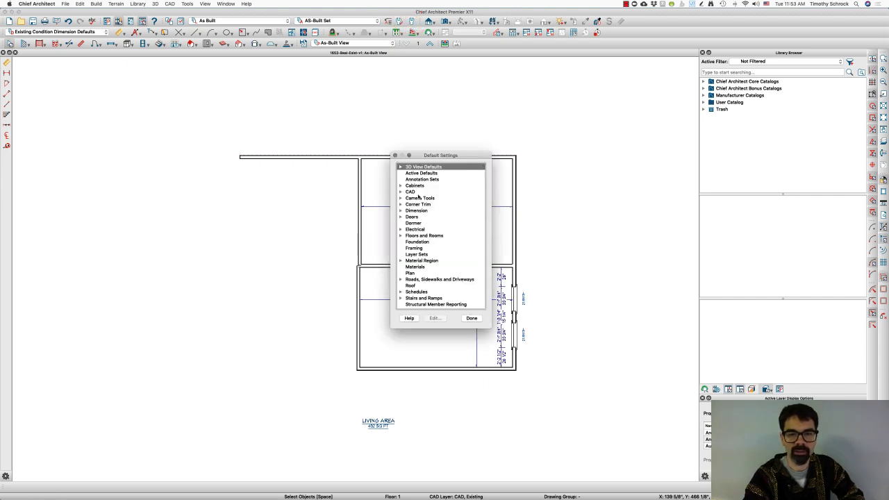
{"action": "left_click", "coordinate": [401, 236]}
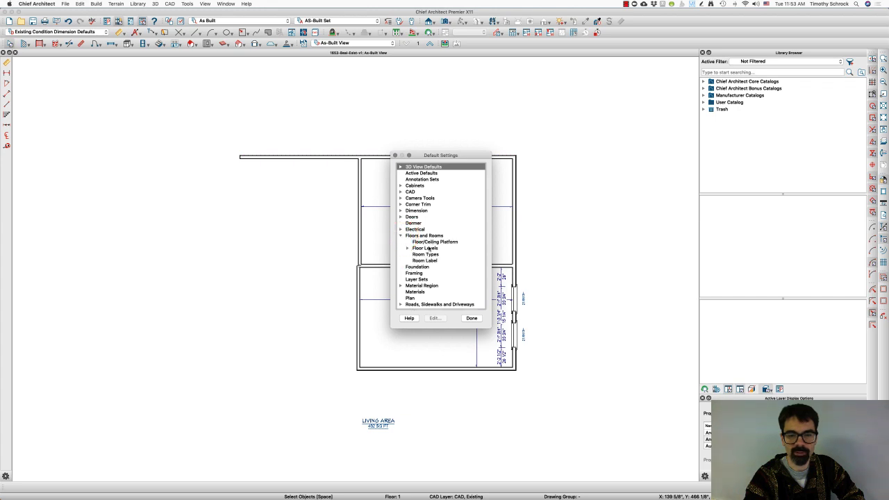
{"action": "double_click", "coordinate": [419, 241]}
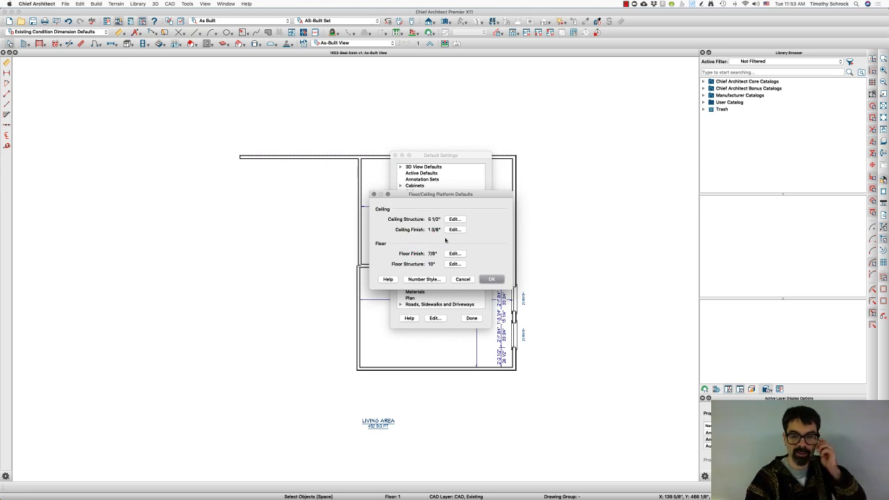
{"action": "left_click", "coordinate": [455, 229]}
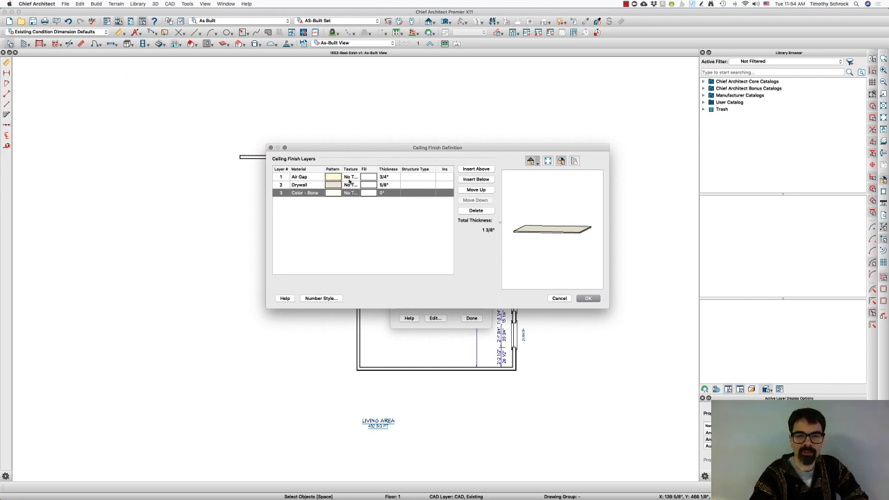
{"action": "left_click", "coordinate": [304, 179]}
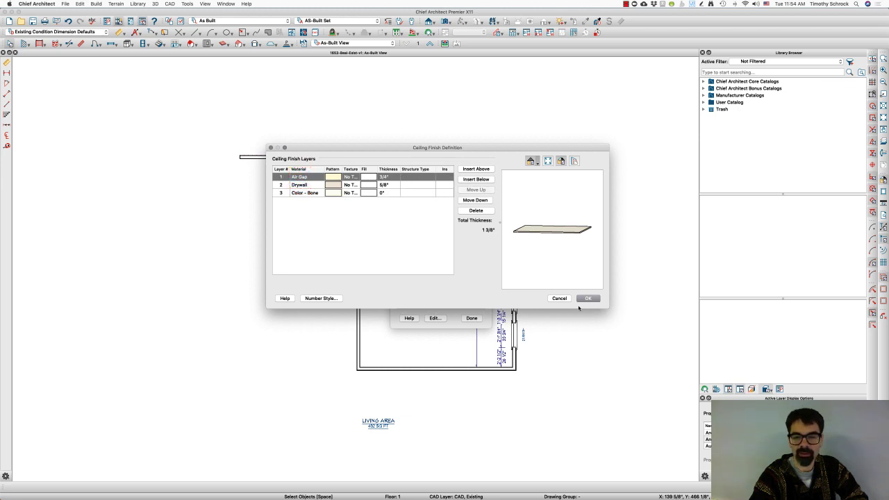
{"action": "left_click", "coordinate": [560, 299]}
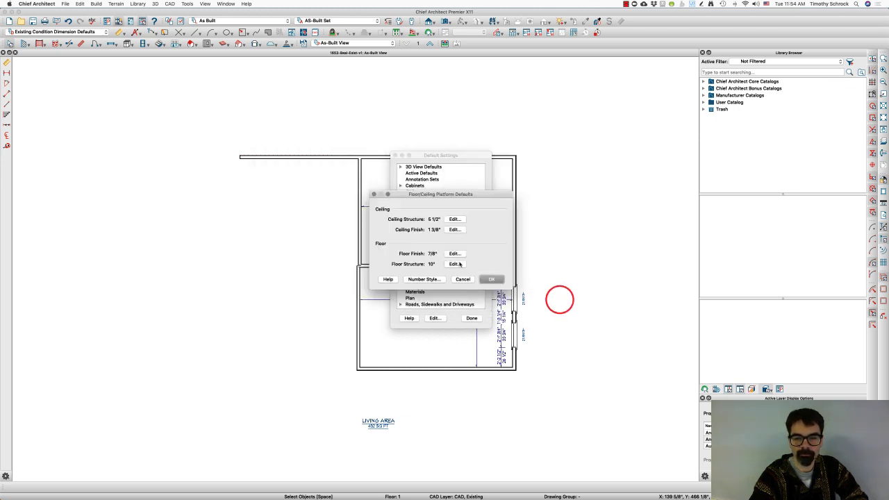
{"action": "left_click", "coordinate": [492, 278]}
Set the 1st Floor default finished ceiling height to 100" and check it in the Dining room's specification.
{"action": "double_click", "coordinate": [425, 248]}
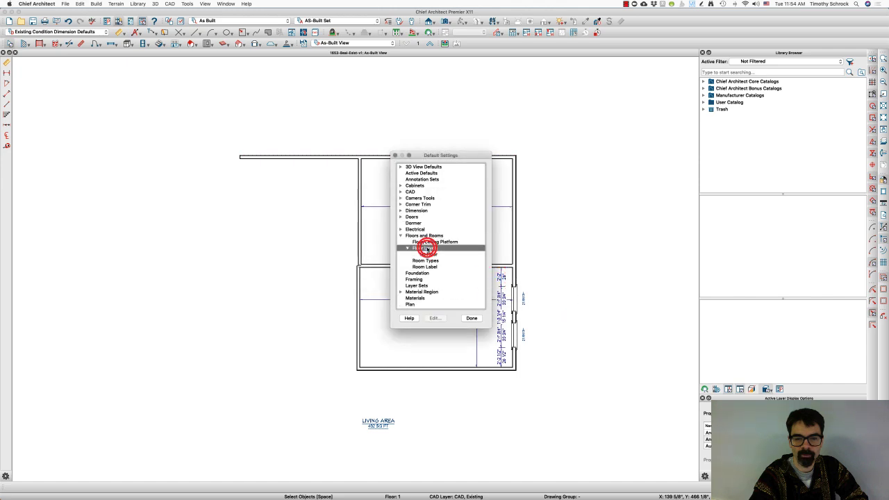
{"action": "double_click", "coordinate": [426, 255]}
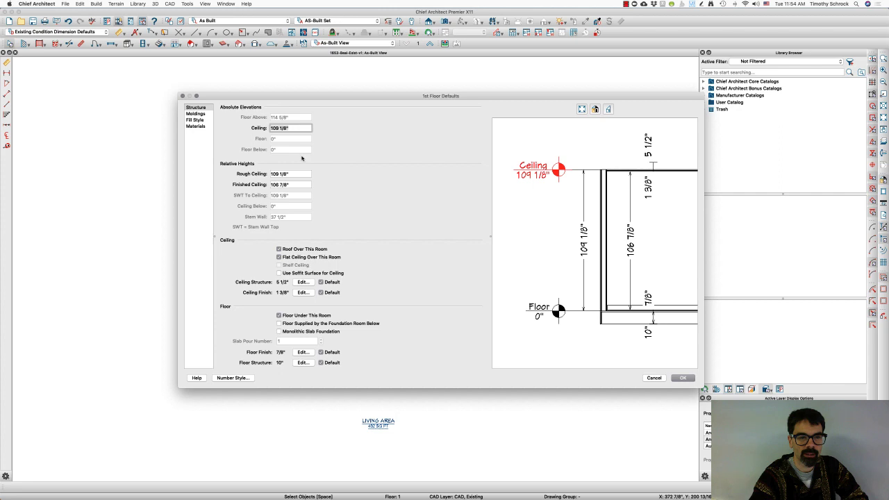
{"action": "double_click", "coordinate": [289, 184]}
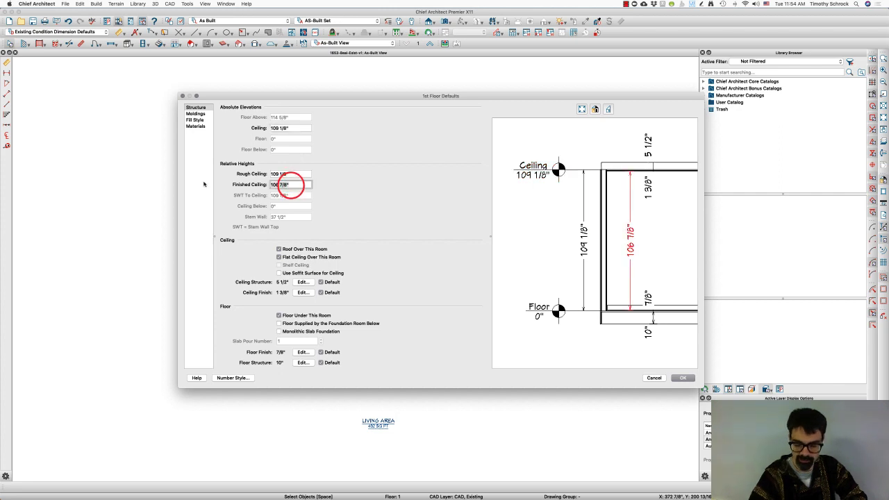
{"action": "type", "text": "100"}
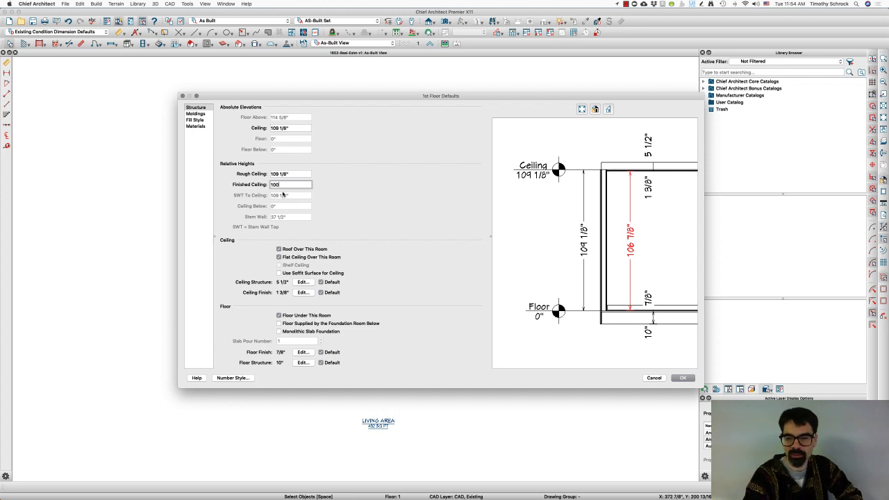
{"action": "key", "text": "Tab"}
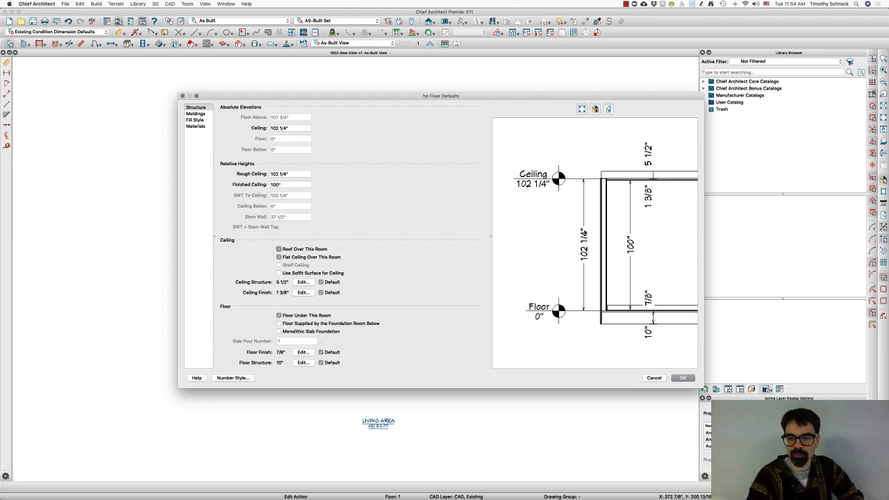
{"action": "left_click", "coordinate": [682, 379]}
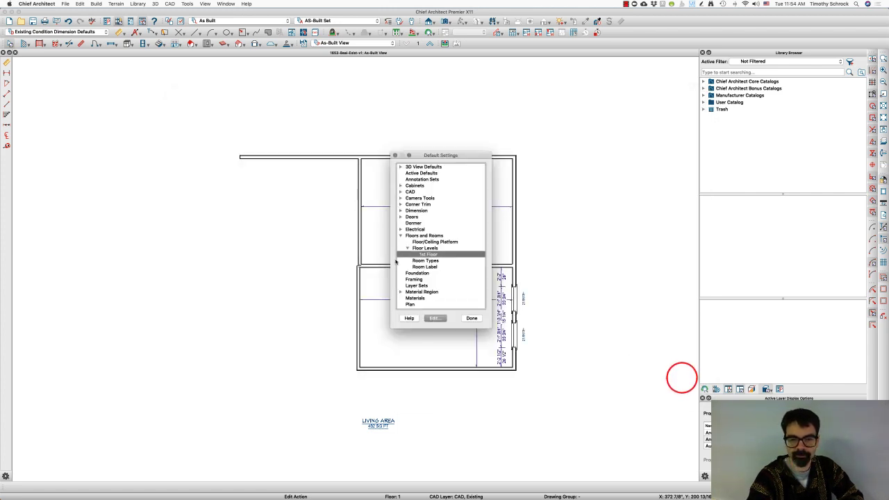
{"action": "left_click", "coordinate": [473, 318]}
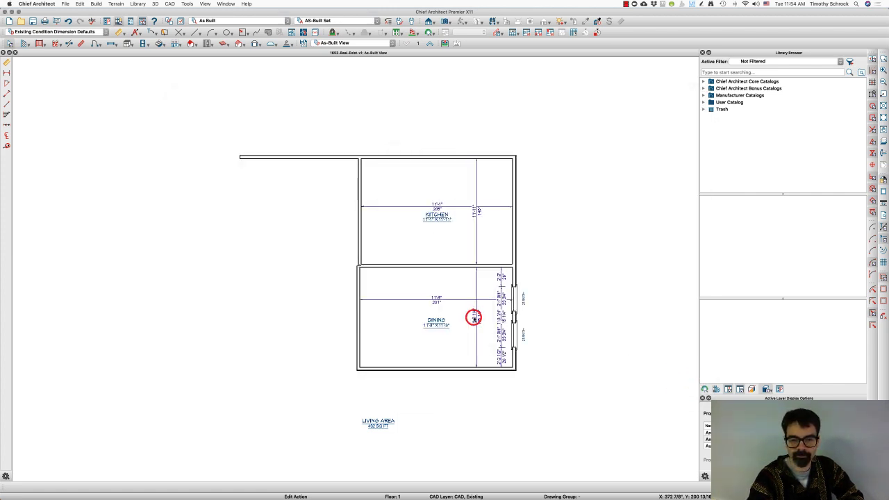
{"action": "double_click", "coordinate": [404, 323]}
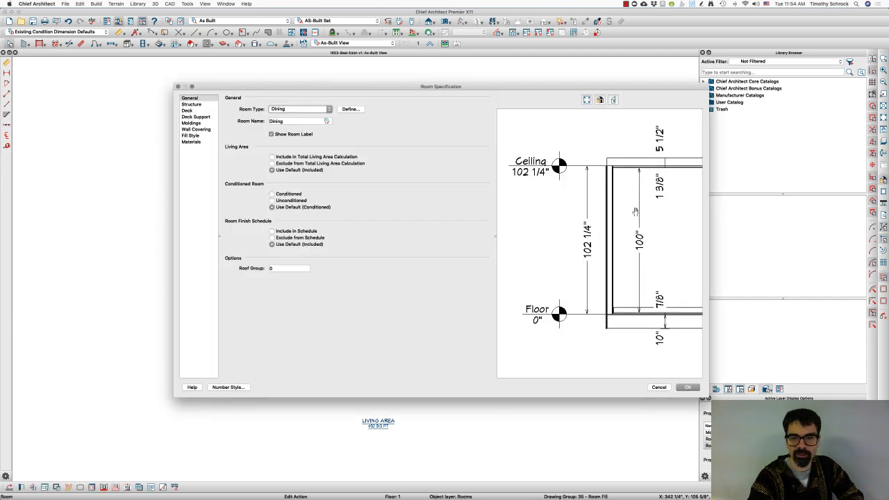
{"action": "left_click", "coordinate": [659, 387]}
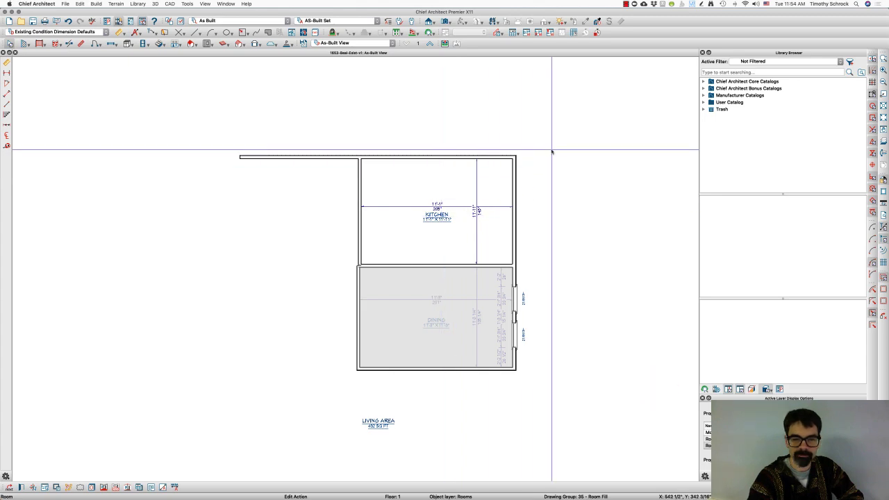
Consult the kitchen sketch in Preview, then place a 33 1/2" wide window in the kitchen's upper exterior wall in Chief Architect.
{"action": "key", "text": "super+Tab"}
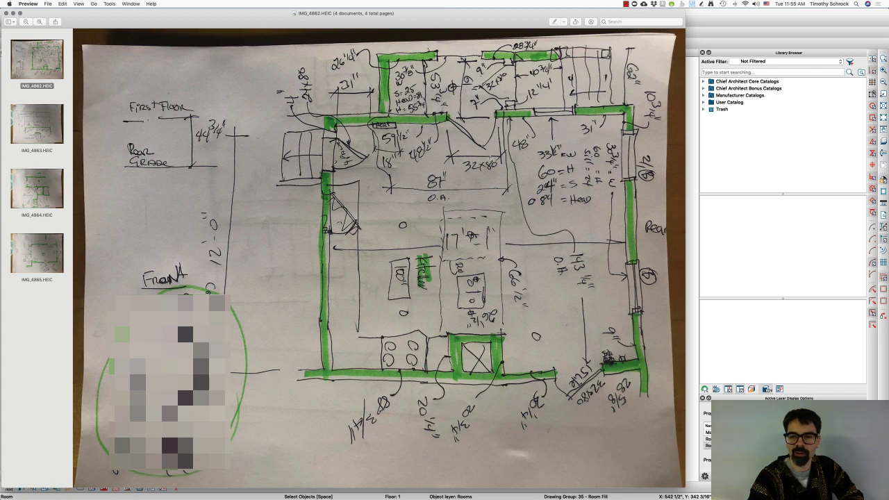
{"action": "key", "text": "super+Tab"}
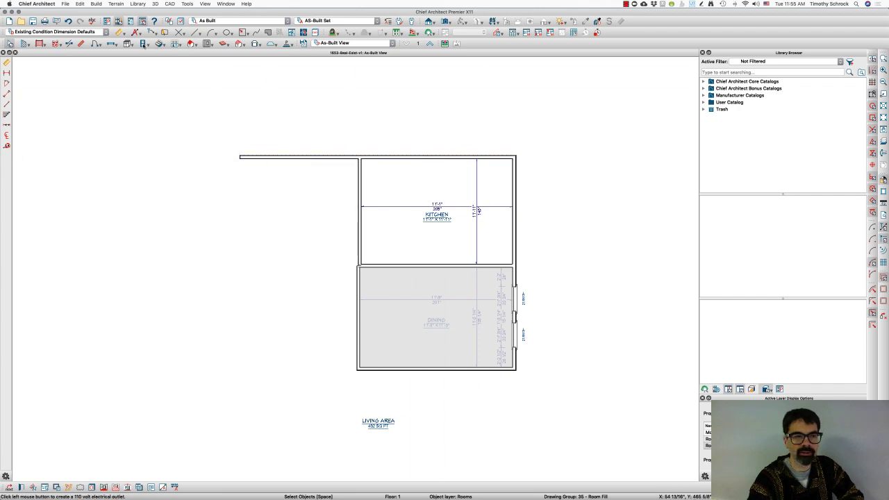
{"action": "left_click", "coordinate": [111, 43]}
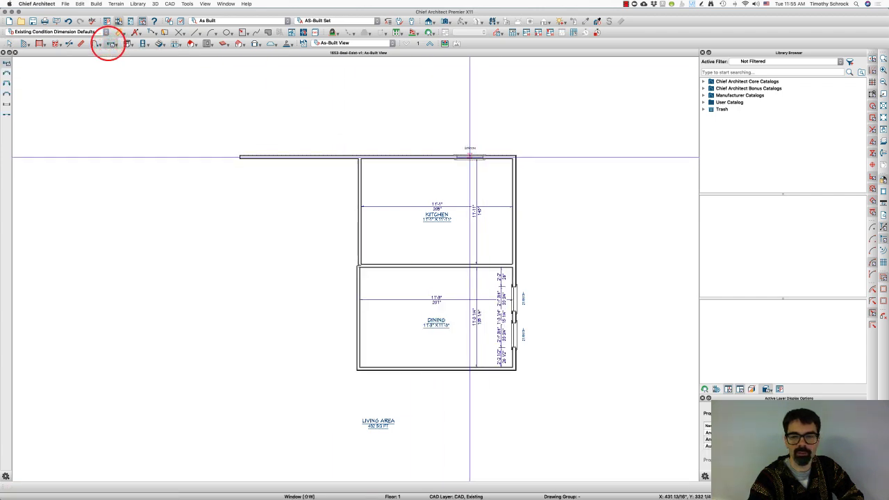
{"action": "left_click", "coordinate": [473, 155]}
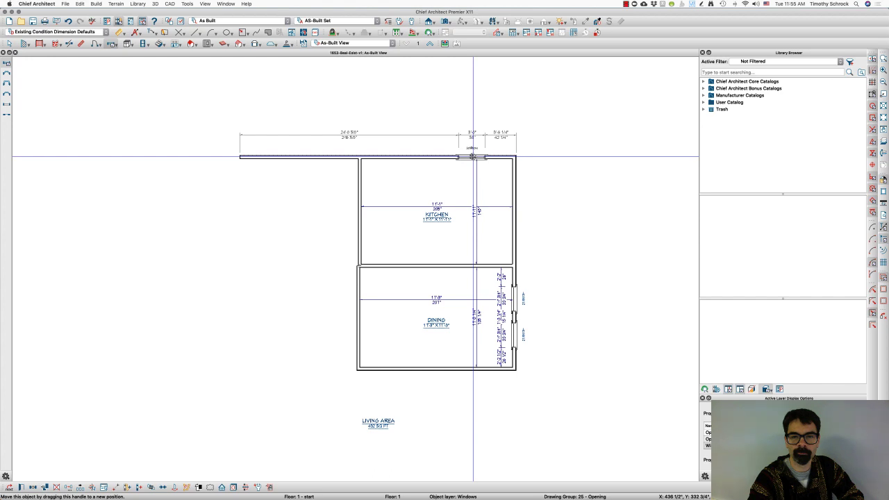
{"action": "double_click", "coordinate": [477, 156]}
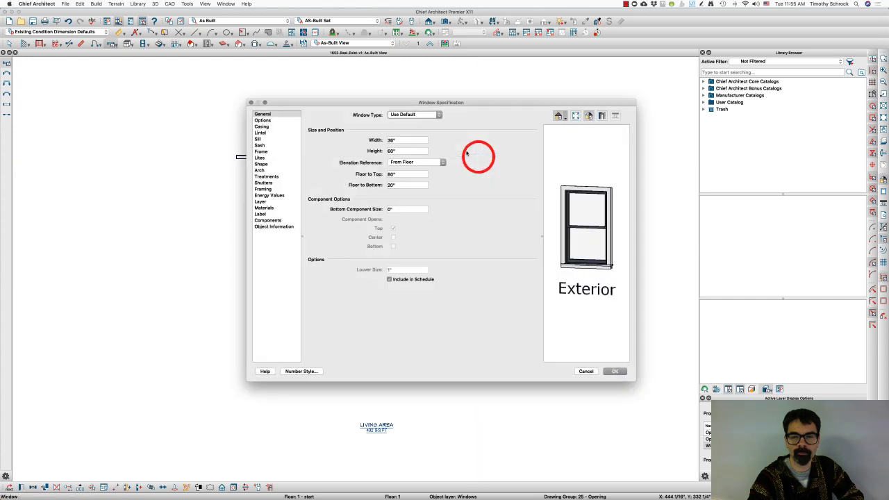
{"action": "double_click", "coordinate": [404, 139]}
{"action": "type", "text": "1/2"}
{"action": "key", "text": "Tab"}
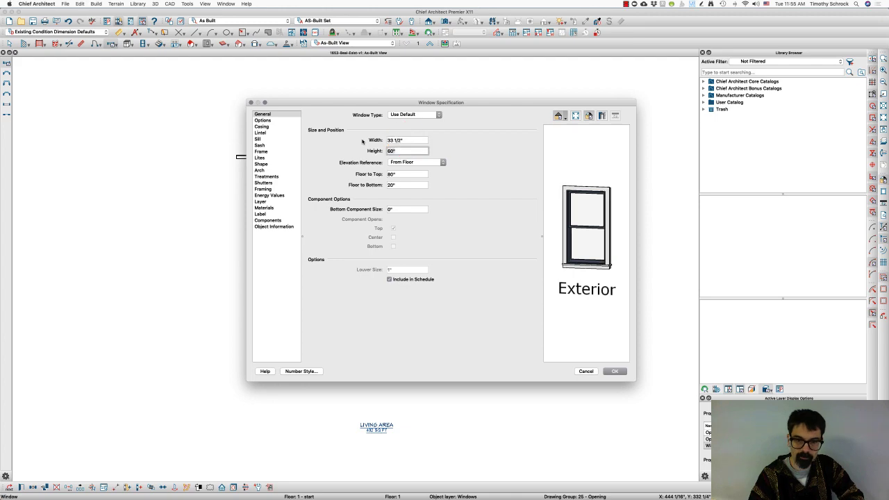
{"action": "key", "text": "Return"}
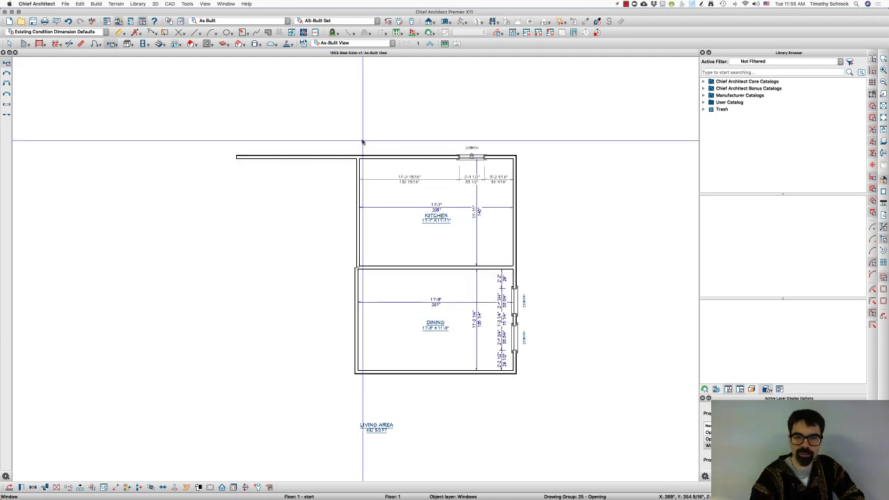
Move the new kitchen window to 31" from the right-hand wall, checking against the kitchen sketch in Preview.
{"action": "key", "text": "super+Tab"}
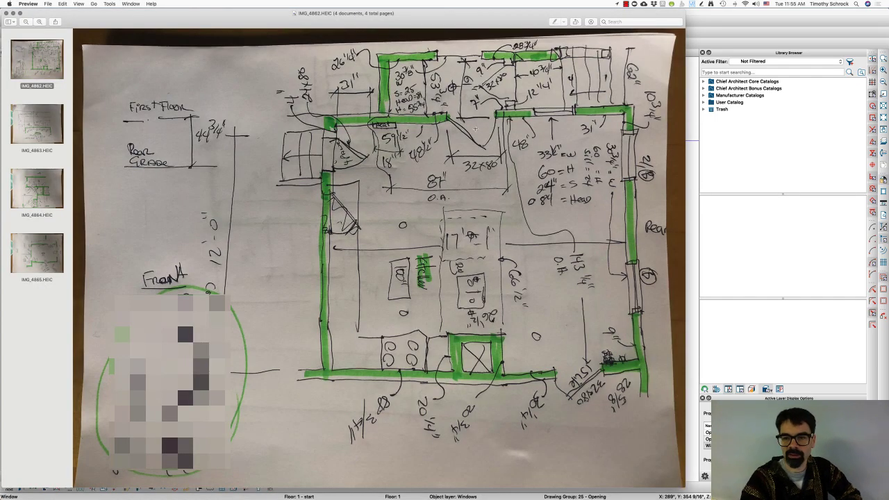
{"action": "key", "text": "super+Tab"}
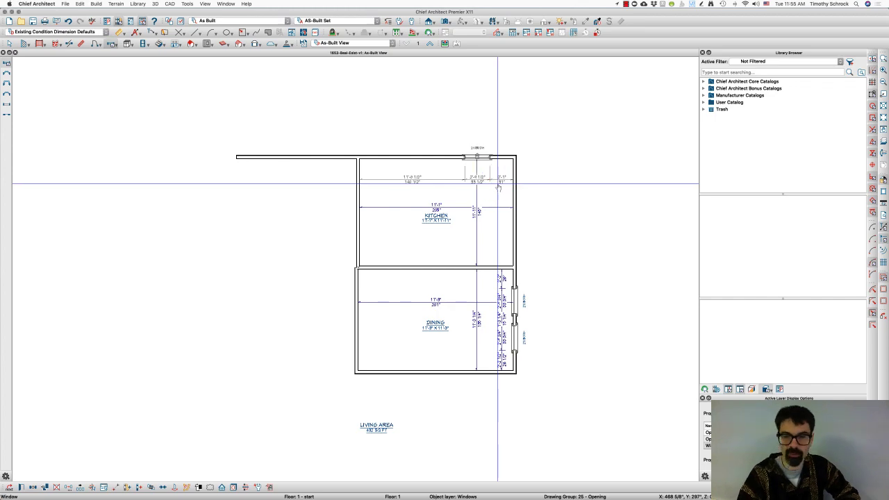
{"action": "key", "text": "super+Tab"}
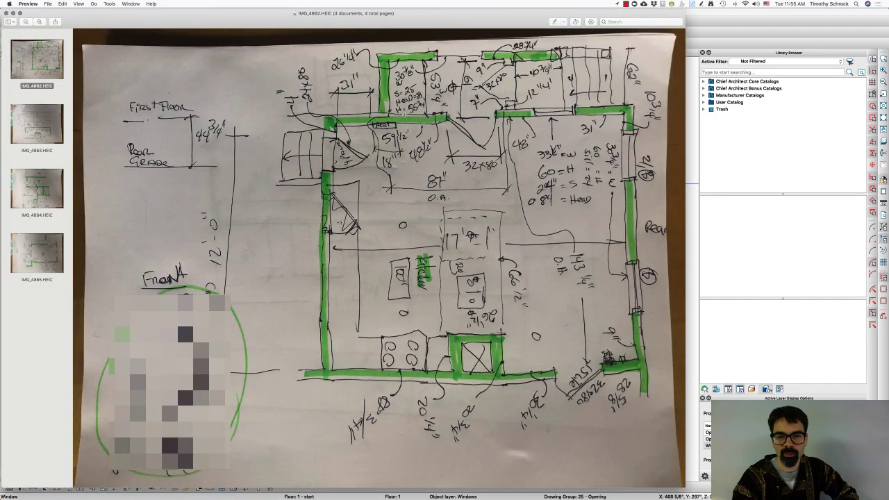
{"action": "key", "text": "super+Tab"}
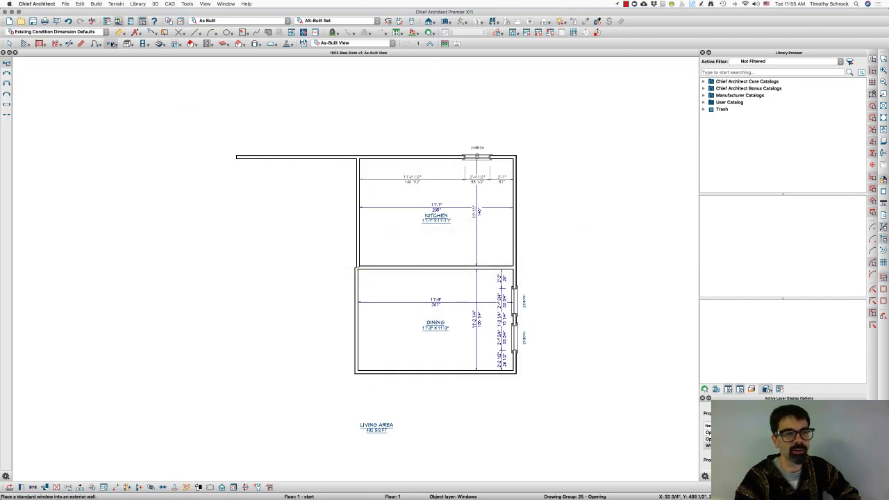
Place a hinged exterior door in the kitchen's upper wall beside the window and set its width to 32".
{"action": "left_click", "coordinate": [95, 45]}
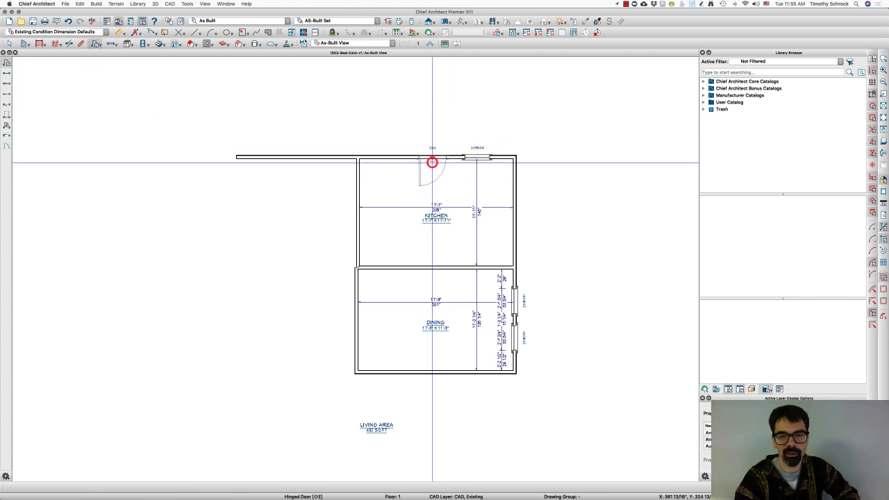
{"action": "left_click", "coordinate": [432, 160]}
{"action": "double_click", "coordinate": [433, 159]}
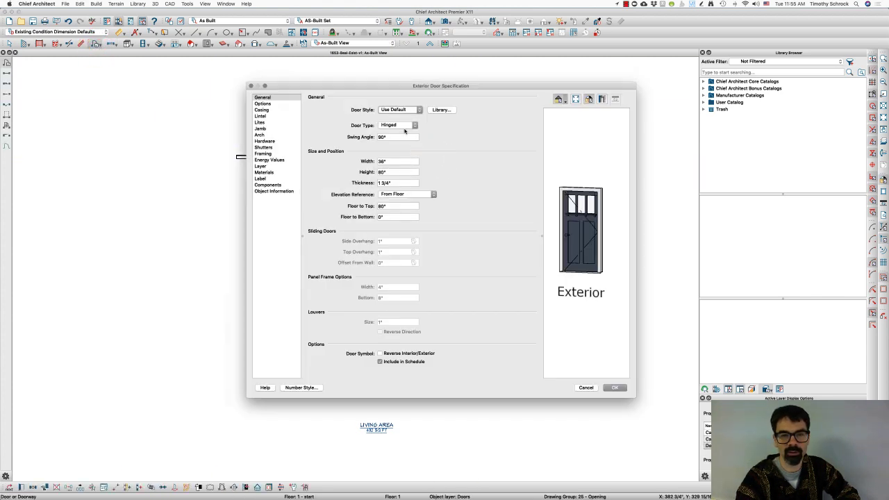
{"action": "left_click_drag", "start_coordinate": [393, 160], "coordinate": [334, 168]}
{"action": "type", "text": "32"}
{"action": "key", "text": "Return"}
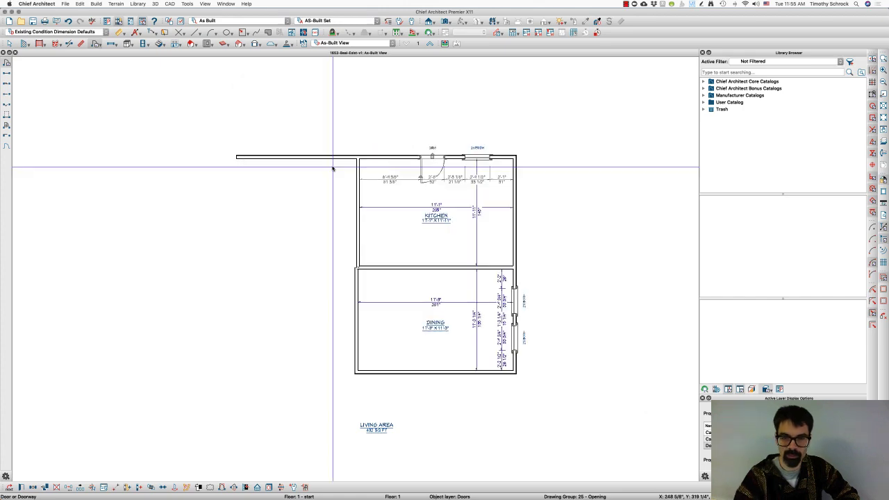
Move the kitchen door to 48" from the window, checking the spacing against the kitchen sketch in Preview.
{"action": "key", "text": "super+Tab"}
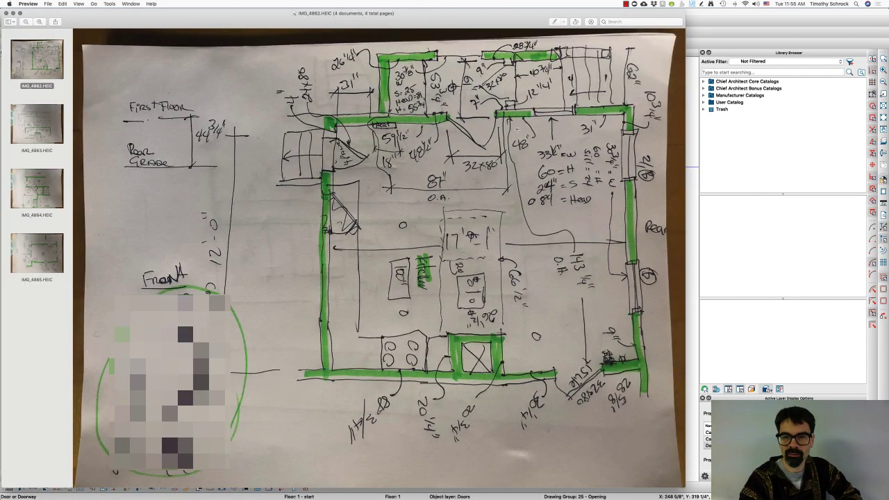
{"action": "key", "text": "super+Tab"}
{"action": "left_click", "coordinate": [452, 177]}
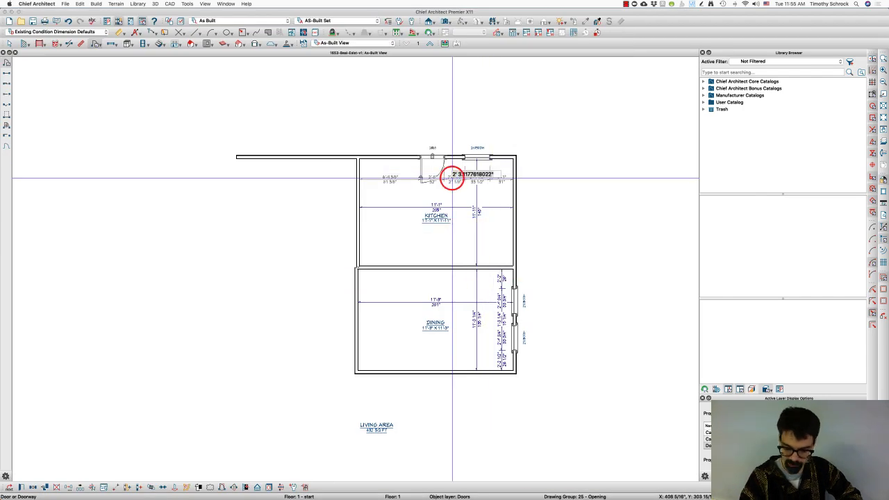
{"action": "key", "text": "super+Tab"}
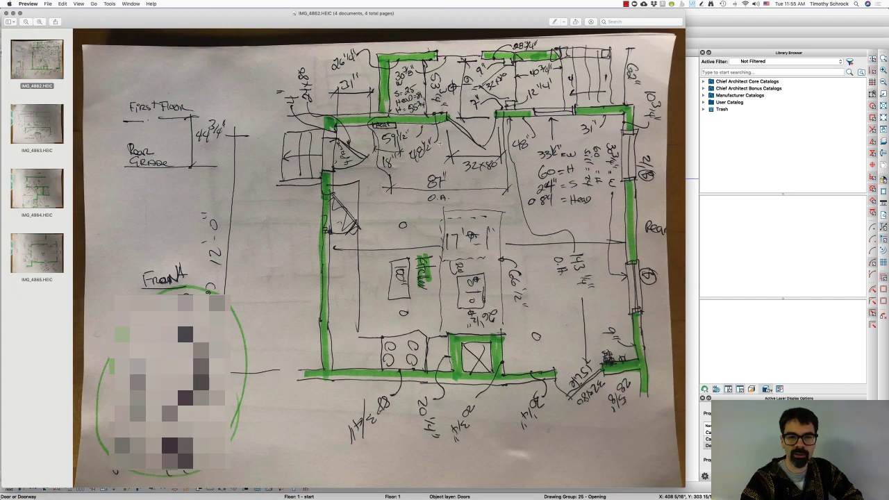
{"action": "key", "text": "super+Tab"}
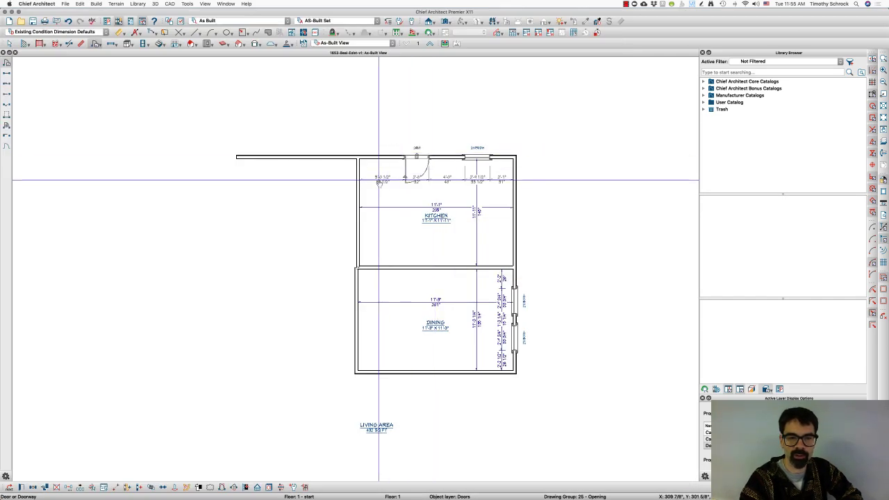
{"action": "key", "text": "super+Tab"}
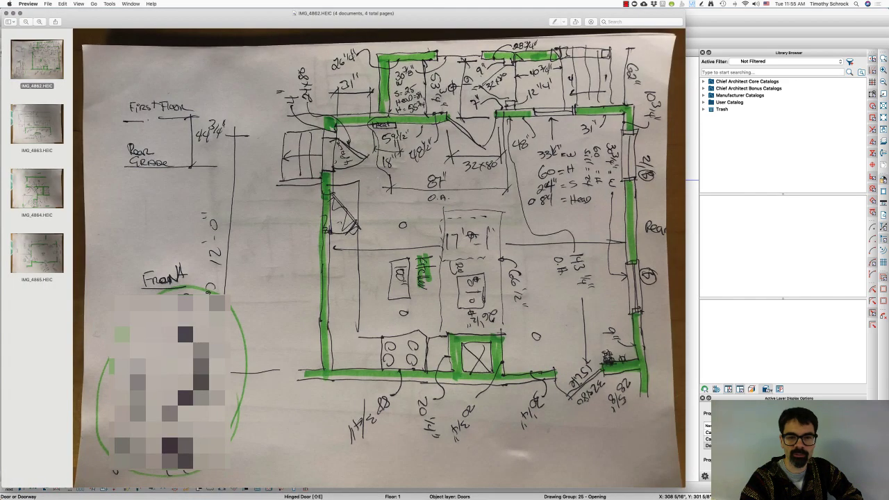
{"action": "key", "text": "super+Tab"}
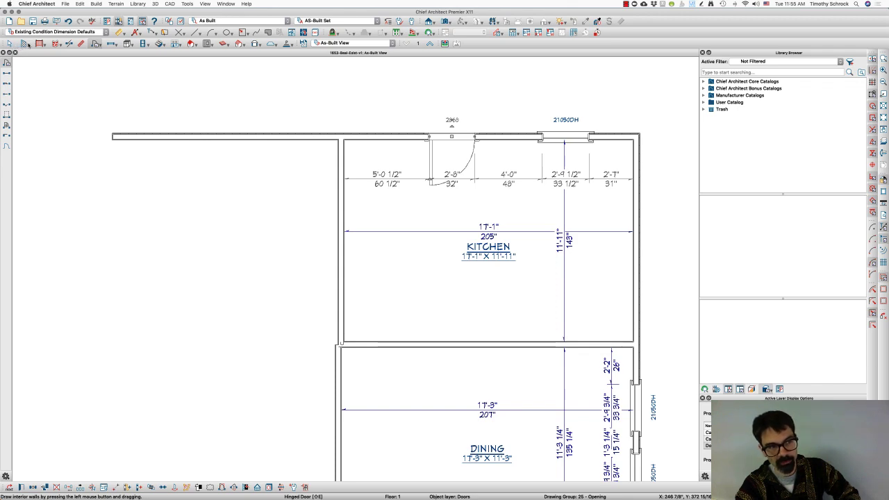
Draw three straight exterior walls forming a small rectangular bump-out above the kitchen door and joining the kitchen's upper wall.
{"action": "left_click", "coordinate": [28, 45]}
{"action": "left_click", "coordinate": [30, 51]}
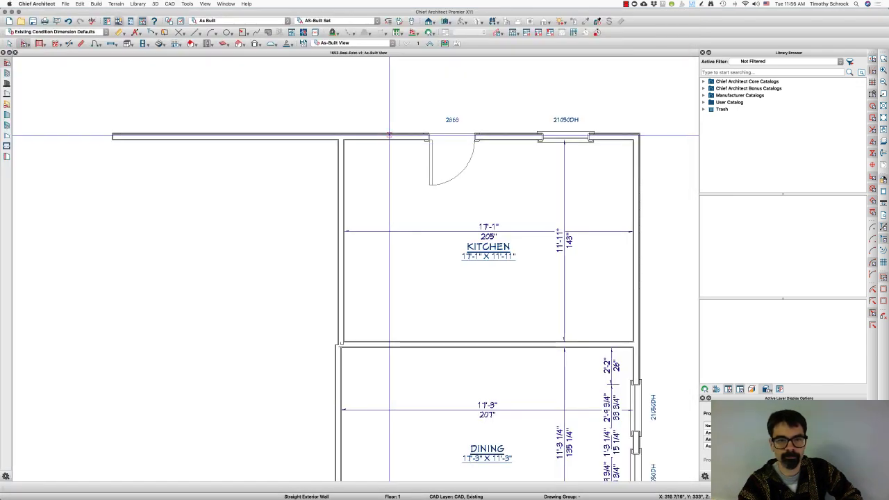
{"action": "left_click_drag", "start_coordinate": [388, 134], "coordinate": [387, 57]}
{"action": "scroll", "coordinate": [388, 117], "scroll_direction": "down", "scroll_amount": 3}
{"action": "left_click_drag", "start_coordinate": [389, 95], "coordinate": [444, 96]}
{"action": "left_click_drag", "start_coordinate": [445, 95], "coordinate": [444, 132]}
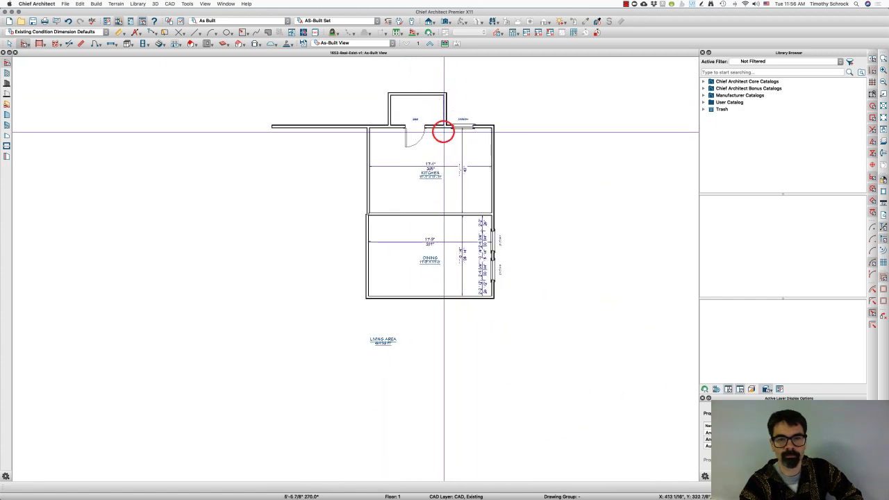
Consult the kitchen sketch in Preview, then set the bump-out's depth to 53.75" by moving its upper wall in Chief Architect.
{"action": "key", "text": "super+Tab"}
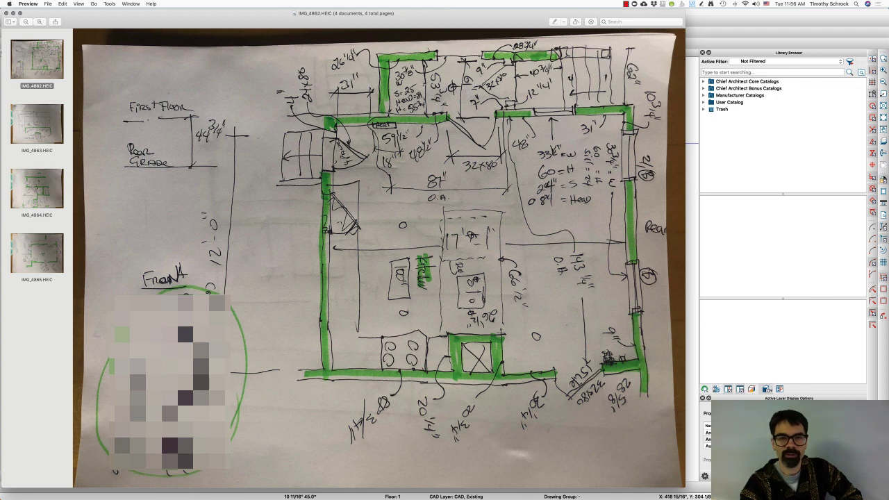
{"action": "key", "text": "super+Tab"}
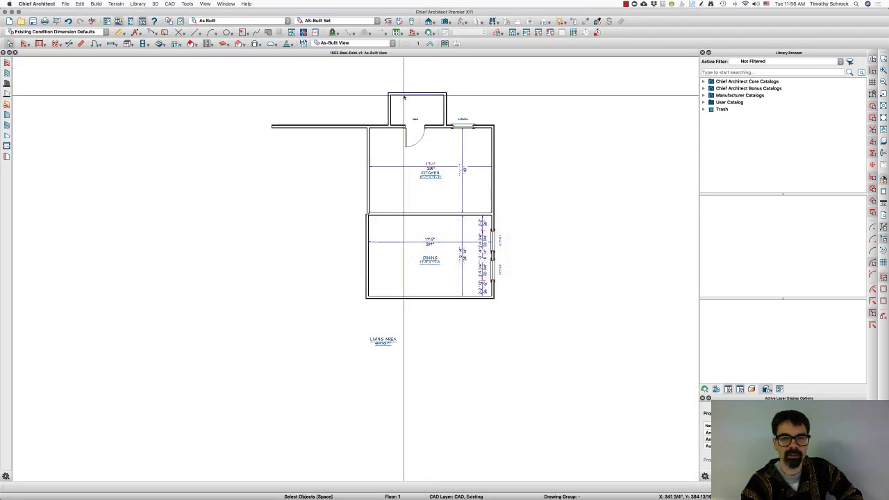
{"action": "left_click", "coordinate": [403, 94]}
{"action": "left_click", "coordinate": [408, 111]}
{"action": "type", "text": "53.75"}
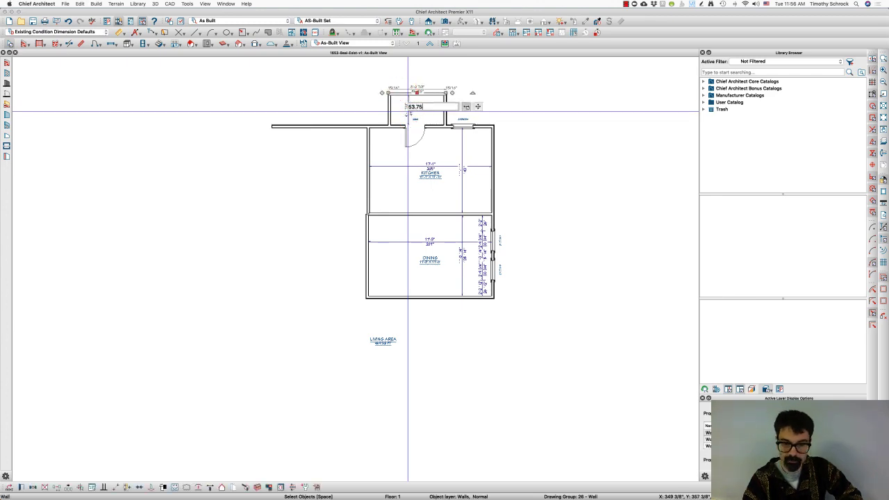
{"action": "key", "text": "Return"}
Recheck the sketch in Preview, then add an end-to-end dimension in Chief Architect from the bump-out's left wall to the kitchen door.
{"action": "key", "text": "super+Tab"}
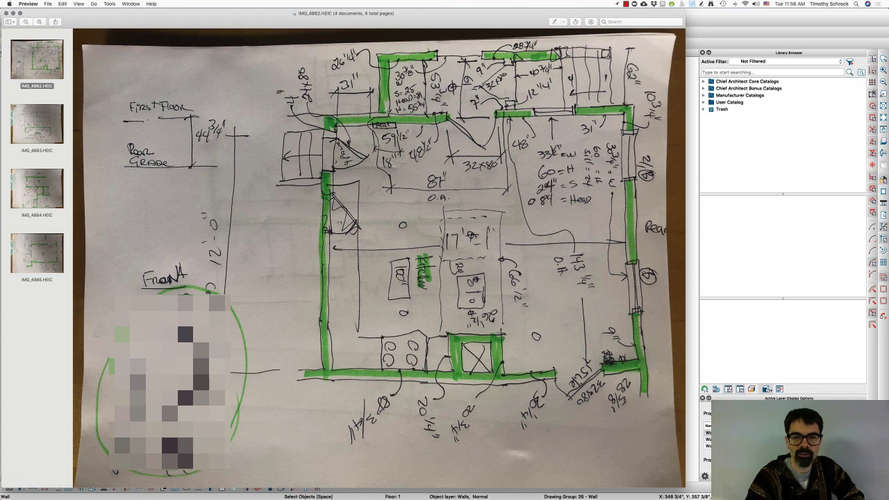
{"action": "key", "text": "super+Tab"}
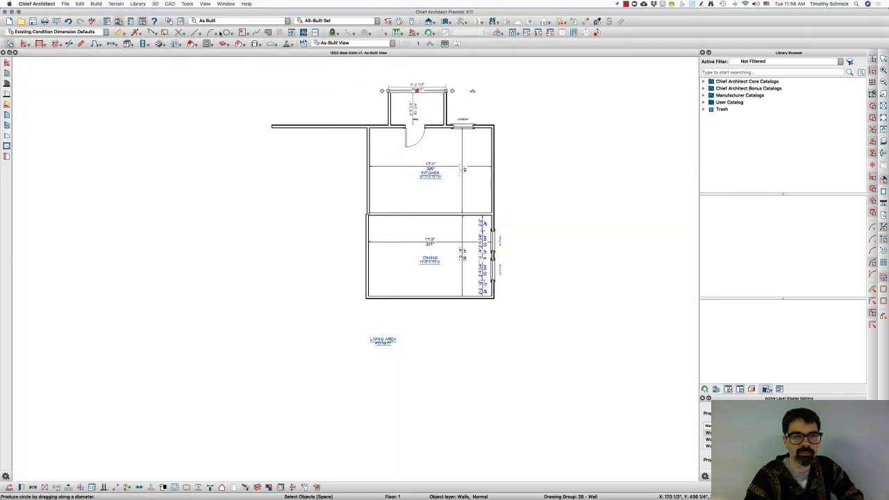
{"action": "left_click", "coordinate": [121, 32]}
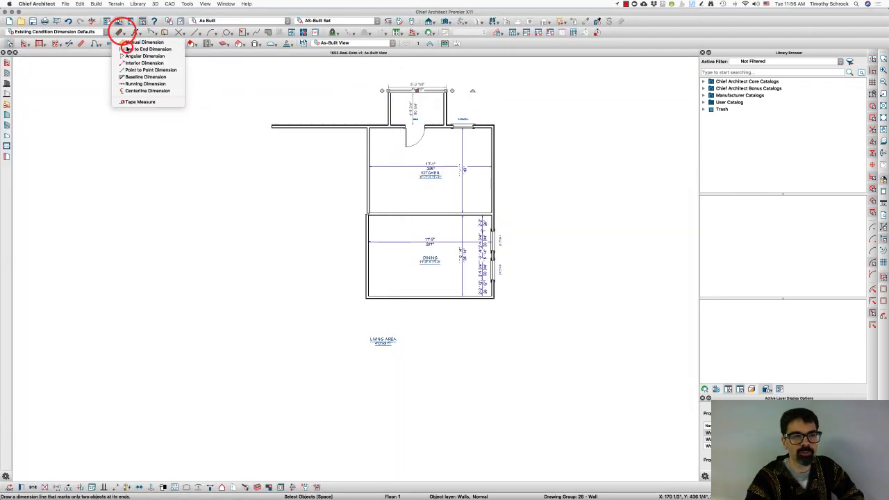
{"action": "left_click", "coordinate": [127, 46]}
{"action": "scroll", "coordinate": [385, 107], "scroll_direction": "up", "scroll_amount": 3}
{"action": "left_click_drag", "start_coordinate": [393, 122], "coordinate": [429, 122]}
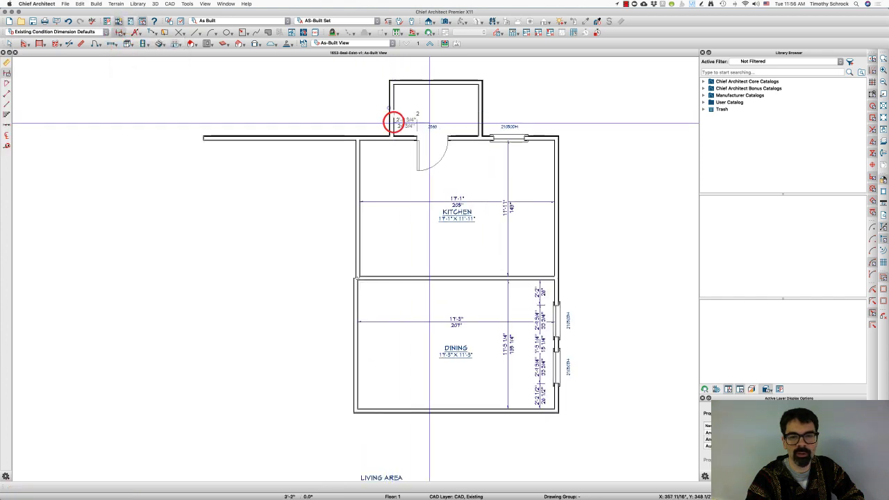
Move the bump-out's left wall to 48.5" from the kitchen door, checking the spacing against the sketch in Preview.
{"action": "key", "text": "space"}
{"action": "left_click", "coordinate": [392, 107]}
{"action": "left_click", "coordinate": [407, 123]}
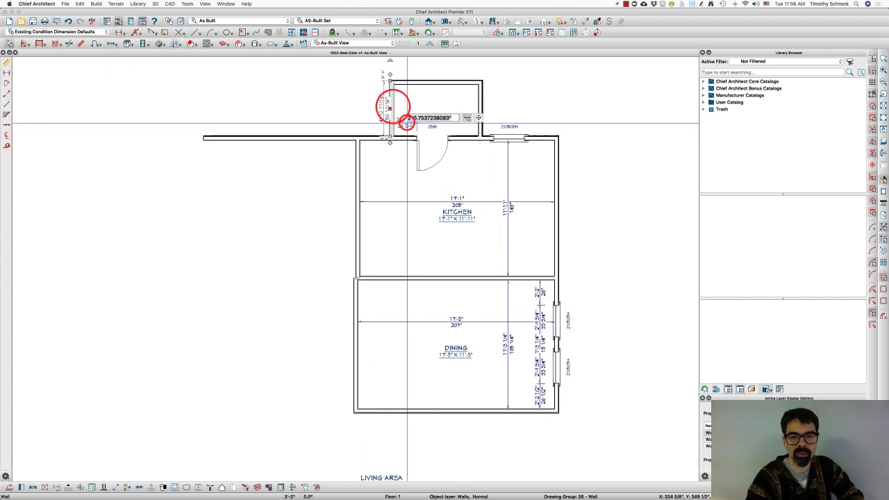
{"action": "type", "text": "48."}
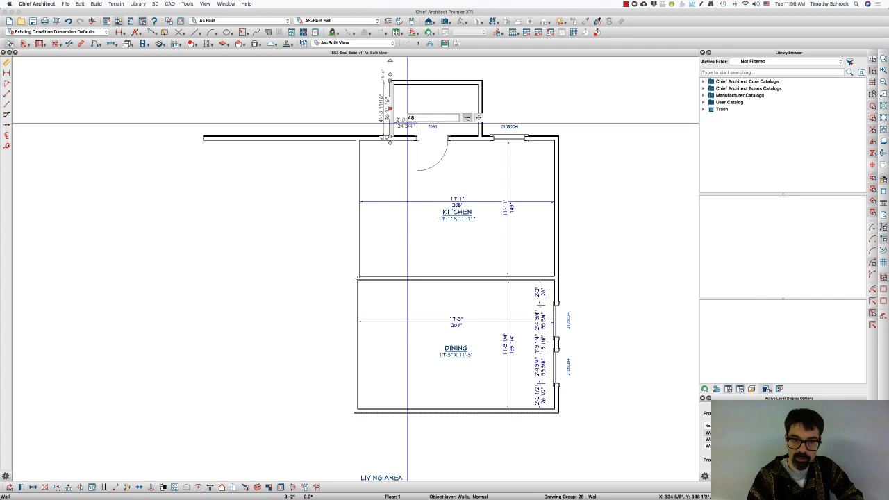
{"action": "key", "text": "super+Tab"}
{"action": "key", "text": "super+Tab"}
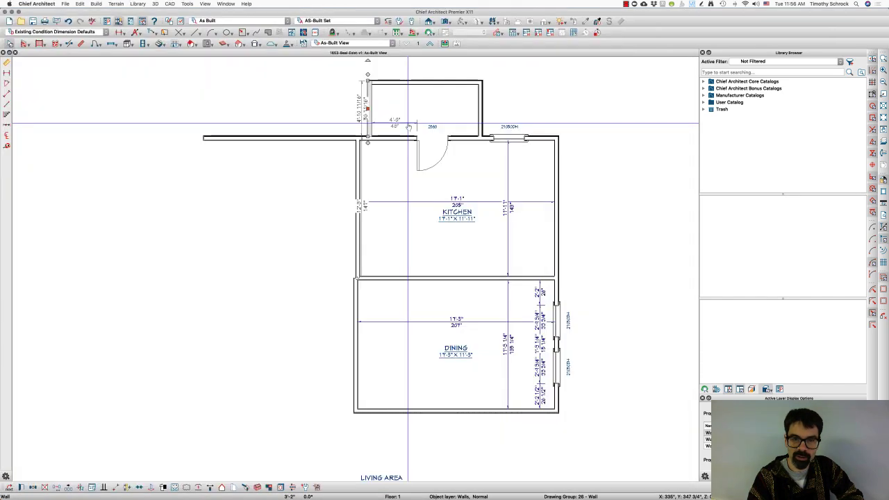
{"action": "left_click", "coordinate": [408, 123]}
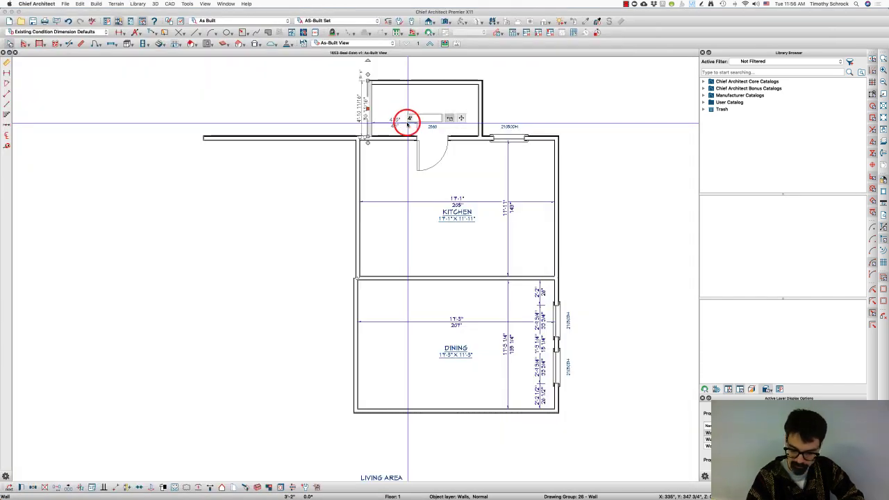
{"action": "type", "text": "48.5"}
{"action": "key", "text": "Return"}
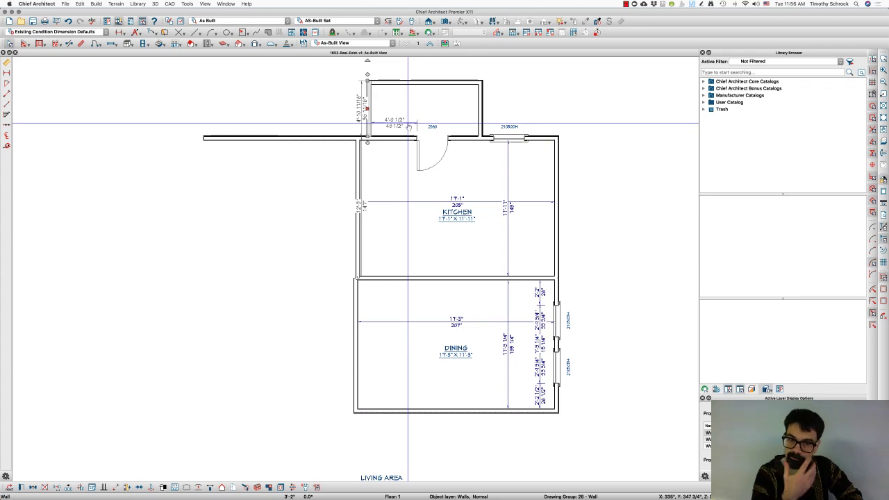
Check the sketch in Preview, then dimension the bump-out's depth in Chief Architect and shift that dimension line toward the right wall.
{"action": "key", "text": "super+Tab"}
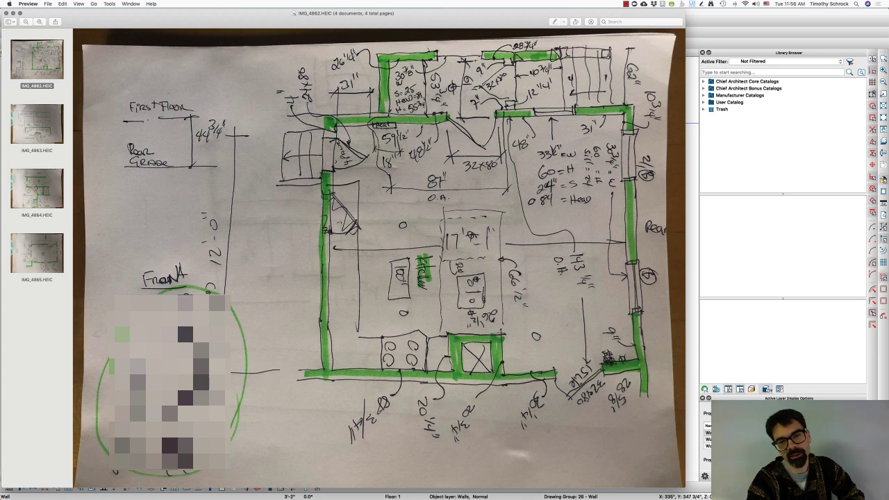
{"action": "key", "text": "super+Tab"}
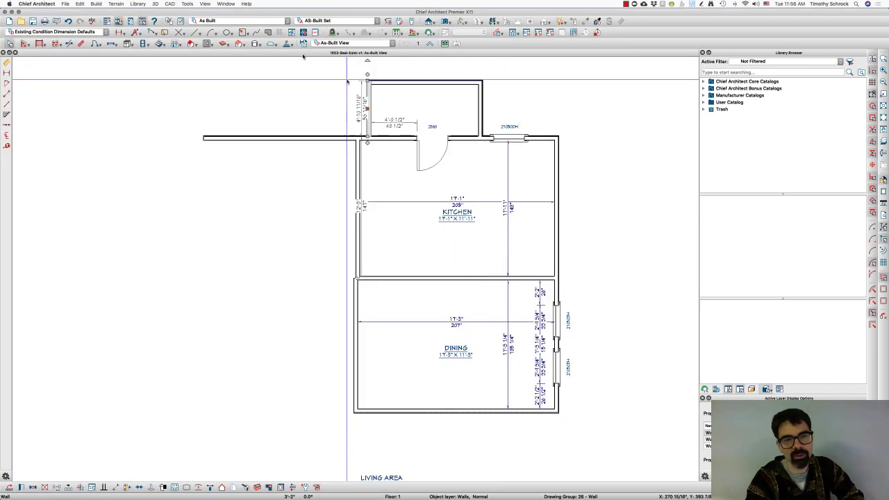
{"action": "left_click", "coordinate": [119, 33]}
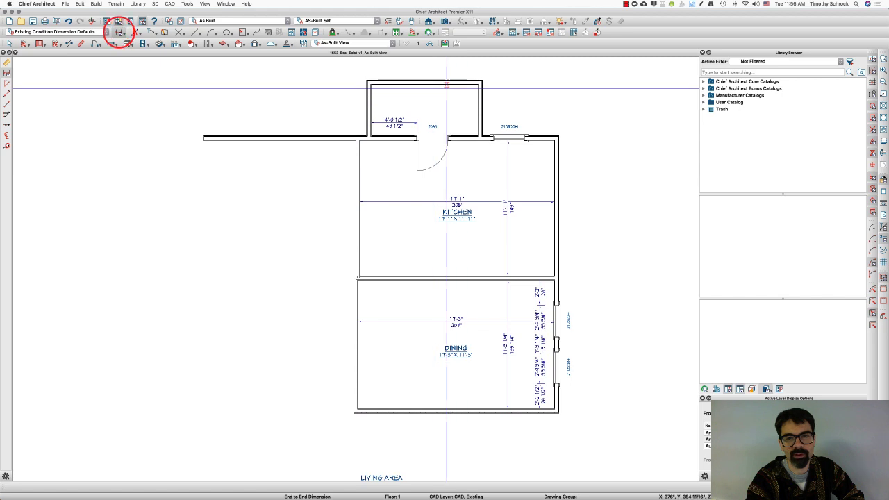
{"action": "left_click_drag", "start_coordinate": [444, 88], "coordinate": [446, 143]}
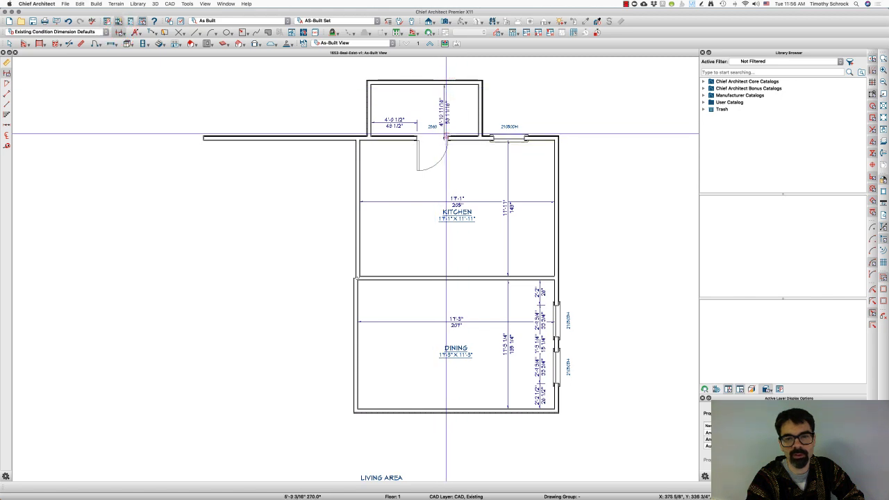
{"action": "left_click", "coordinate": [444, 119]}
{"action": "scroll", "coordinate": [444, 119], "scroll_direction": "up", "scroll_amount": 3}
{"action": "left_click_drag", "start_coordinate": [441, 121], "coordinate": [465, 121]}
{"action": "scroll", "coordinate": [493, 211], "scroll_direction": "down", "scroll_amount": 3}
{"action": "key", "text": "Escape"}
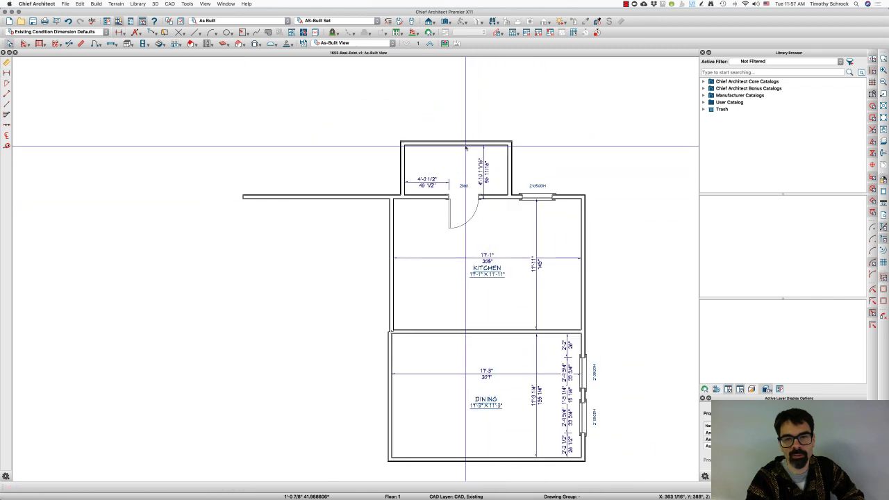
Set the bump-out's interior depth to 61" by moving its upper wall.
{"action": "left_click", "coordinate": [465, 144]}
{"action": "left_click", "coordinate": [477, 165]}
{"action": "type", "text": "61"}
{"action": "key", "text": "Return"}
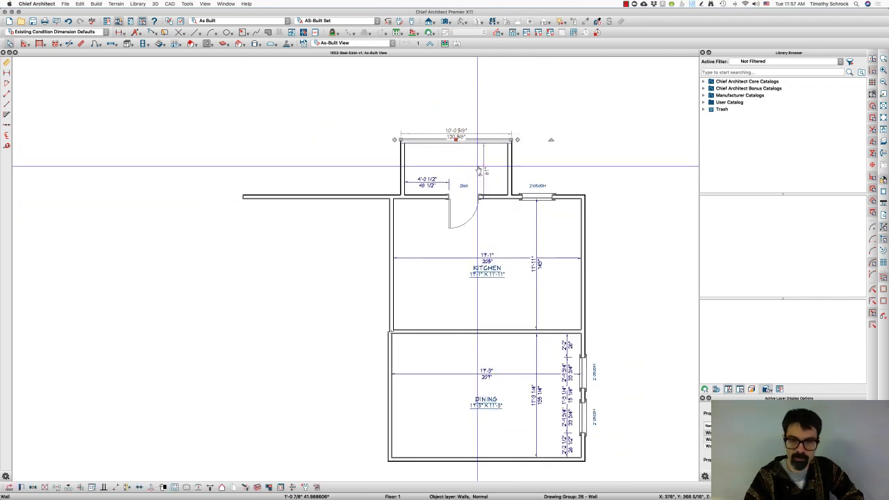
Consult the sketch in Preview, then place a window in the bump-out's upper wall in Chief Architect and set its width to 26 1/4".
{"action": "key", "text": "super+Tab"}
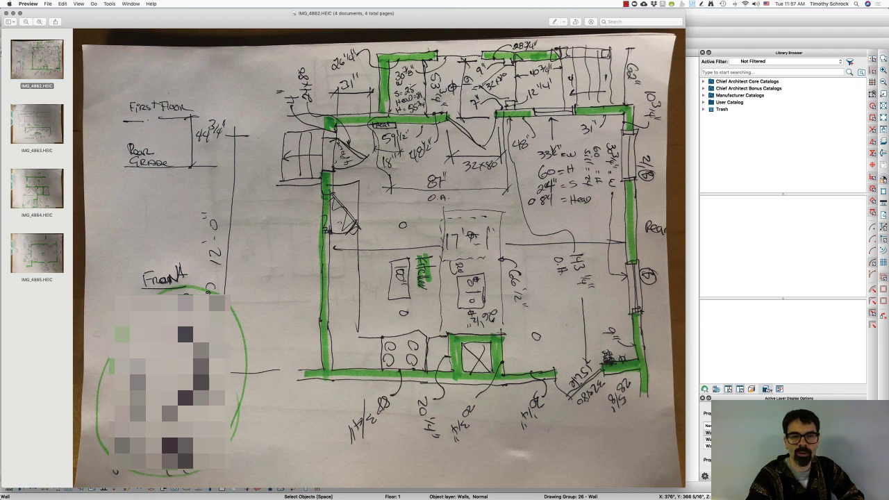
{"action": "key", "text": "super+Tab"}
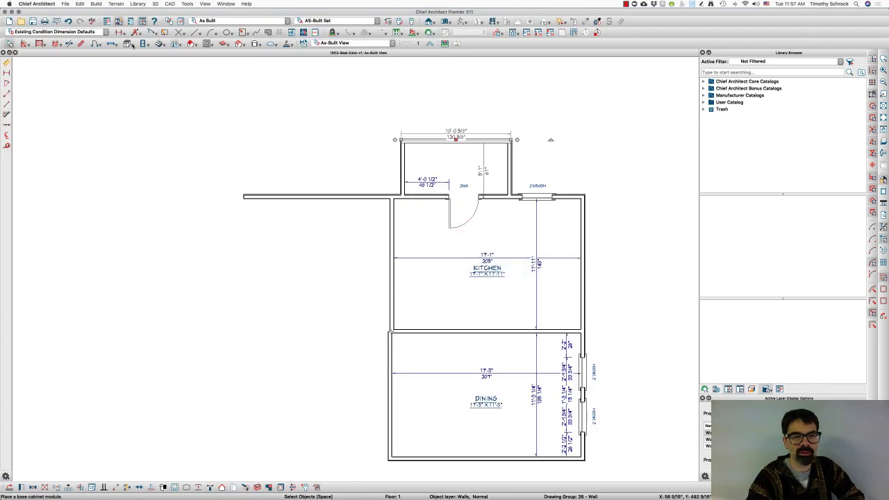
{"action": "left_click", "coordinate": [111, 43]}
{"action": "left_click", "coordinate": [452, 140]}
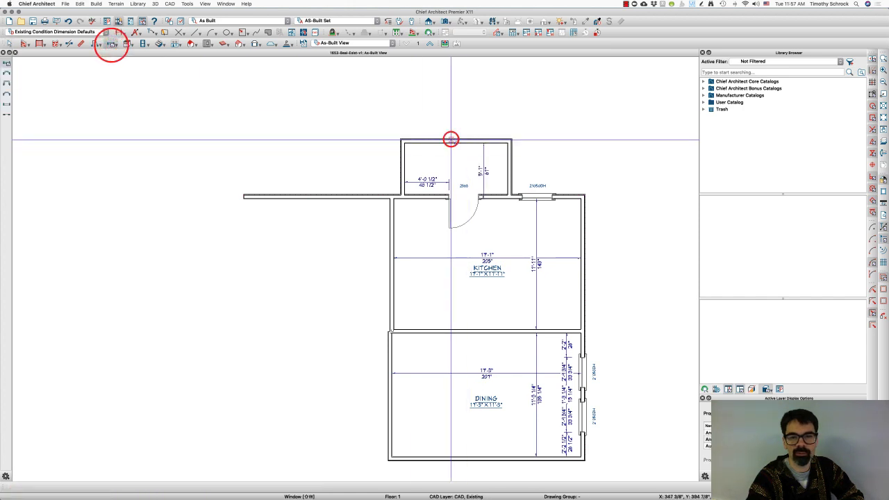
{"action": "double_click", "coordinate": [452, 140]}
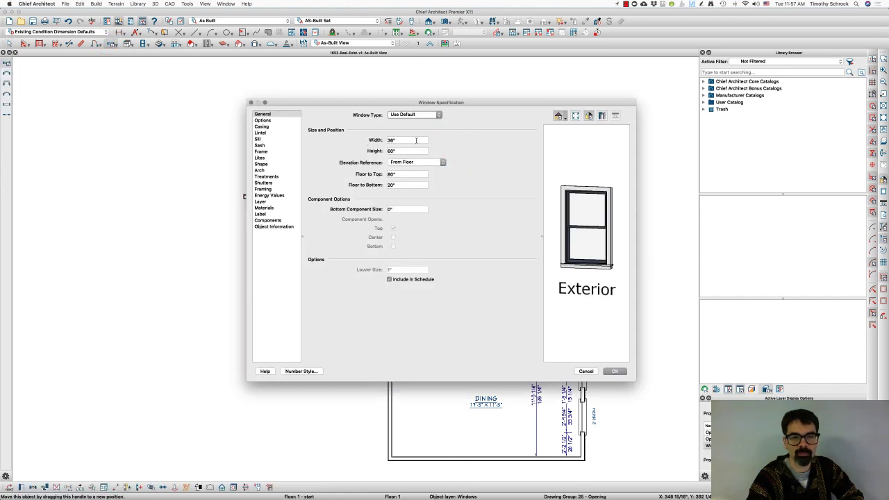
{"action": "left_click_drag", "start_coordinate": [405, 141], "coordinate": [371, 143]}
{"action": "type", "text": "35.5"}
{"action": "key", "text": "Return"}
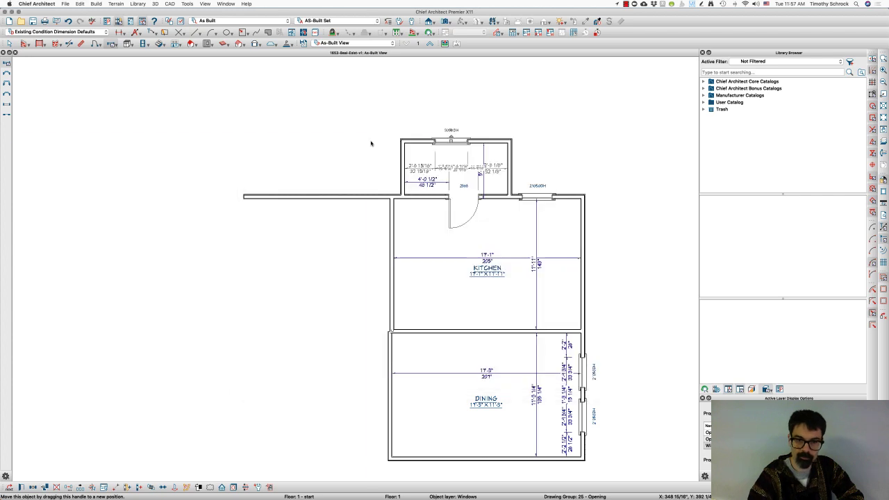
Add a manual dimension string across the bump-out's interior, locating the window between the left and right walls.
{"action": "left_click", "coordinate": [119, 32]}
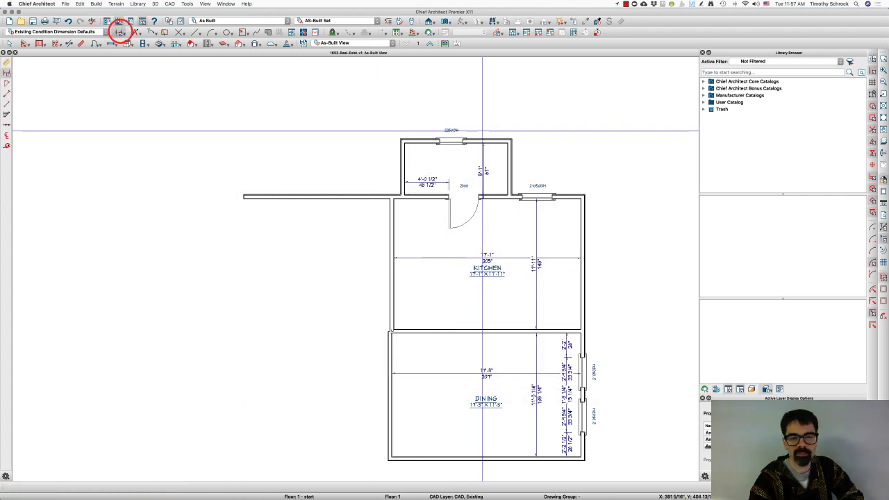
{"action": "scroll", "coordinate": [482, 131], "scroll_direction": "up", "scroll_amount": 3}
{"action": "left_click_drag", "start_coordinate": [347, 172], "coordinate": [523, 175]}
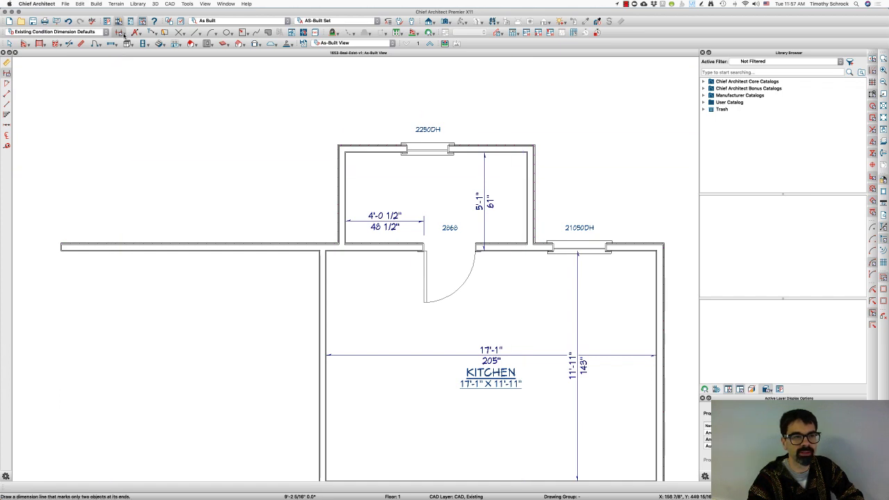
{"action": "left_click_drag", "start_coordinate": [121, 33], "coordinate": [121, 33]}
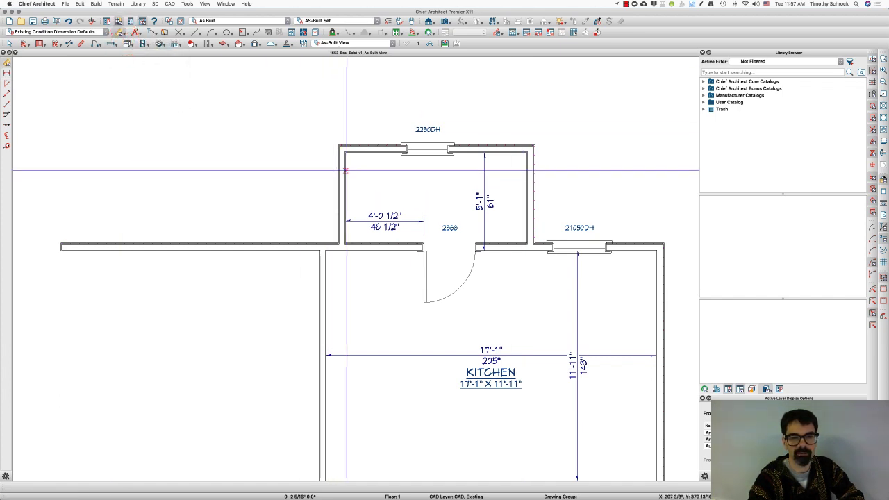
{"action": "left_click_drag", "start_coordinate": [346, 170], "coordinate": [526, 172]}
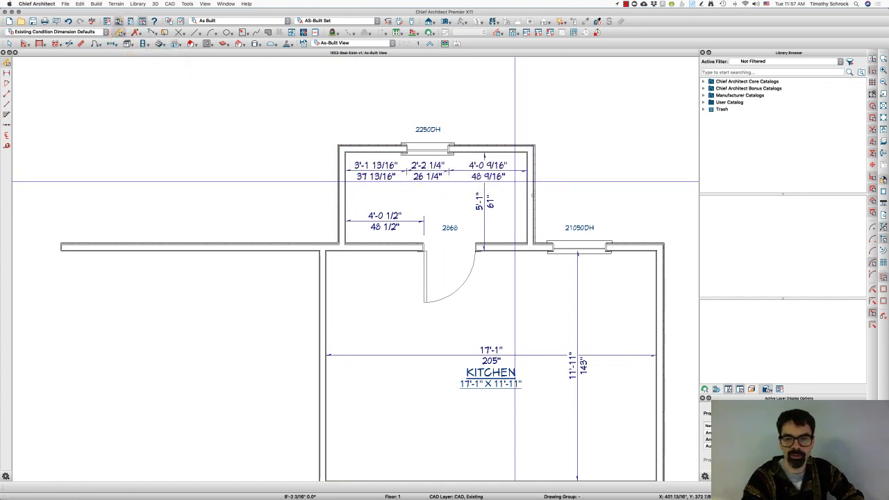
Override the bump-out dimension string's default formatting, turning off its second format and choosing different units for its primary format.
{"action": "double_click", "coordinate": [502, 172]}
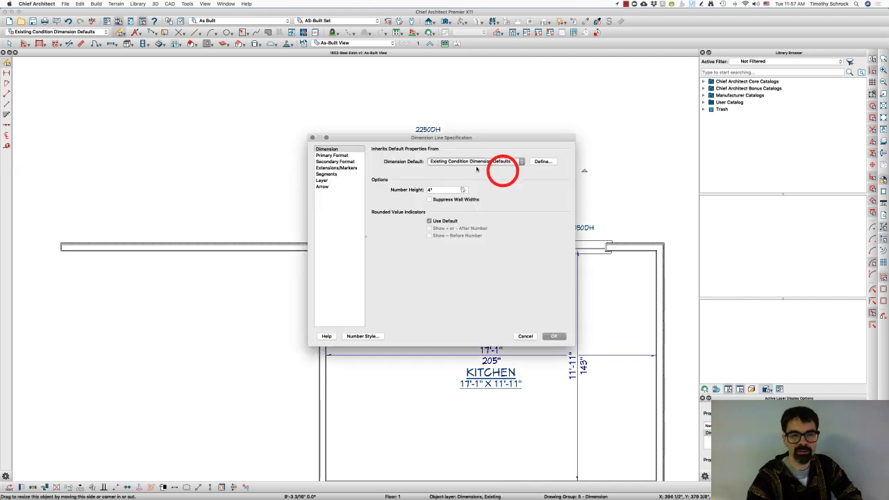
{"action": "left_click", "coordinate": [332, 155]}
{"action": "left_click", "coordinate": [336, 161]}
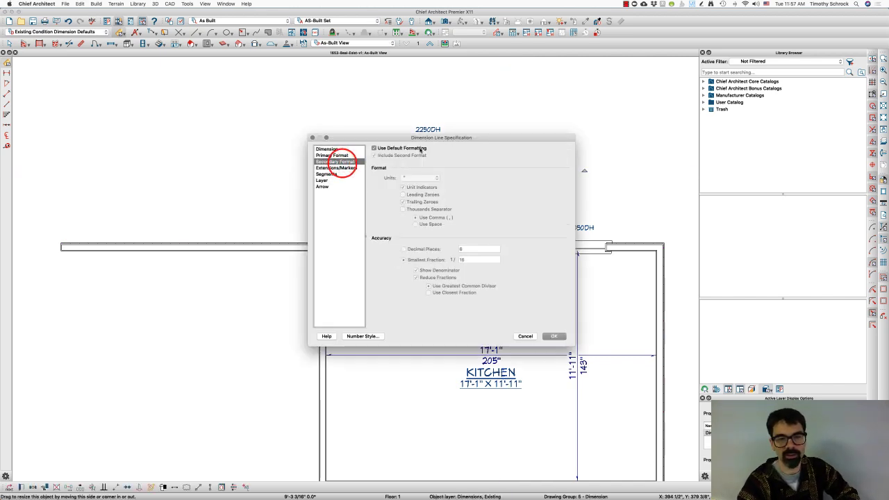
{"action": "left_click", "coordinate": [420, 148]}
{"action": "left_click", "coordinate": [413, 155]}
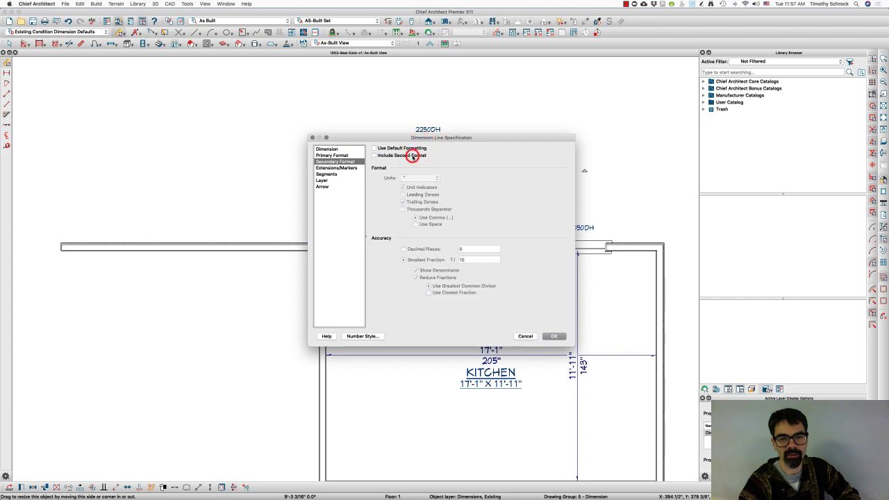
{"action": "left_click", "coordinate": [332, 155]}
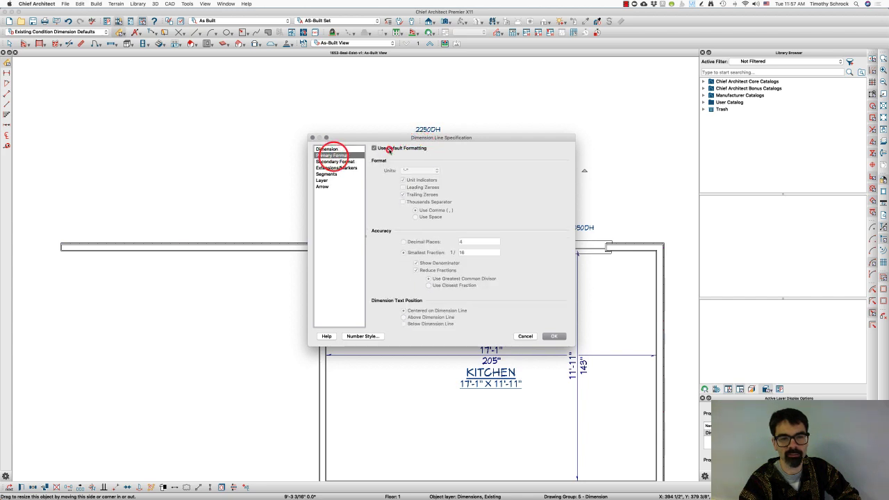
{"action": "left_click", "coordinate": [389, 148]}
{"action": "left_click", "coordinate": [424, 172]}
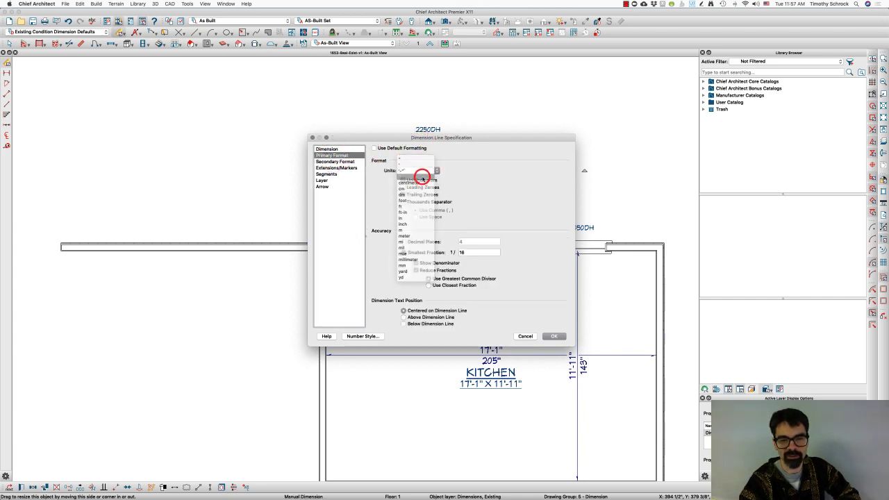
{"action": "left_click", "coordinate": [422, 180]}
{"action": "key", "text": "Return"}
Consult the sketch in Preview, then set the width of the bump-out's upper-wall window to 30 3/8" in Chief Architect.
{"action": "key", "text": "super+Tab"}
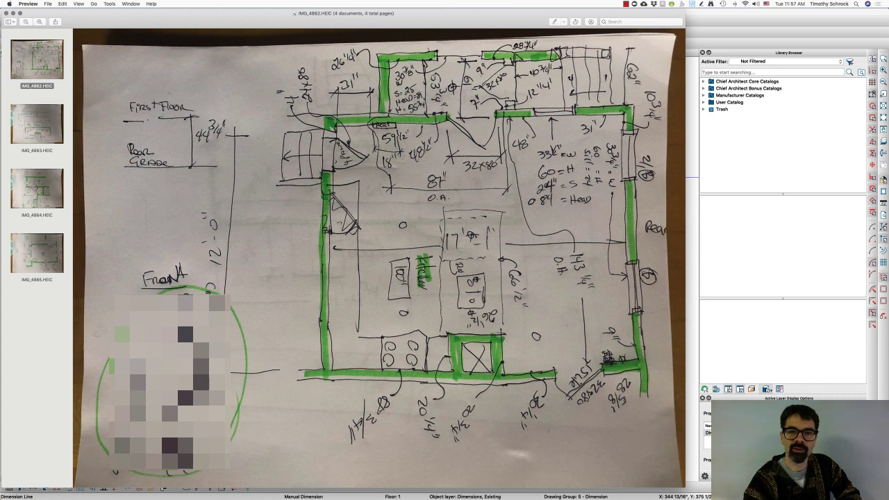
{"action": "left_click", "coordinate": [697, 28]}
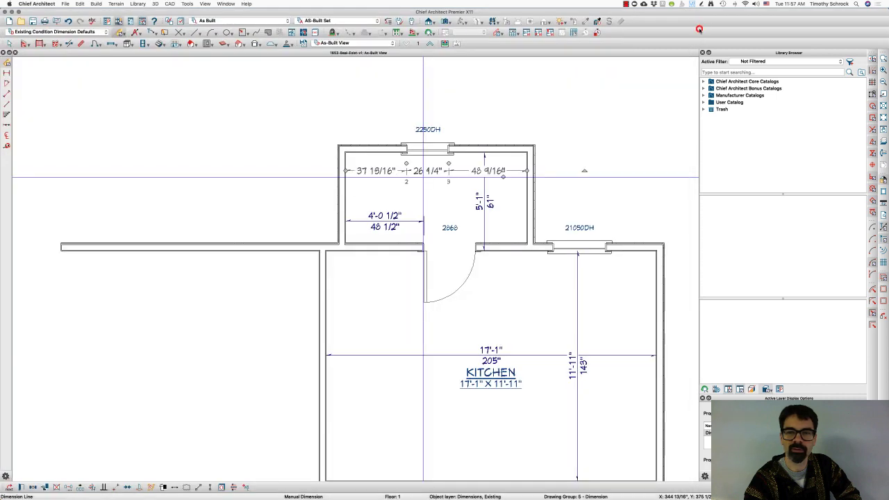
{"action": "key", "text": "space"}
{"action": "left_click", "coordinate": [432, 148]}
{"action": "double_click", "coordinate": [432, 148]}
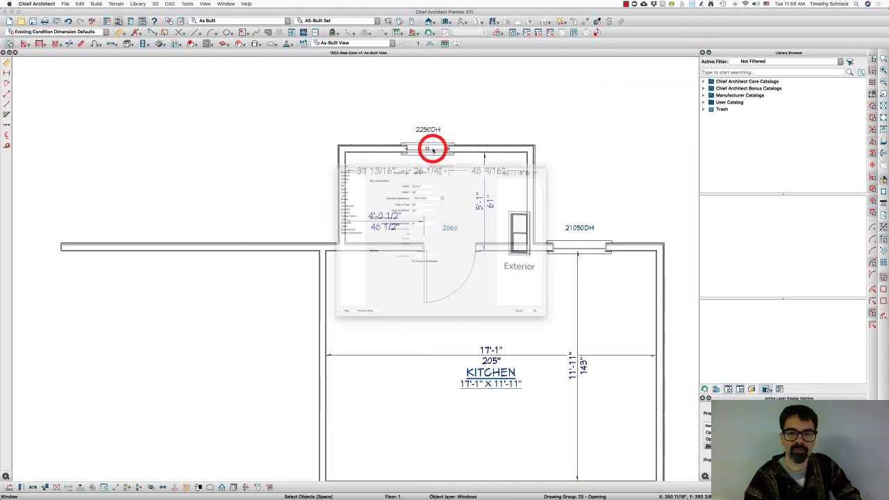
{"action": "type", "text": "30"}
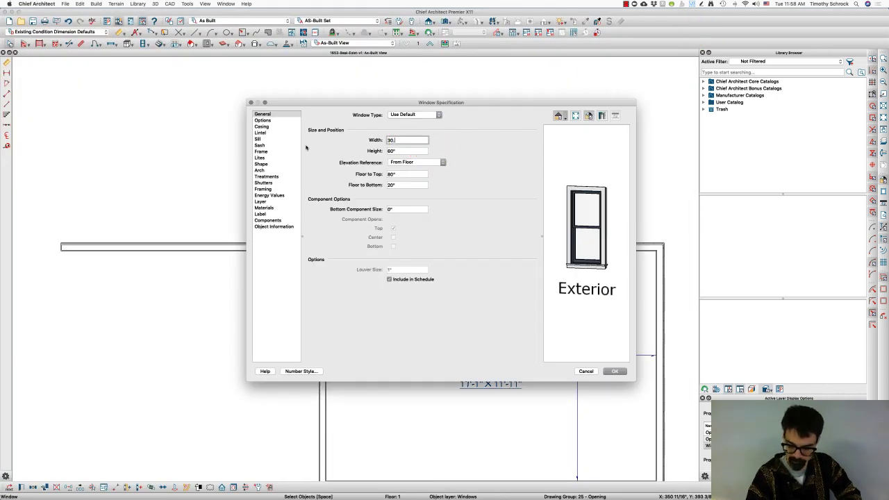
{"action": "type", "text": ".38"}
{"action": "key", "text": "Return"}
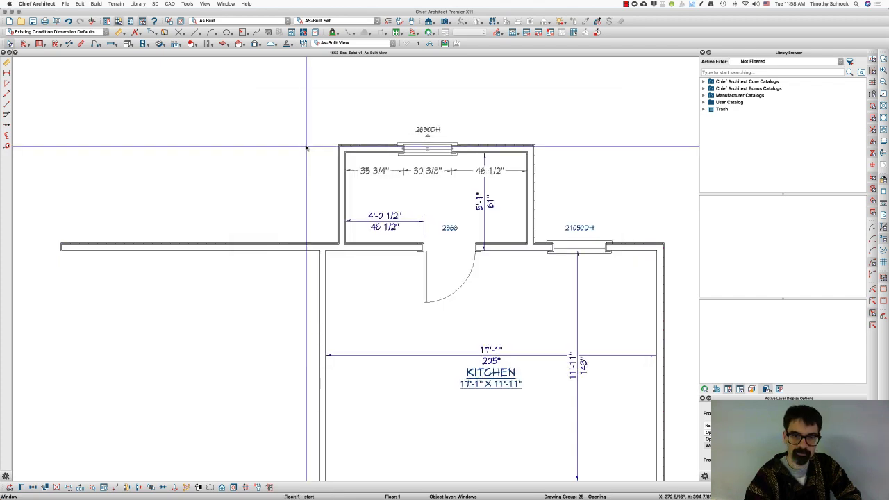
Check the sketch in Preview, then position the bump-out window 26 1/4" from the left interior wall in Chief Architect.
{"action": "key", "text": "super+Tab"}
{"action": "key", "text": "super+Tab"}
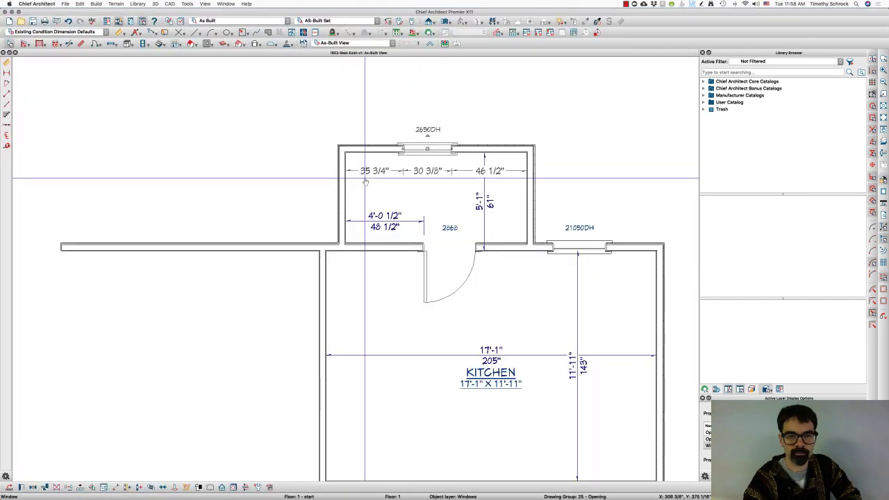
{"action": "left_click", "coordinate": [372, 170]}
{"action": "type", "text": "26.25"}
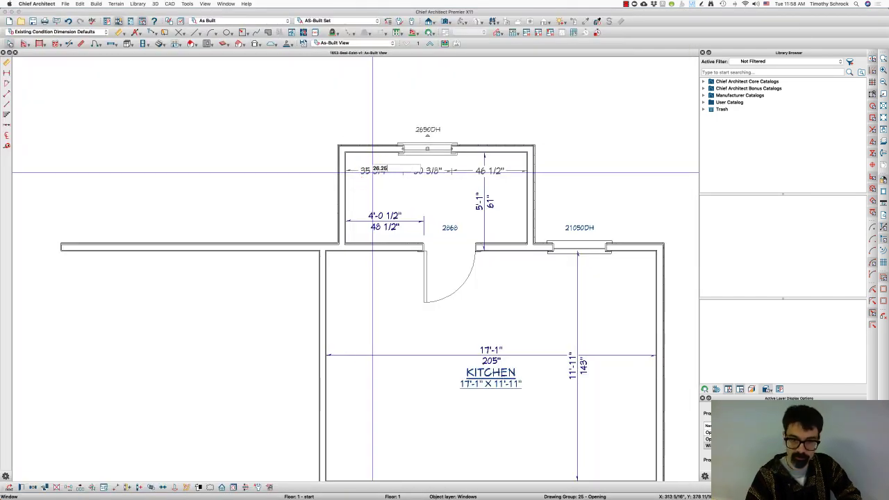
{"action": "key", "text": "Return"}
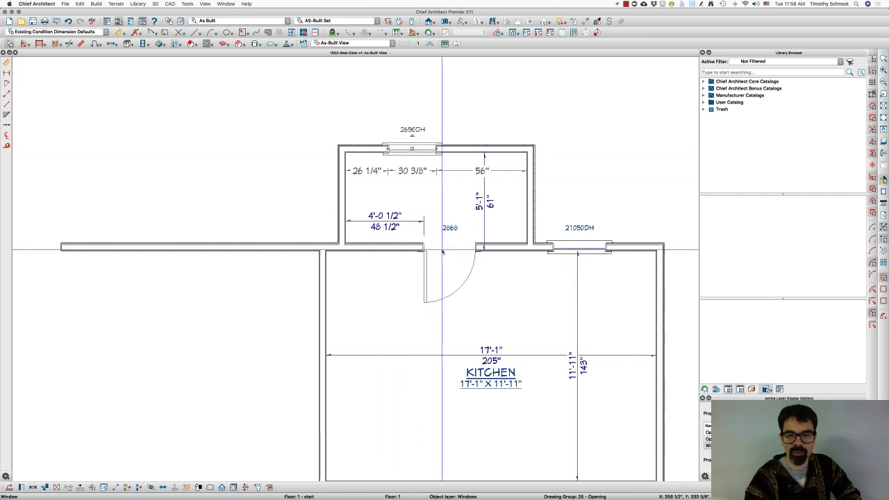
Add a manual dimension string along the kitchen's upper wall locating the door and window, and remove the bump-out wall points from it.
{"action": "left_click", "coordinate": [117, 32]}
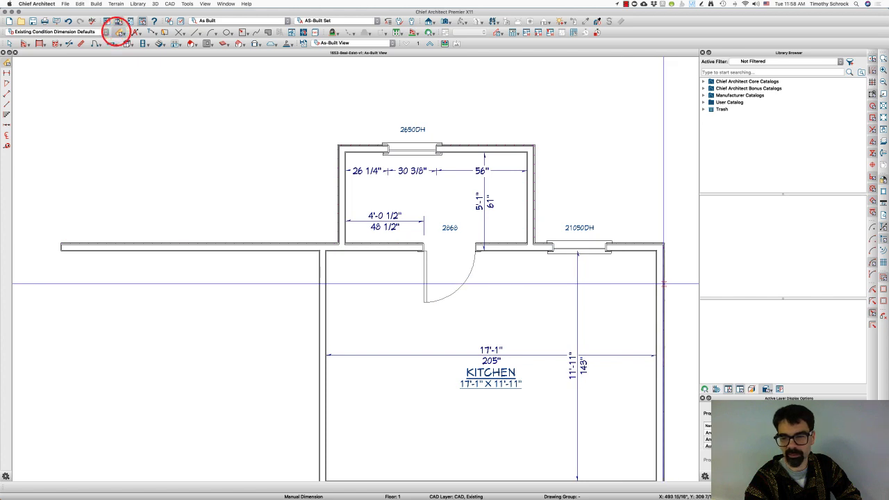
{"action": "left_click", "coordinate": [653, 276]}
{"action": "mouse_move", "coordinate": [492, 276]}
{"action": "left_mouse_down"}
{"action": "mouse_move", "coordinate": [325, 276]}
{"action": "mouse_move", "coordinate": [333, 274]}
{"action": "left_mouse_up"}
{"action": "left_click", "coordinate": [359, 274]}
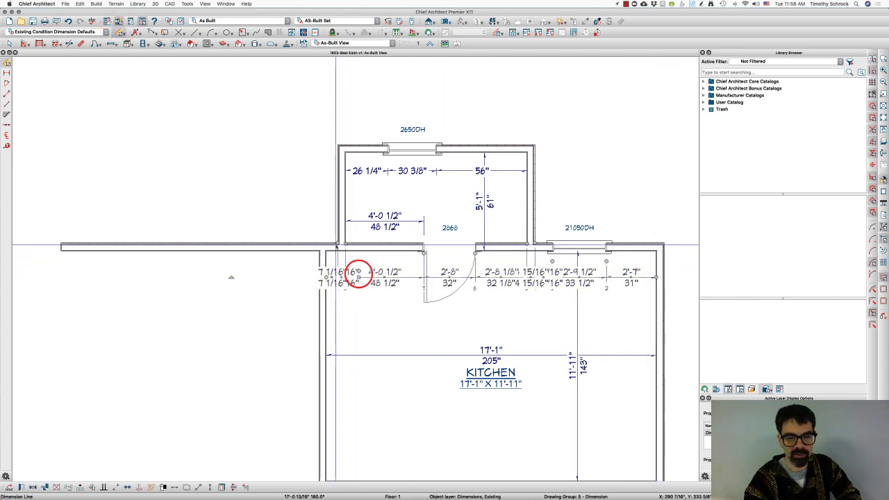
{"action": "left_click", "coordinate": [338, 244]}
{"action": "left_click", "coordinate": [344, 244]}
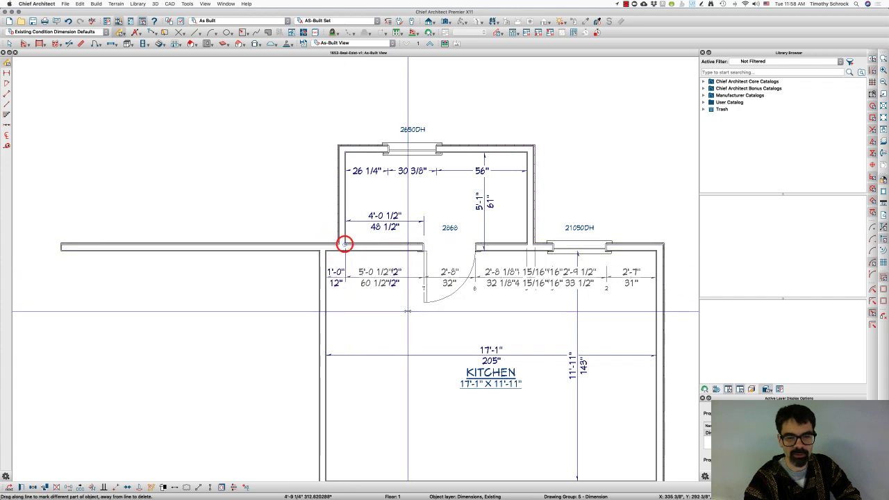
{"action": "left_click", "coordinate": [531, 243]}
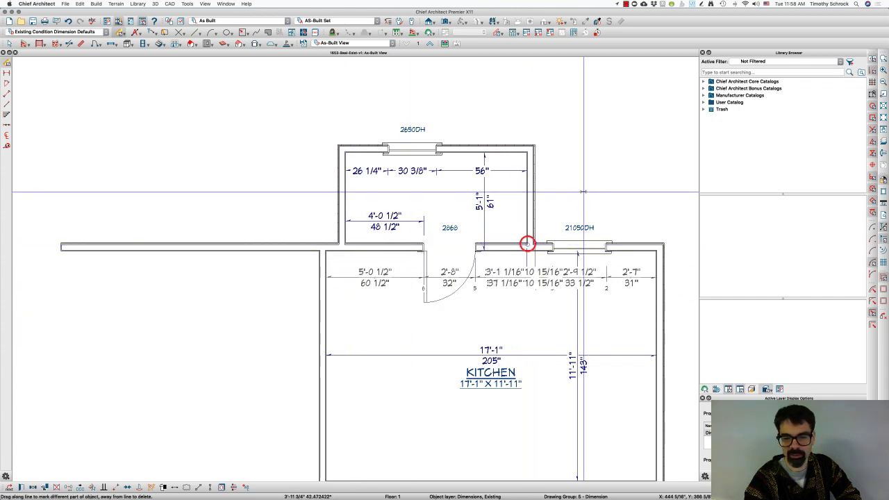
{"action": "left_click", "coordinate": [530, 243]}
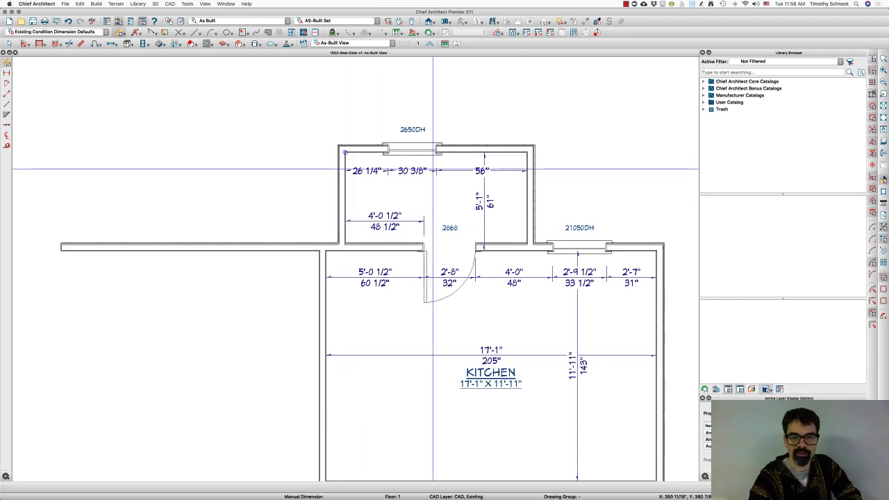
Check the sketch in Preview, then move the bump-out's right wall in Chief Architect to 28 3/4" from the window.
{"action": "key", "text": "super+Tab"}
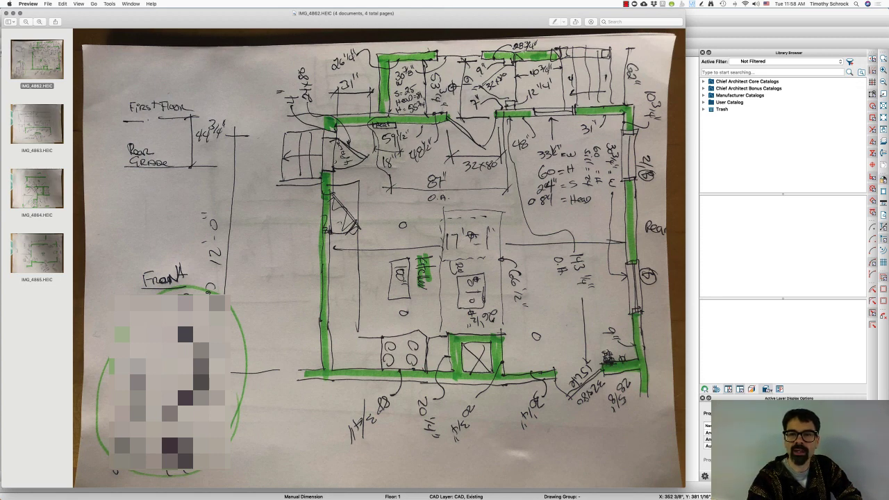
{"action": "key", "text": "super+Tab"}
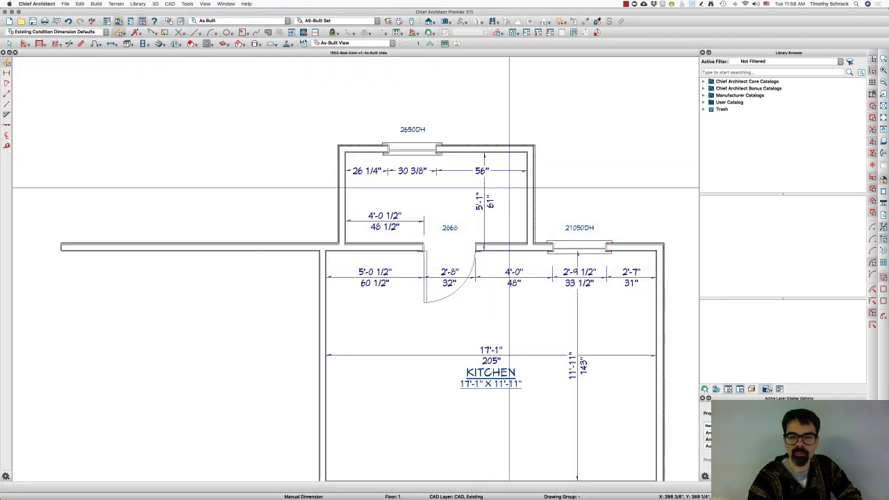
{"action": "left_click", "coordinate": [532, 196]}
{"action": "left_click", "coordinate": [471, 171]}
{"action": "type", "text": "28.75"}
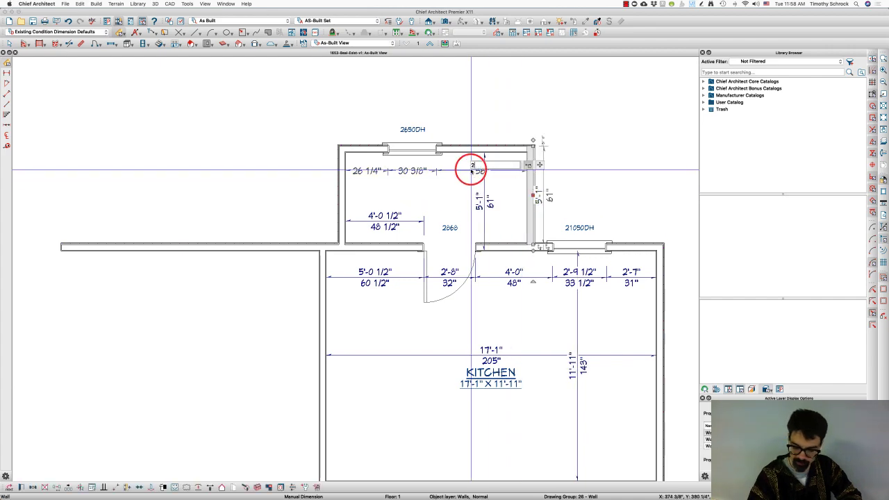
{"action": "key", "text": "Return"}
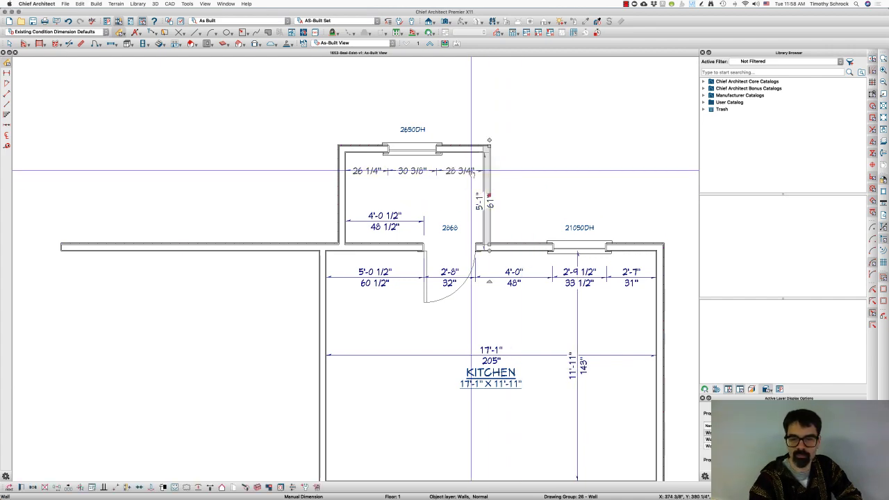
Consult the sketch in Preview, then place a hinged door in the bump-out's right wall in Chief Architect and set its width to 32".
{"action": "key", "text": "super+Tab"}
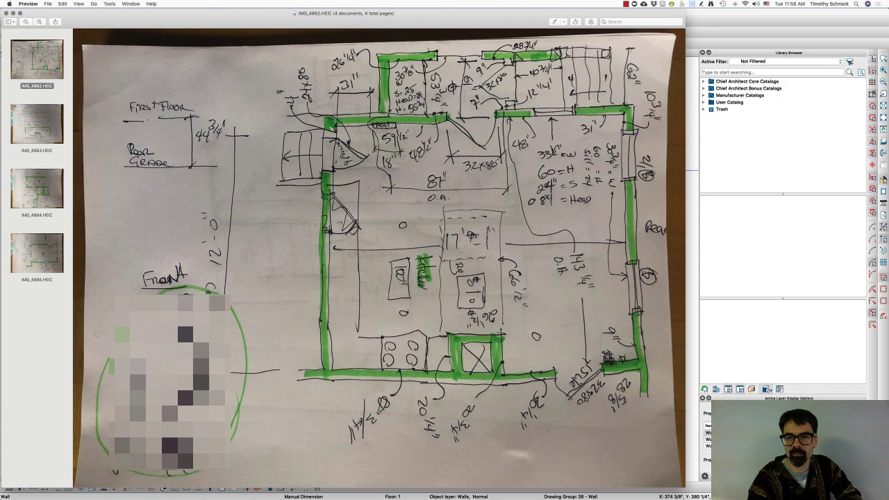
{"action": "key", "text": "super+Tab"}
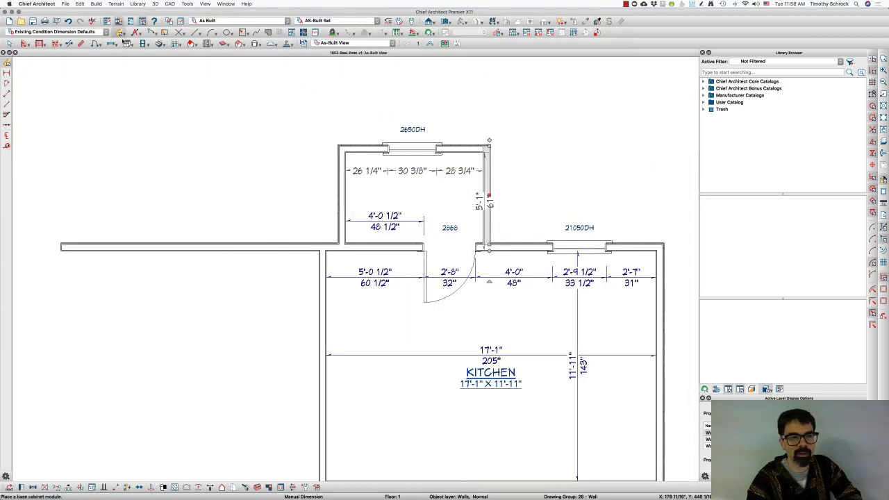
{"action": "left_click", "coordinate": [95, 43]}
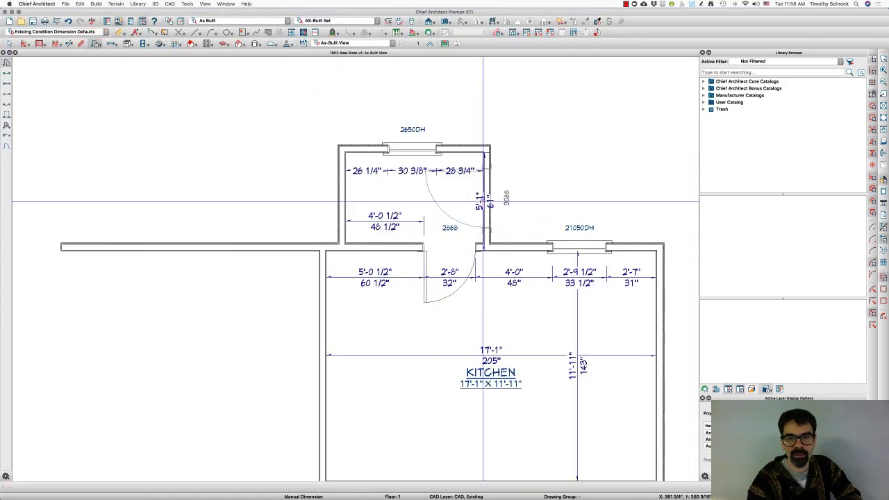
{"action": "left_click", "coordinate": [481, 201]}
{"action": "key", "text": "super+Tab"}
{"action": "key", "text": "super+Tab"}
{"action": "left_click", "coordinate": [484, 201]}
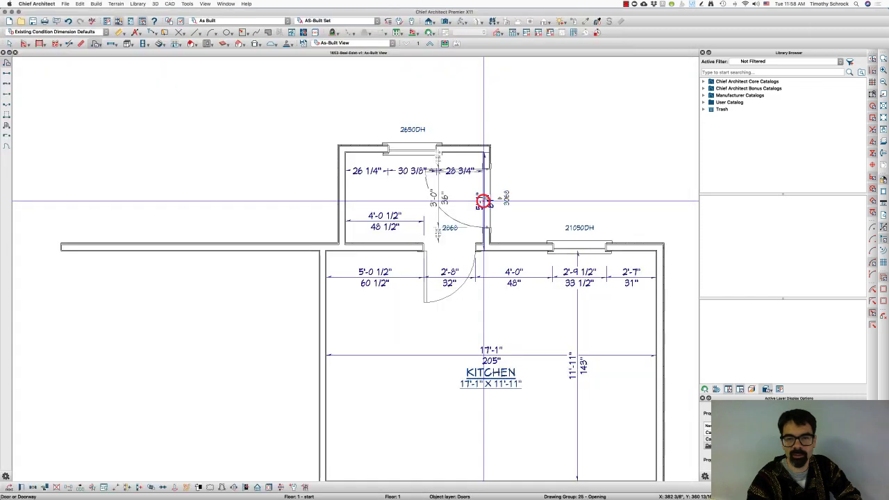
{"action": "double_click", "coordinate": [485, 202]}
{"action": "left_click_drag", "start_coordinate": [387, 162], "coordinate": [357, 164]}
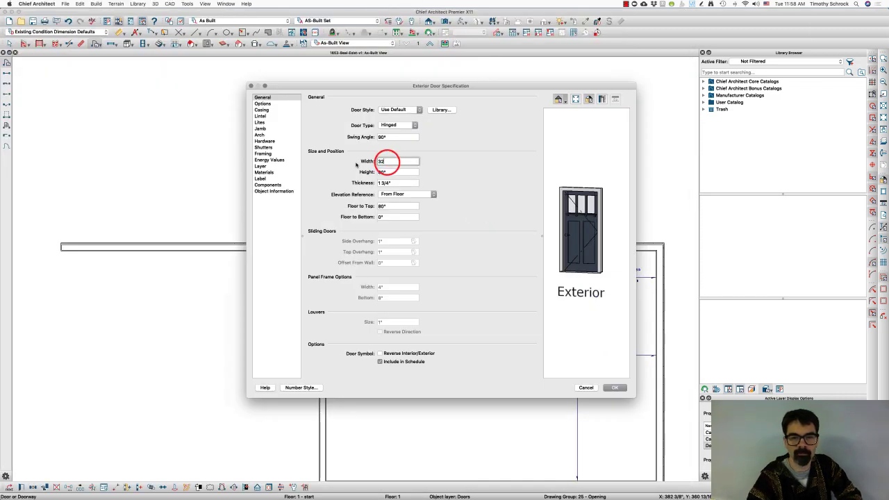
{"action": "type", "text": "32"}
{"action": "key", "text": "Return"}
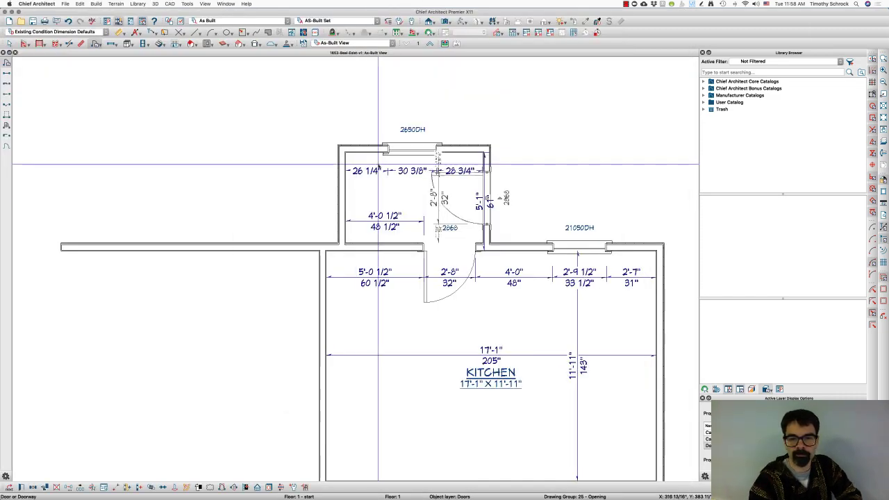
Check the sketch in Preview, then enclose a 4'-0" x 5'-1" deck outside the bump-out door with straight deck railing in Chief Architect.
{"action": "key", "text": "super+Tab"}
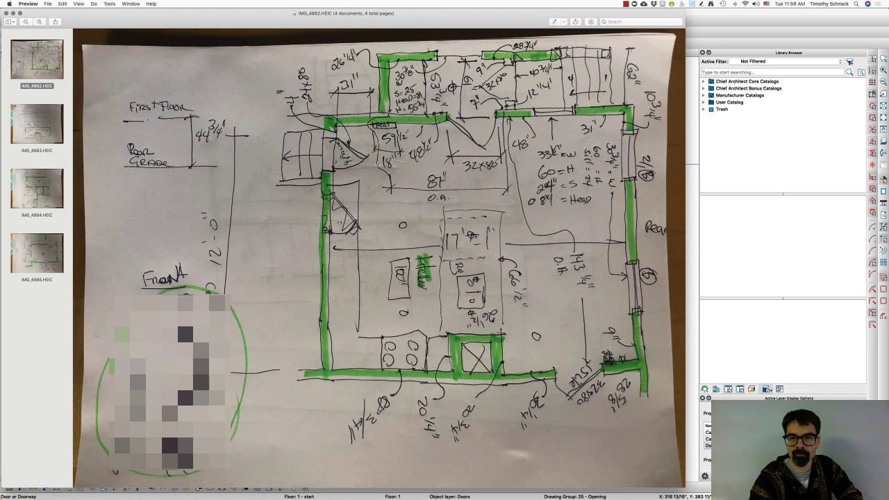
{"action": "key", "text": "super+Tab"}
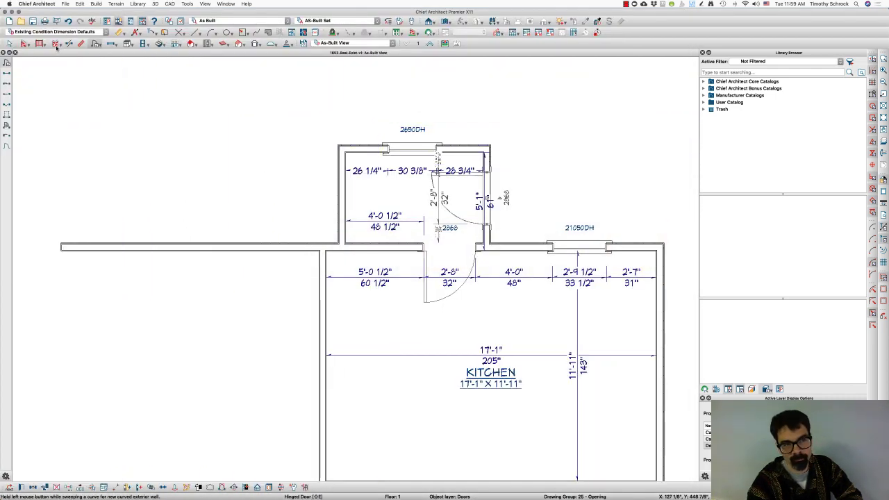
{"action": "left_click", "coordinate": [24, 44]}
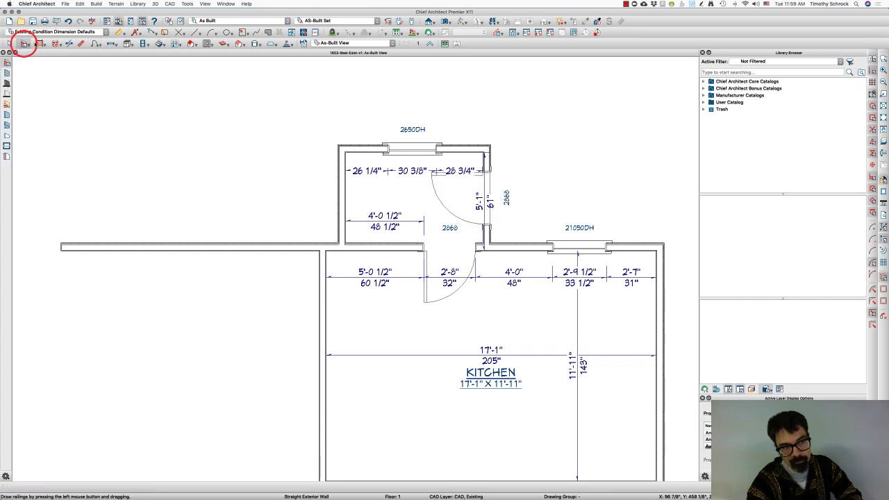
{"action": "left_click", "coordinate": [36, 44]}
{"action": "left_click", "coordinate": [43, 45]}
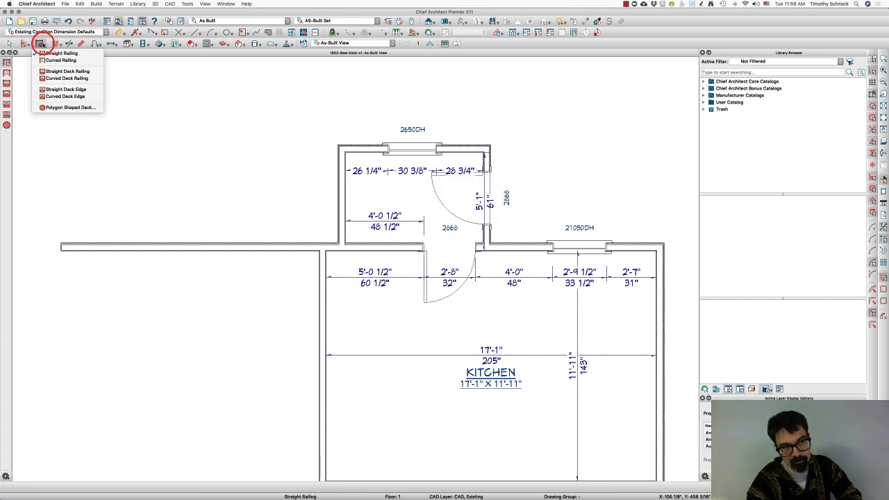
{"action": "left_click", "coordinate": [62, 71]}
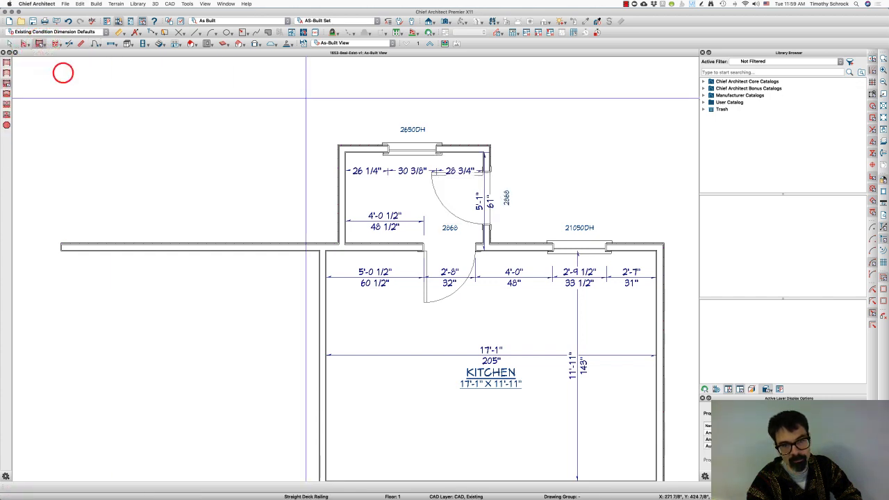
{"action": "mouse_move", "coordinate": [489, 148]}
{"action": "left_mouse_down"}
{"action": "mouse_move", "coordinate": [568, 147]}
{"action": "mouse_move", "coordinate": [575, 244]}
{"action": "left_mouse_up"}
{"action": "key", "text": "space"}
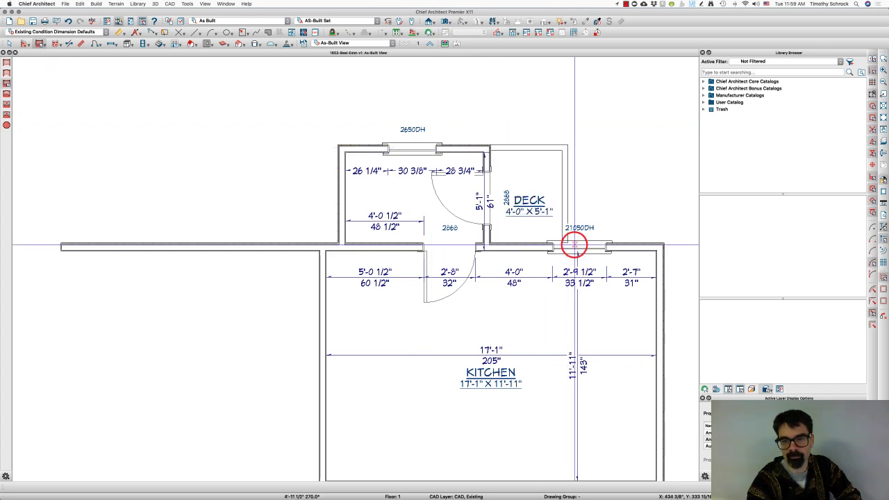
Check the sketch in Preview, then add an end-to-end dimension across the deck in Chief Architect from the bump-out's right wall.
{"action": "key", "text": "super+Tab"}
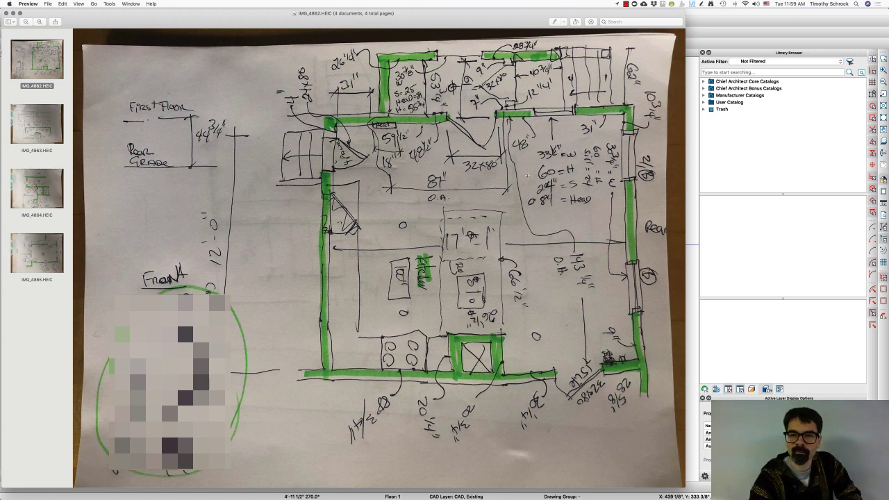
{"action": "key", "text": "super+Tab"}
{"action": "left_click", "coordinate": [122, 32]}
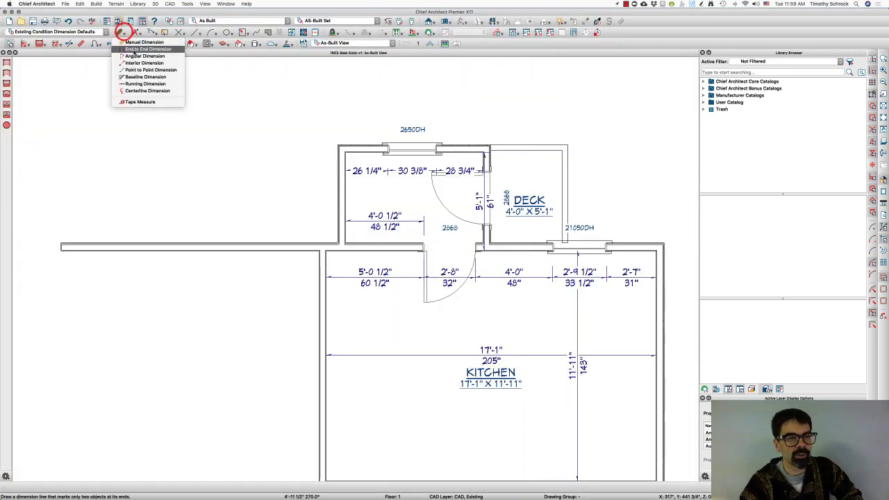
{"action": "left_click", "coordinate": [139, 50]}
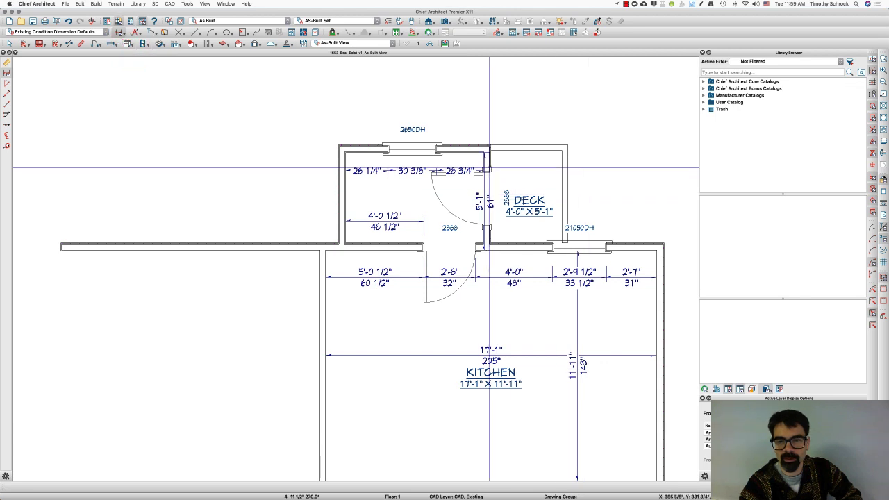
{"action": "left_click", "coordinate": [488, 171]}
Recheck the deck width on the sketch in Preview and move the deck's right railing in Chief Architect to 40 3/4" from the bump-out wall.
{"action": "left_click", "coordinate": [568, 185]}
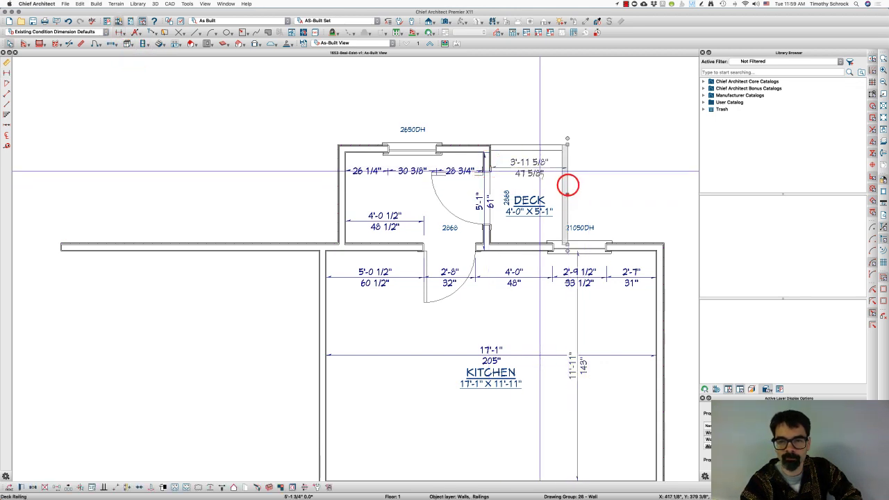
{"action": "left_click", "coordinate": [540, 171]}
{"action": "type", "text": "48"}
{"action": "key", "text": "Return"}
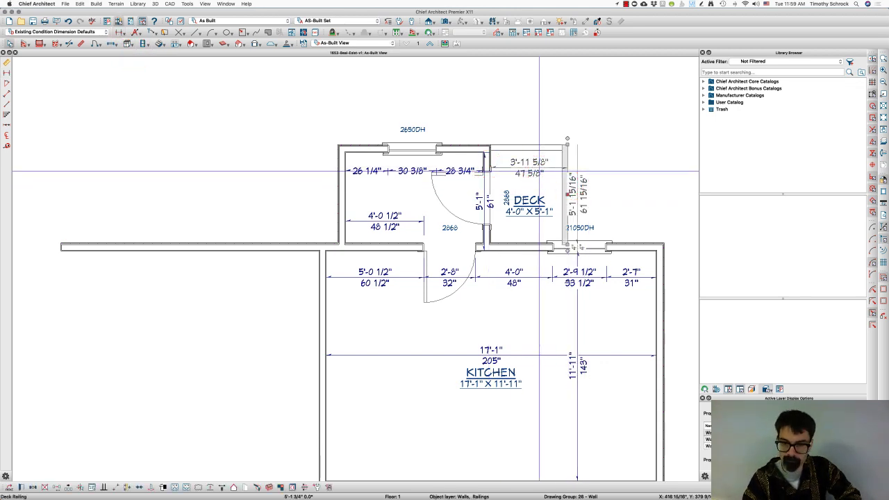
{"action": "key", "text": "super+Tab"}
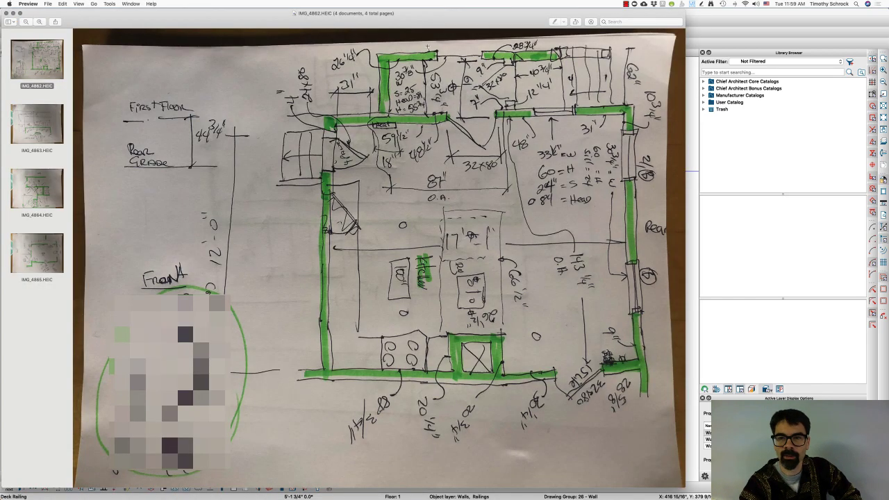
{"action": "key", "text": "super+Tab"}
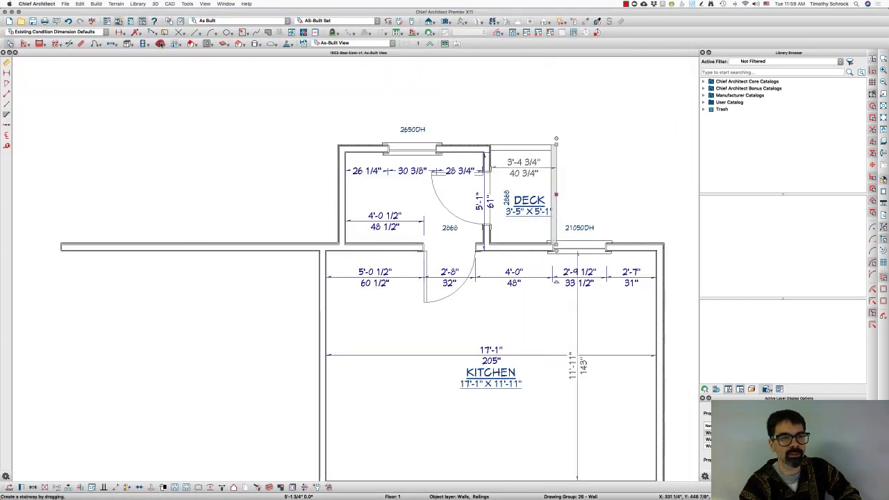
Draw straight stairs descending from the deck's right railing and widen them on both sides to span the deck's full 61" depth.
{"action": "left_click", "coordinate": [160, 43]}
{"action": "mouse_move", "coordinate": [553, 195]}
{"action": "left_mouse_down"}
{"action": "mouse_move", "coordinate": [650, 196]}
{"action": "mouse_move", "coordinate": [639, 198]}
{"action": "left_mouse_up"}
{"action": "left_click", "coordinate": [589, 173]}
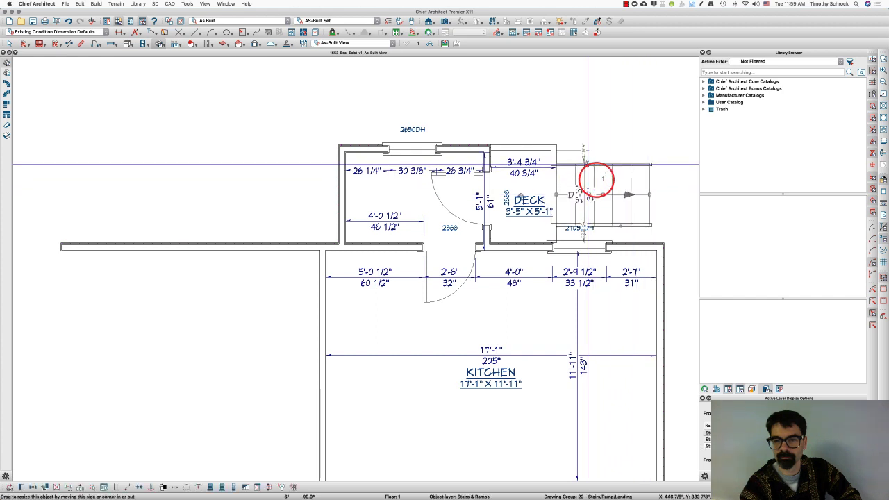
{"action": "left_click_drag", "start_coordinate": [587, 163], "coordinate": [588, 144]}
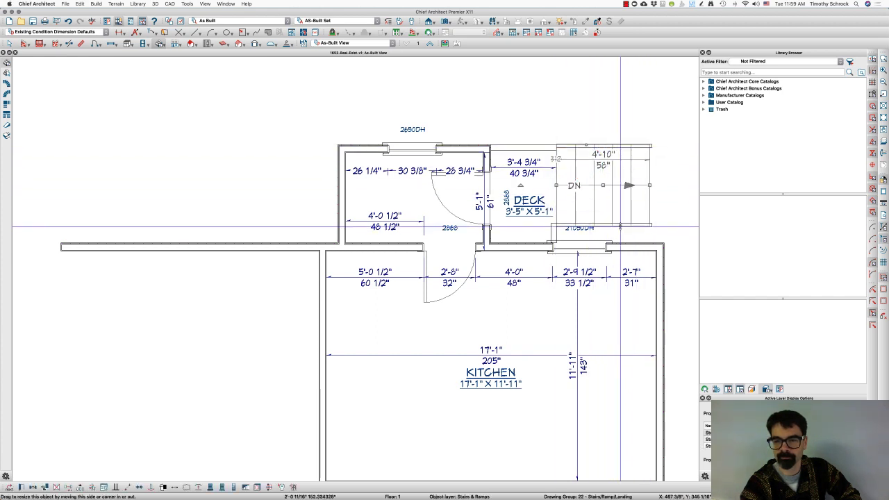
{"action": "left_click", "coordinate": [621, 226]}
{"action": "left_click_drag", "start_coordinate": [621, 240], "coordinate": [622, 241]}
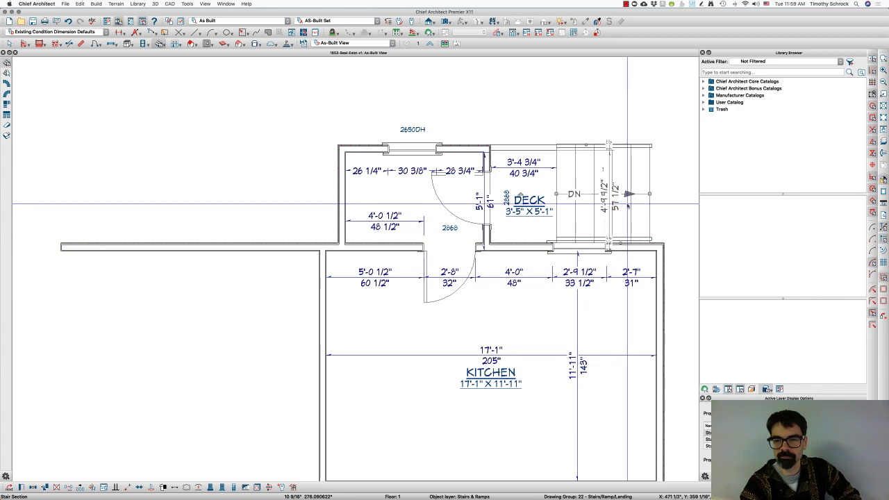
Consult the sketch in Preview, then shorten the deck stairs in Chief Architect, lock their tread depth and enter a new tread depth.
{"action": "key", "text": "super+Tab"}
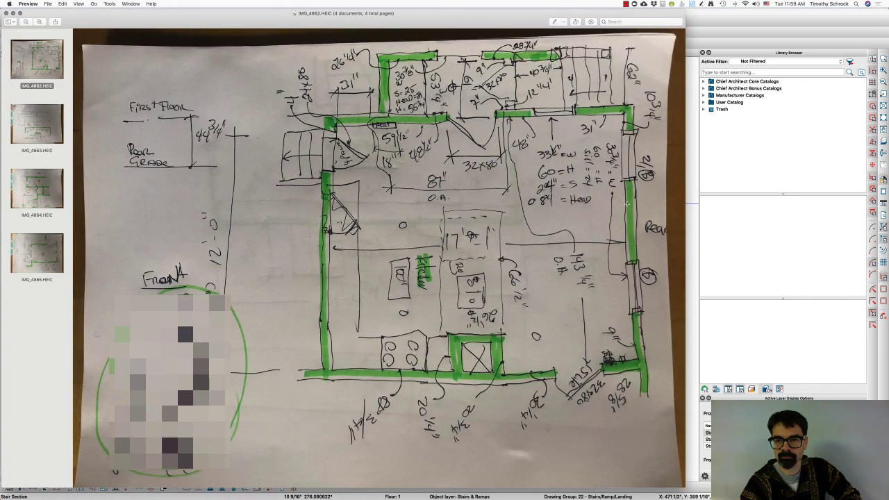
{"action": "key", "text": "super+Tab"}
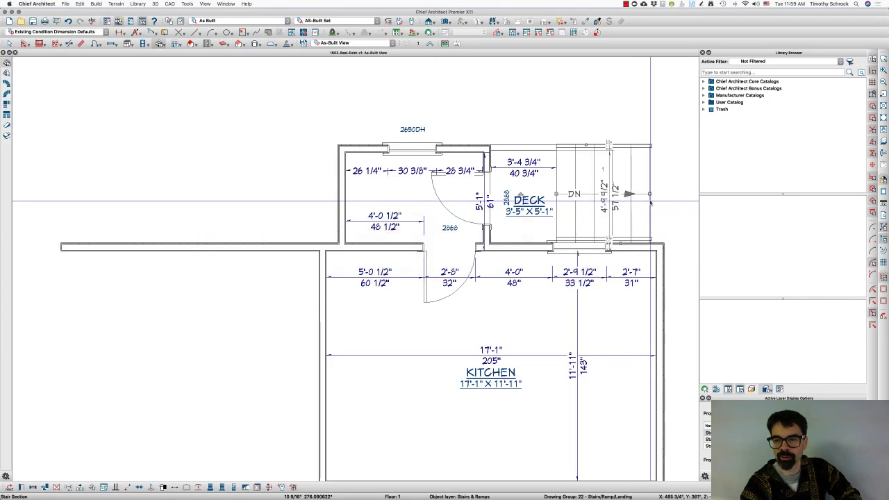
{"action": "left_click_drag", "start_coordinate": [635, 194], "coordinate": [625, 194]}
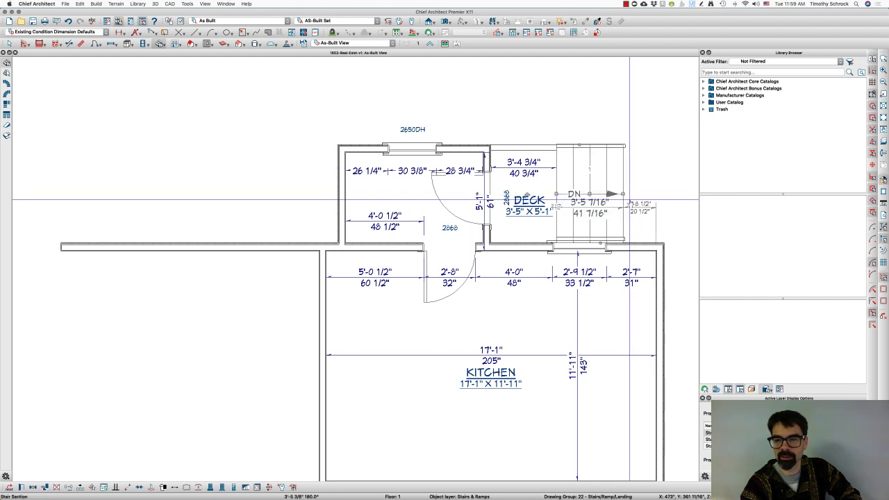
{"action": "double_click", "coordinate": [630, 201]}
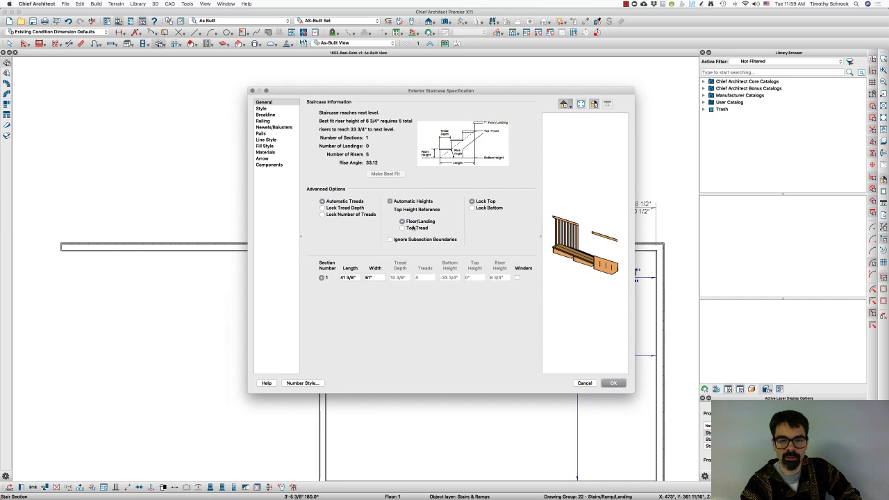
{"action": "left_click", "coordinate": [338, 208]}
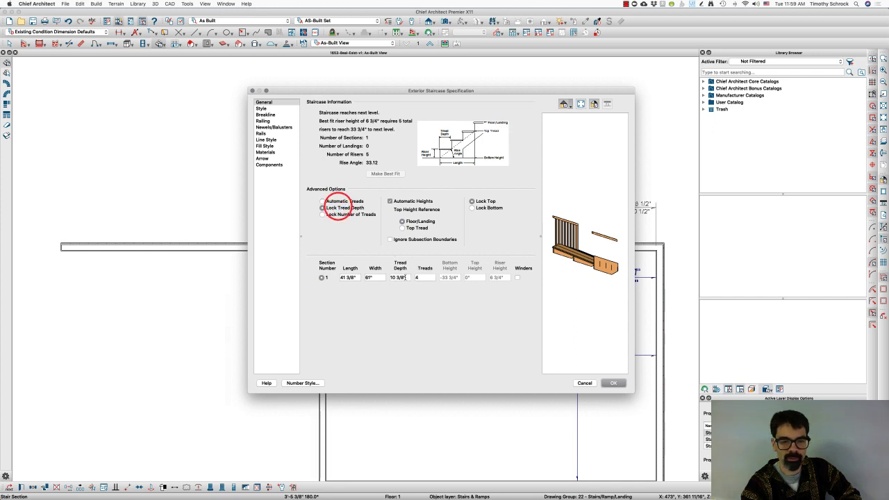
{"action": "left_click", "coordinate": [401, 277]}
{"action": "key", "text": "Return"}
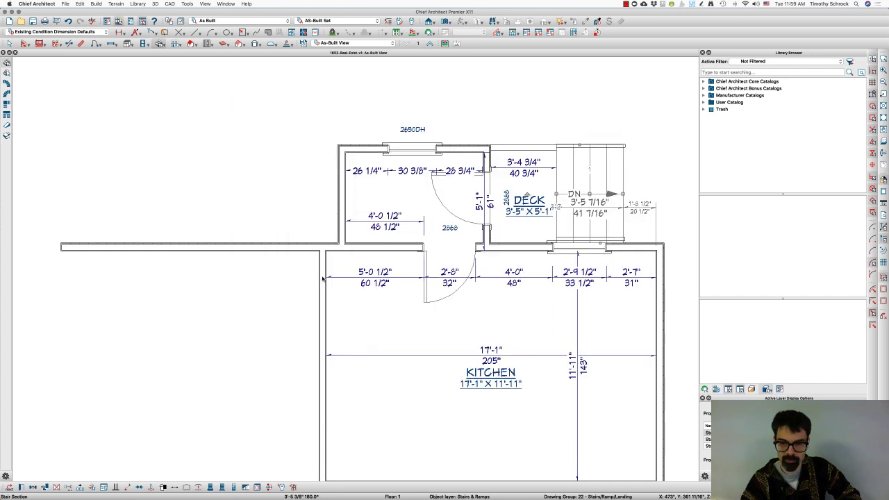
{"action": "left_click", "coordinate": [662, 180]}
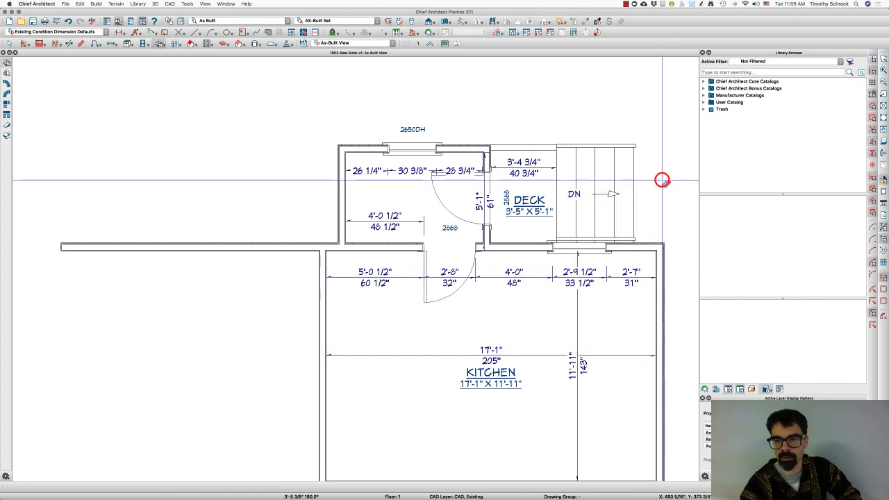
Check the window sizes in Preview, then set Chief Architect's window defaults to 30 3/4" wide, 60" high, floor to top 84" and floor to bottom 24".
{"action": "scroll", "coordinate": [432, 150], "scroll_direction": "down", "scroll_amount": 3}
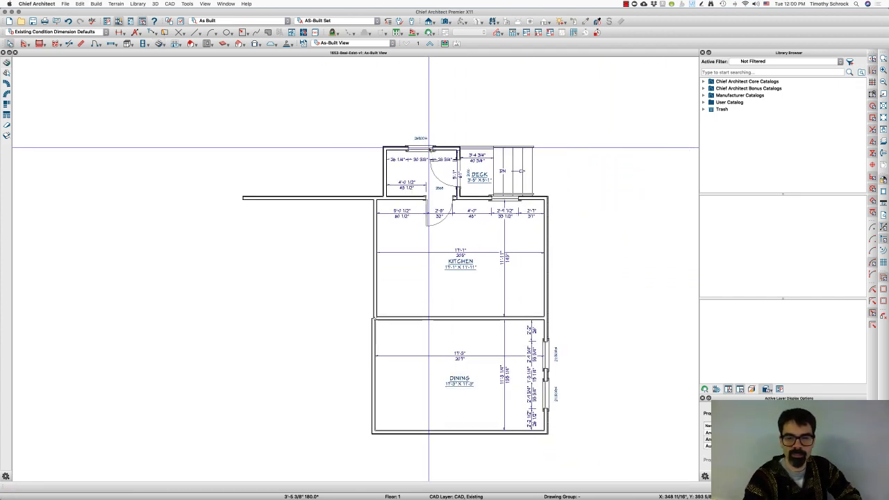
{"action": "key", "text": "super+Tab"}
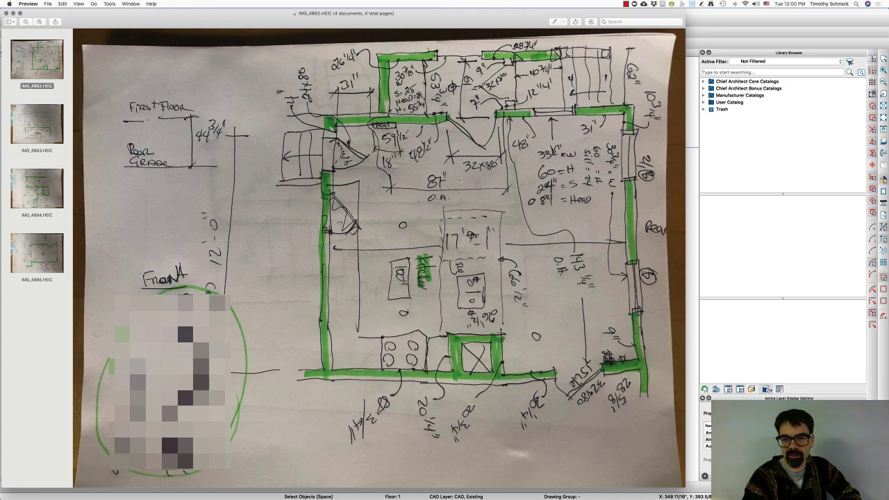
{"action": "key", "text": "super+Tab"}
{"action": "left_click", "coordinate": [111, 44]}
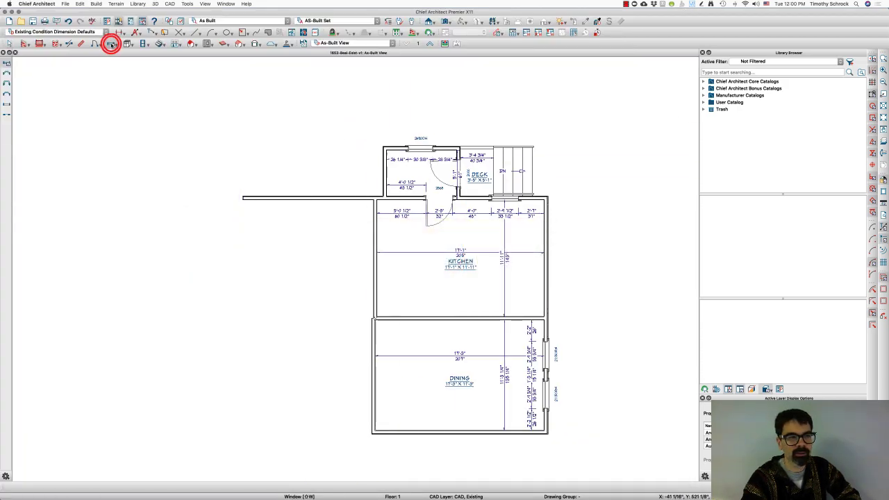
{"action": "left_click_drag", "start_coordinate": [404, 140], "coordinate": [337, 151]}
{"action": "type", "text": "30"}
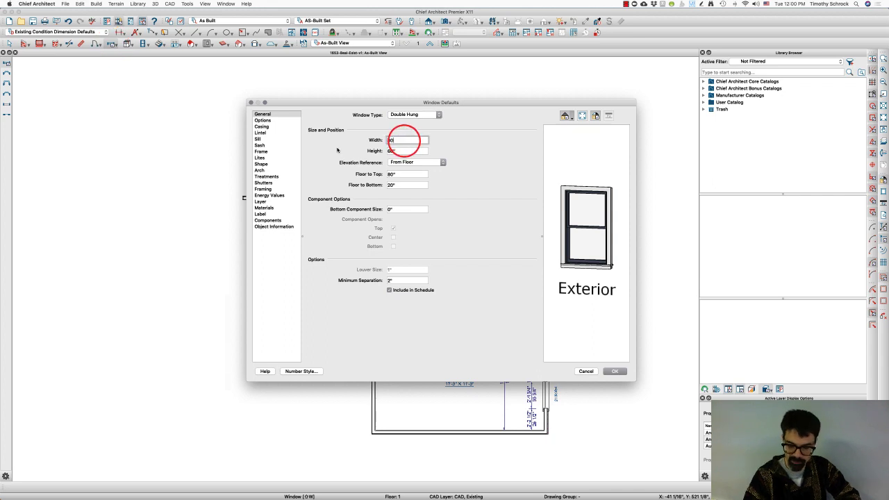
{"action": "key", "text": "Tab"}
{"action": "key", "text": "Tab"}
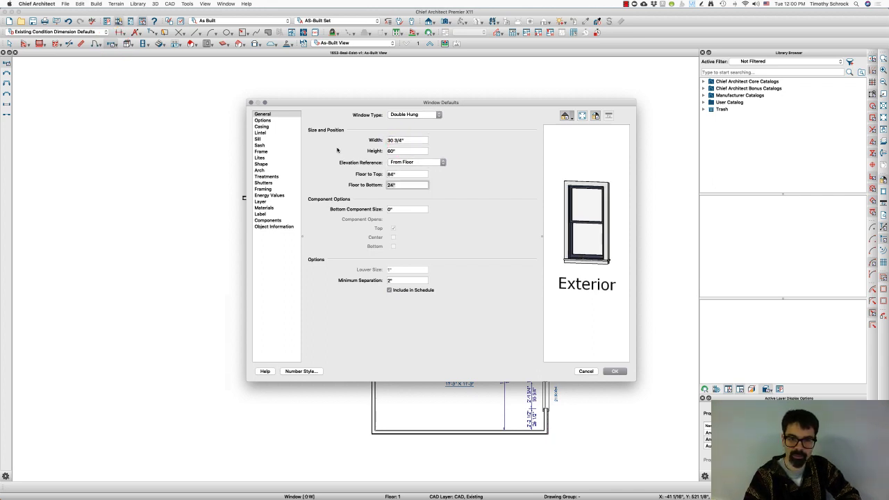
{"action": "key", "text": "Return"}
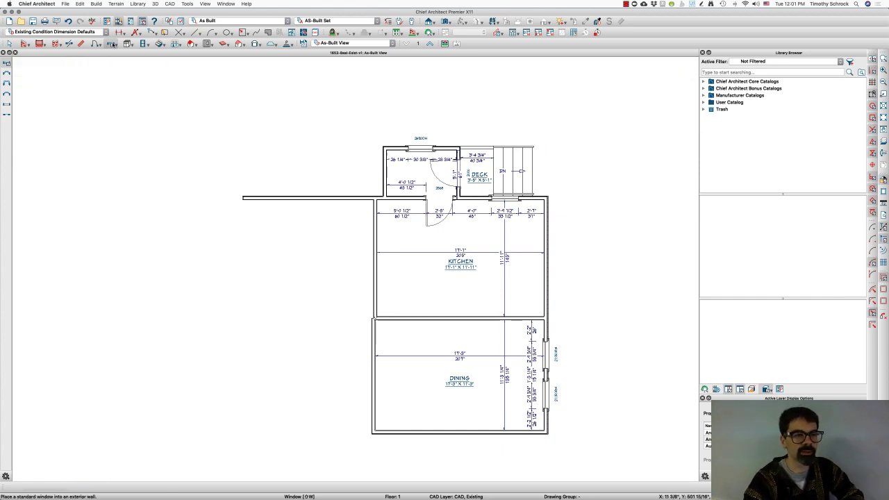
Set the default window's lites to 2 across and 1 vertical, with lites in the top sash only.
{"action": "left_click", "coordinate": [110, 43]}
{"action": "left_click", "coordinate": [110, 43]}
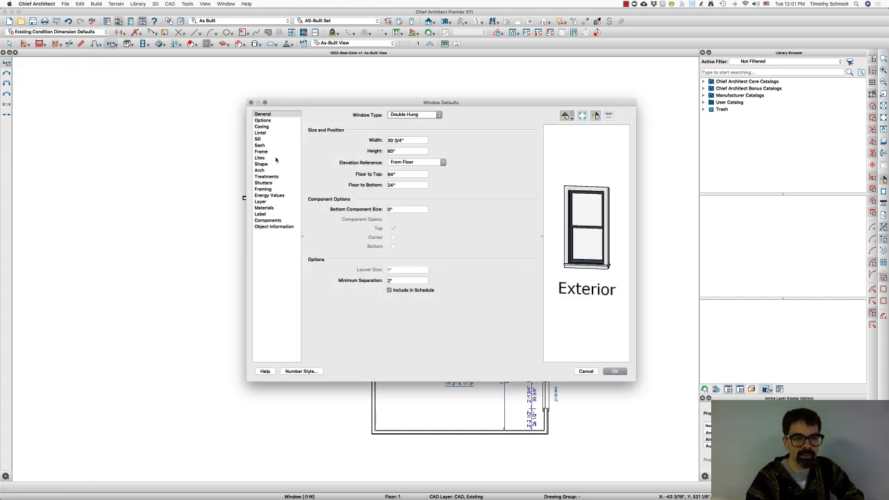
{"action": "left_click", "coordinate": [272, 158]}
{"action": "left_click", "coordinate": [403, 134]}
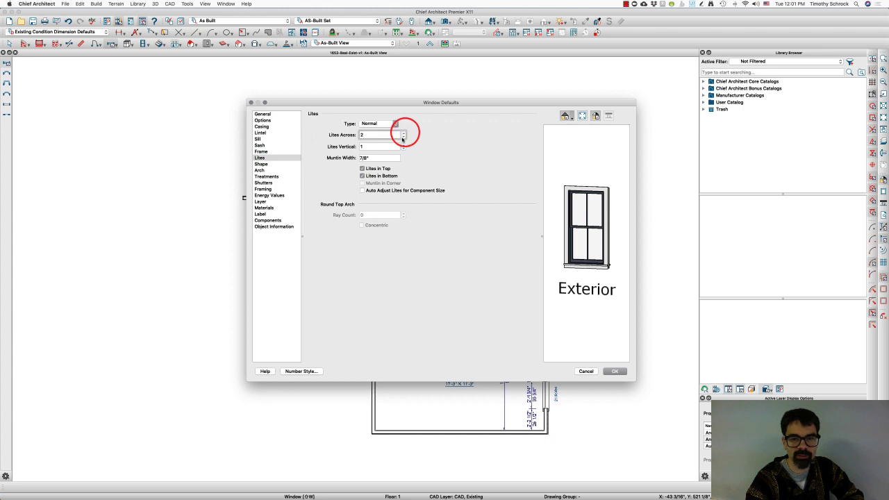
{"action": "left_click", "coordinate": [379, 176]}
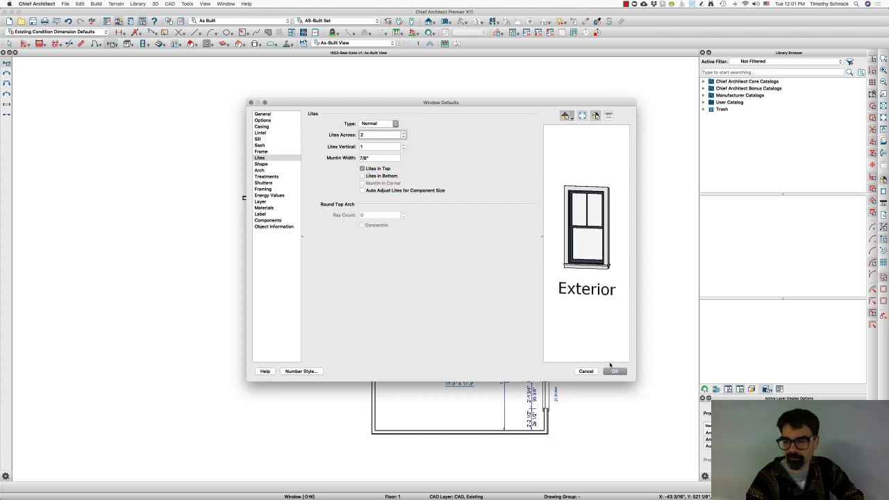
Set the default window's exterior sash material to Use Default and save the window defaults.
{"action": "left_click", "coordinate": [271, 207]}
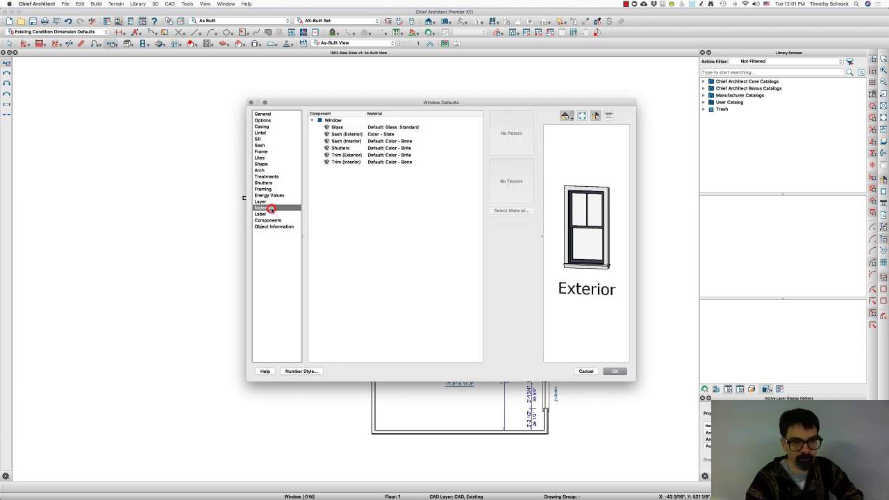
{"action": "left_click", "coordinate": [342, 135]}
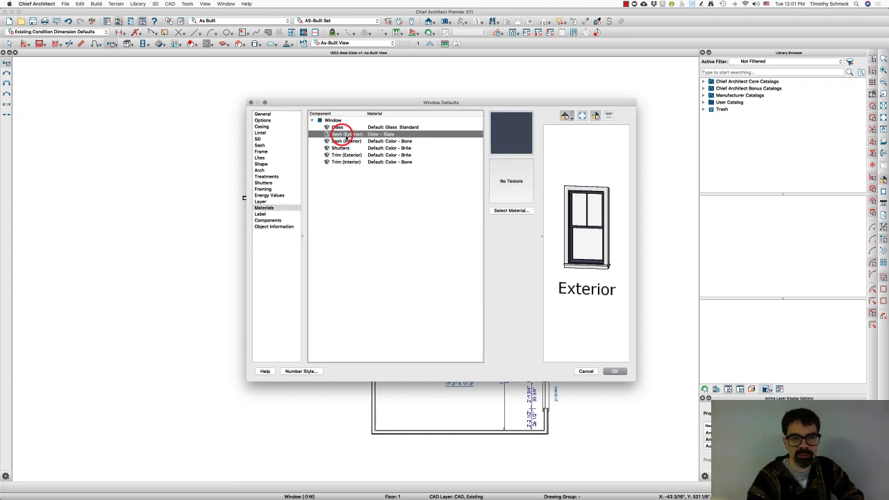
{"action": "left_click", "coordinate": [499, 212]}
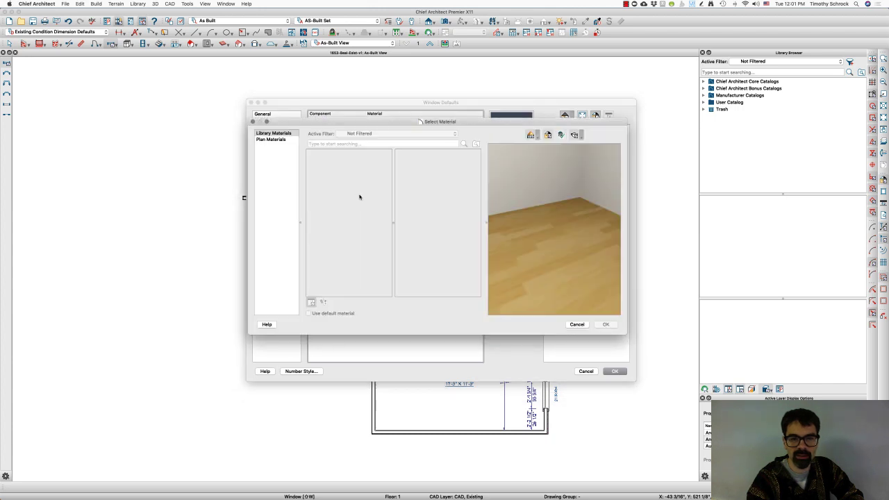
{"action": "left_click", "coordinate": [276, 140]}
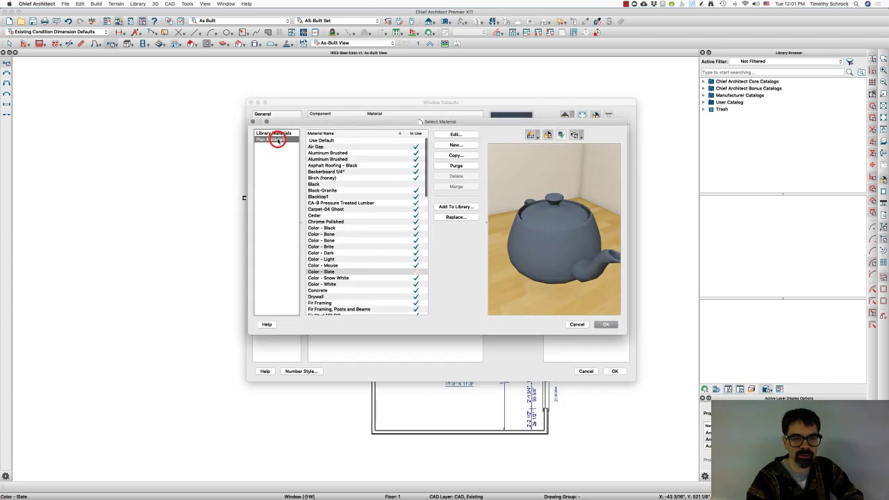
{"action": "left_click", "coordinate": [355, 141]}
{"action": "key", "text": "Return"}
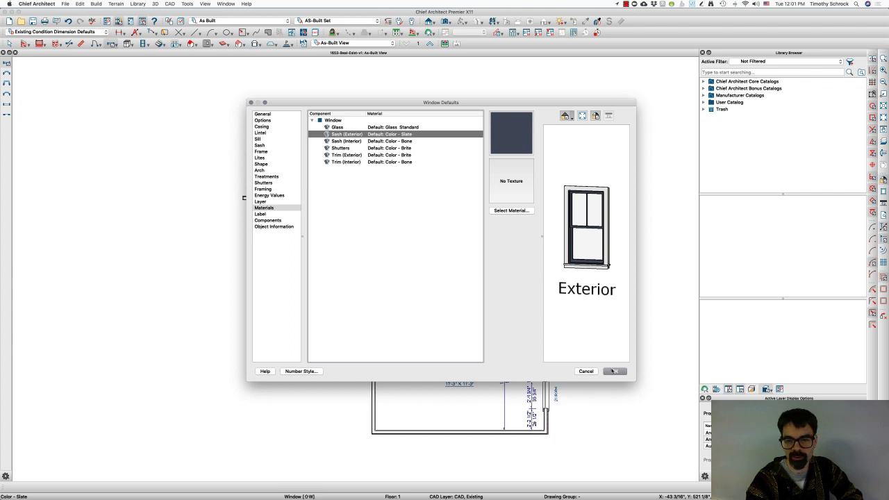
{"action": "left_click", "coordinate": [615, 371]}
Examine which material the plan's material defaults assign to Window Sash.
{"action": "left_click", "coordinate": [406, 19]}
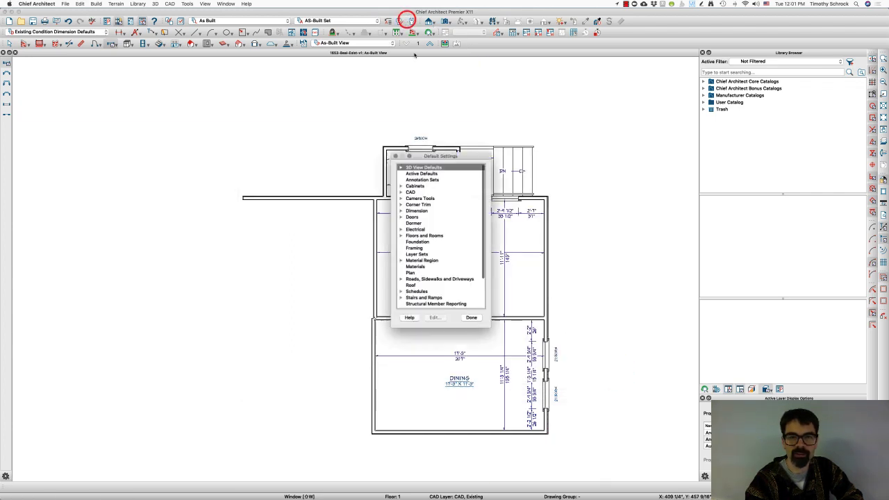
{"action": "double_click", "coordinate": [407, 267]}
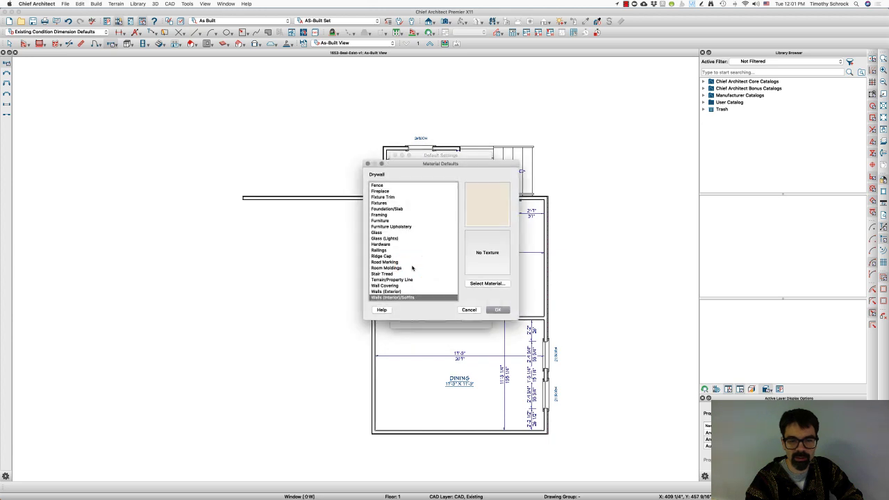
{"action": "scroll", "coordinate": [413, 271], "scroll_direction": "down", "scroll_amount": 1}
{"action": "left_click", "coordinate": [402, 298]}
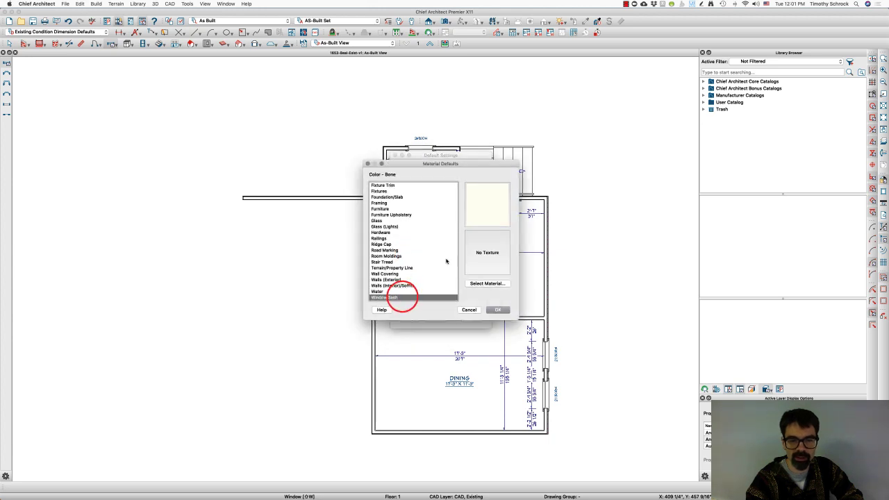
{"action": "left_click", "coordinate": [497, 310]}
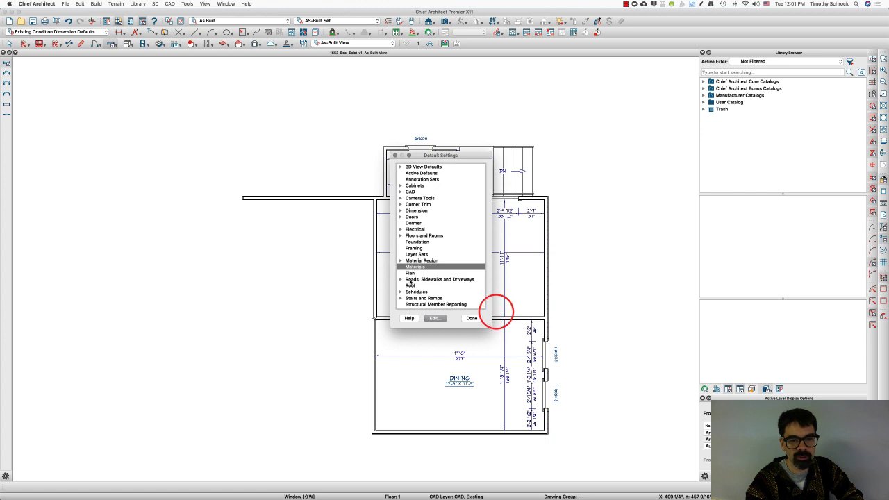
Close the default settings and check the sash and shutter materials in the window defaults.
{"action": "left_click", "coordinate": [471, 318]}
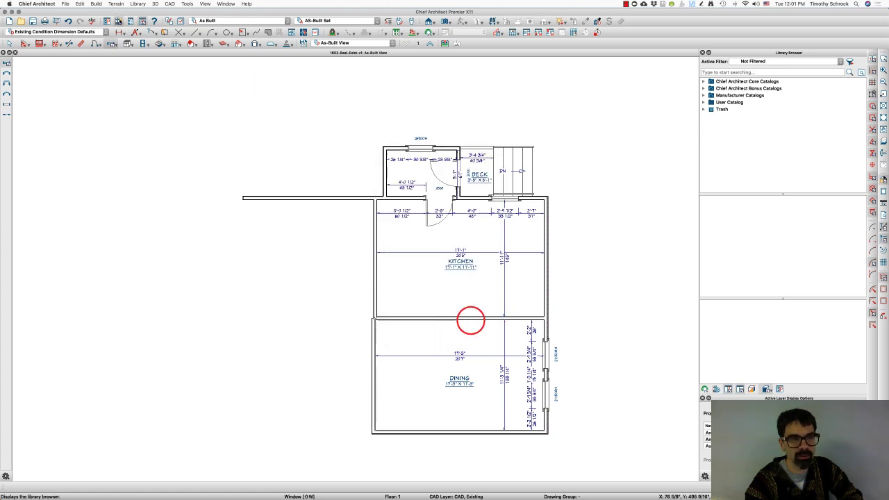
{"action": "left_click", "coordinate": [110, 43]}
{"action": "left_click", "coordinate": [110, 44]}
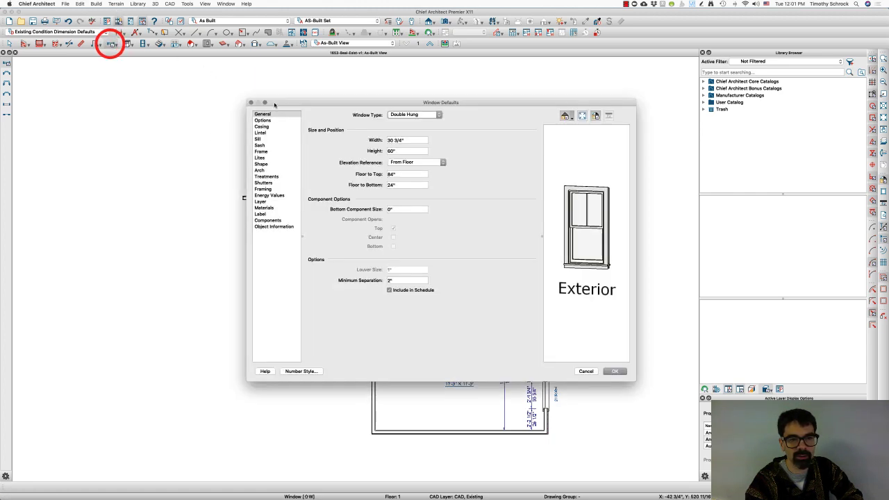
{"action": "left_click", "coordinate": [276, 208]}
{"action": "left_click", "coordinate": [347, 134]}
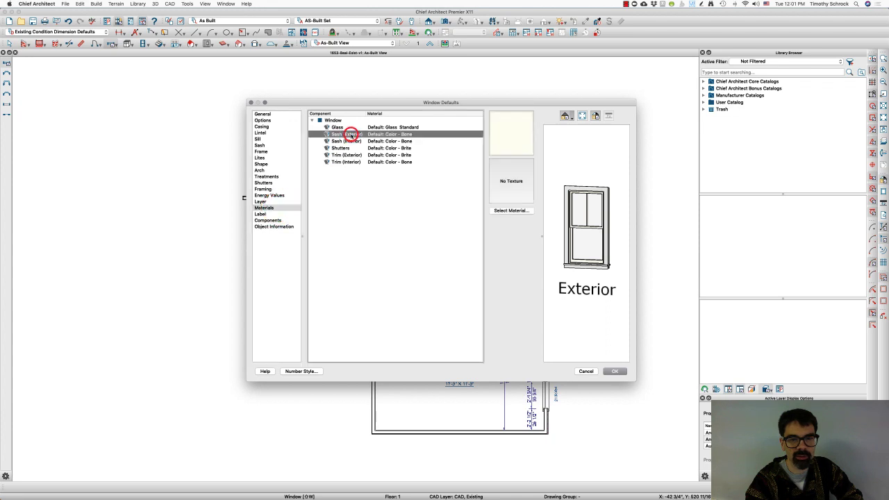
{"action": "left_click", "coordinate": [345, 141]}
{"action": "left_click", "coordinate": [341, 148]}
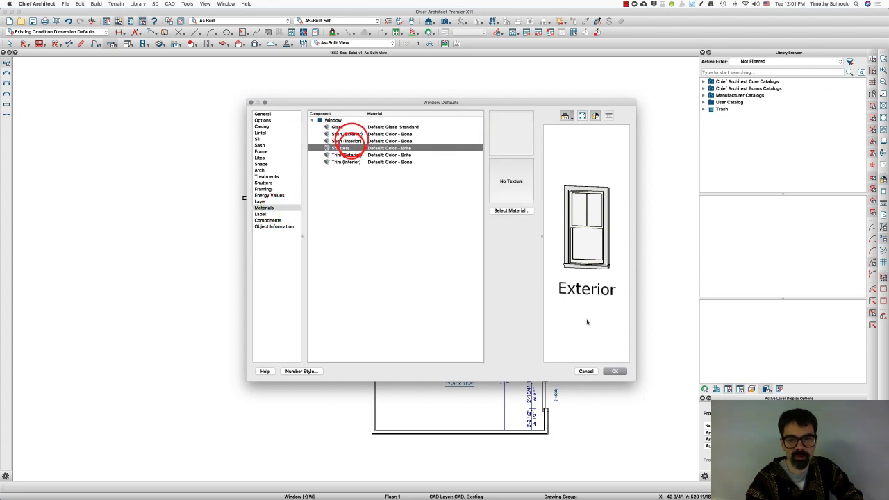
{"action": "left_click", "coordinate": [615, 371]}
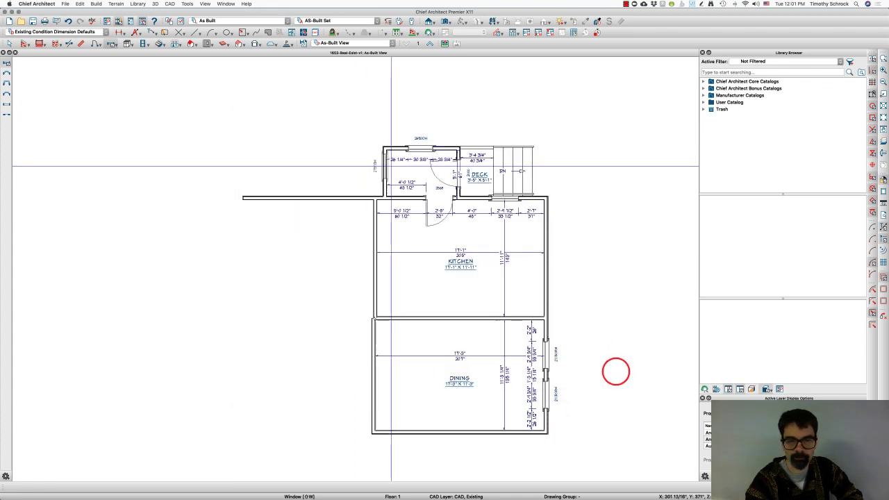
Place two default windows in the kitchen's right exterior wall and set the upper one 10 3/4" from the upper corner, per the field sketch.
{"action": "left_click", "coordinate": [541, 233]}
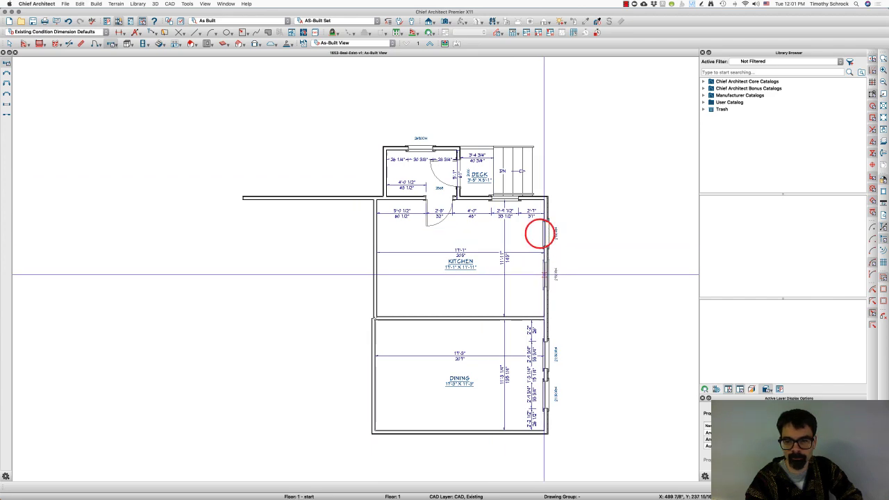
{"action": "left_click", "coordinate": [544, 279]}
{"action": "key", "text": "super+Tab"}
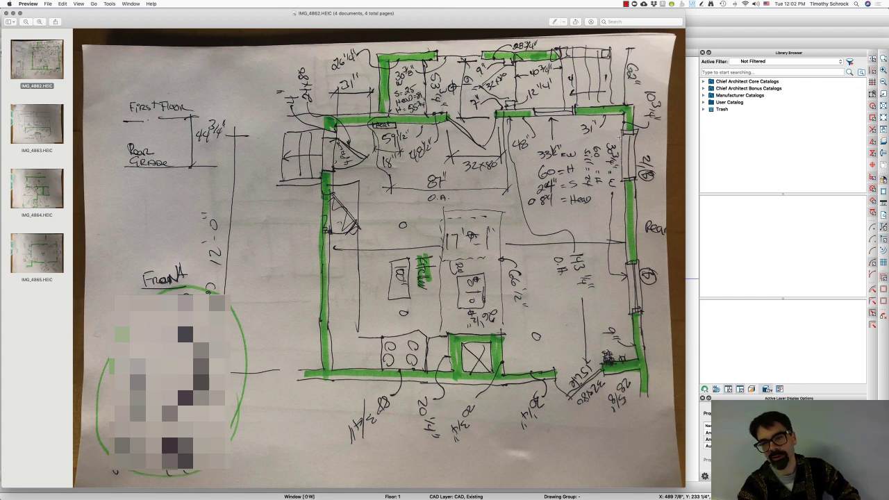
{"action": "key", "text": "super+Tab"}
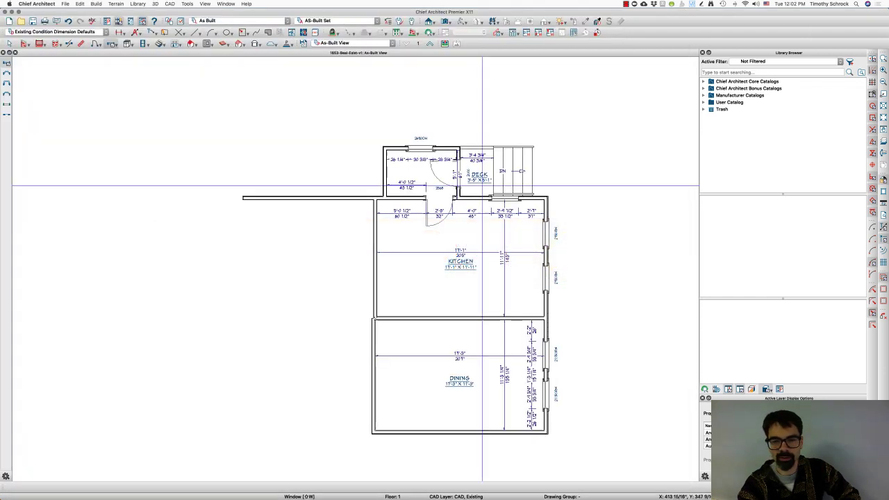
{"action": "left_click", "coordinate": [542, 232]}
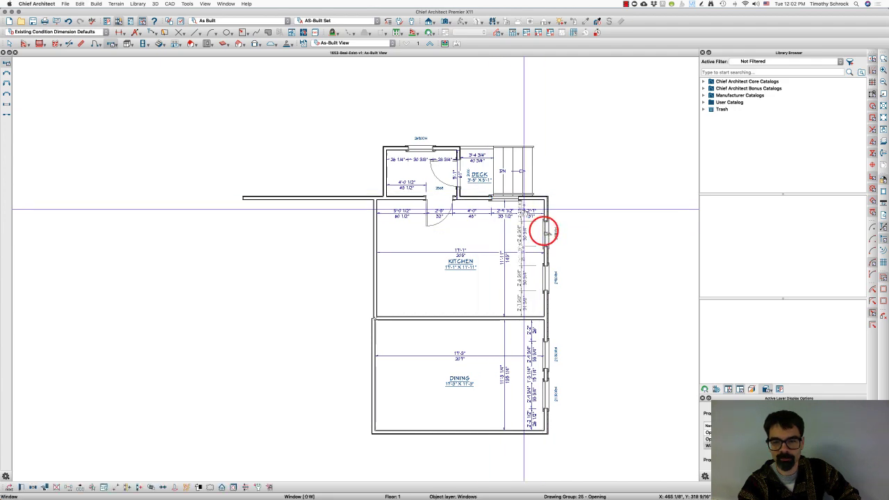
{"action": "left_click", "coordinate": [523, 207]}
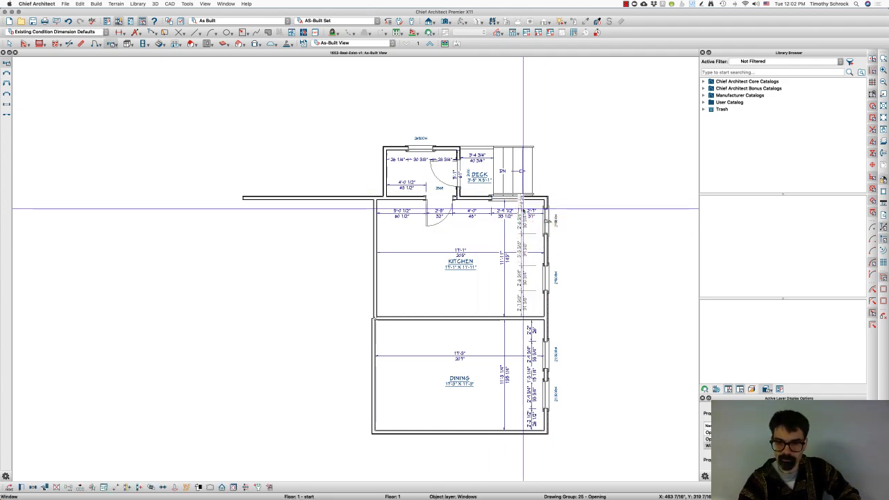
Check the sketch in Preview and set the lower kitchen window 9" from the wall between kitchen and dining.
{"action": "key", "text": "super+Tab"}
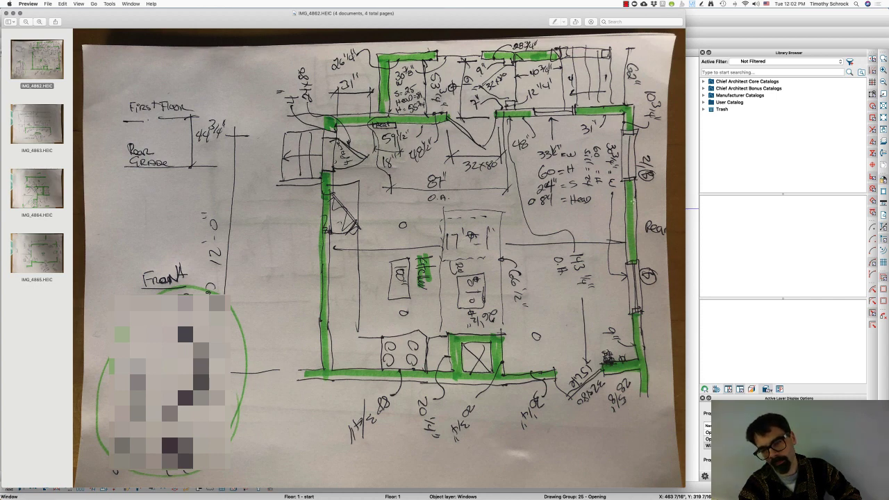
{"action": "key", "text": "super+Tab"}
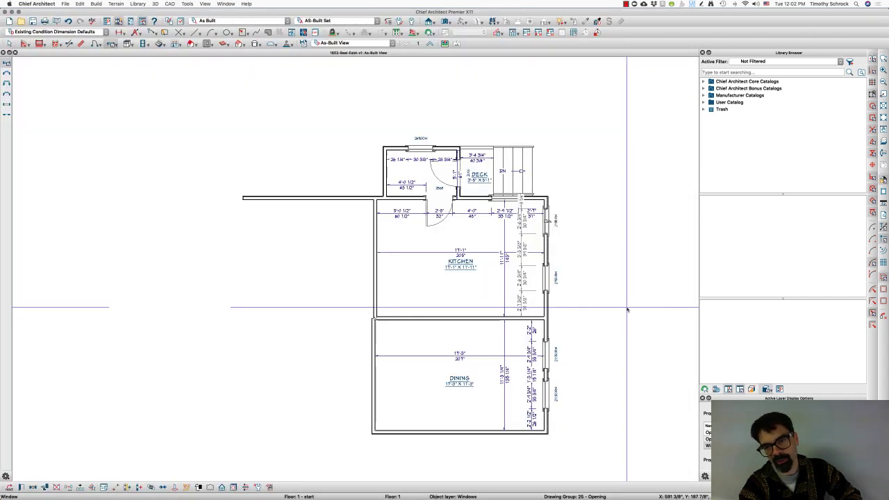
{"action": "left_click", "coordinate": [542, 276]}
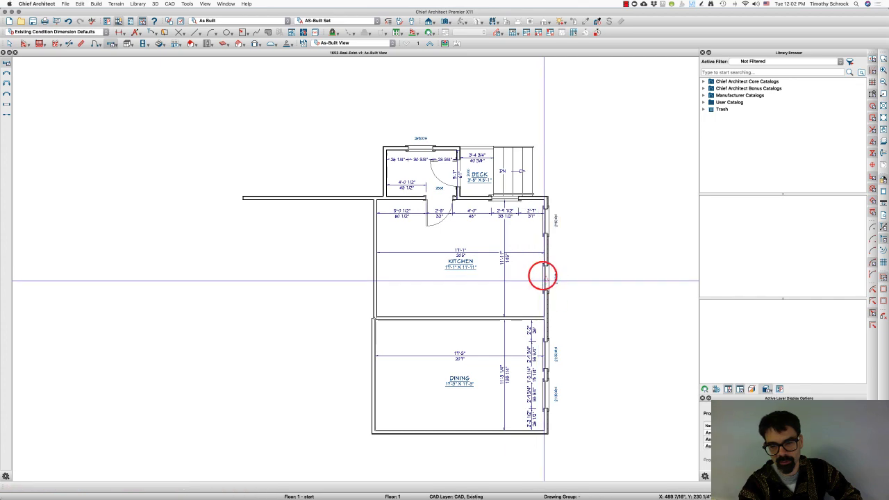
{"action": "left_click", "coordinate": [542, 276]}
{"action": "left_click", "coordinate": [521, 300]}
{"action": "type", "text": "9512563\""}
{"action": "key", "text": "Return"}
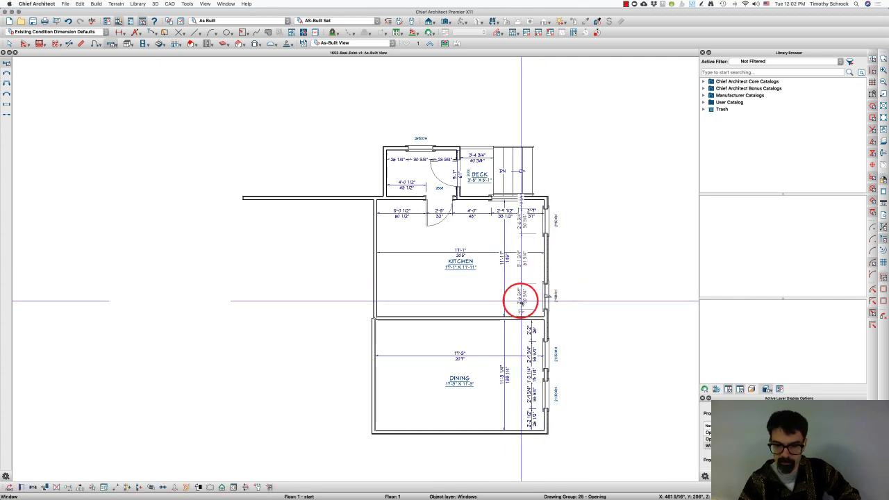
Draw a three-sided interior-wall chase about 22" wide against the kitchen side of the dining wall, as sketched, and remove its duplicate room label.
{"action": "key", "text": "super+Tab"}
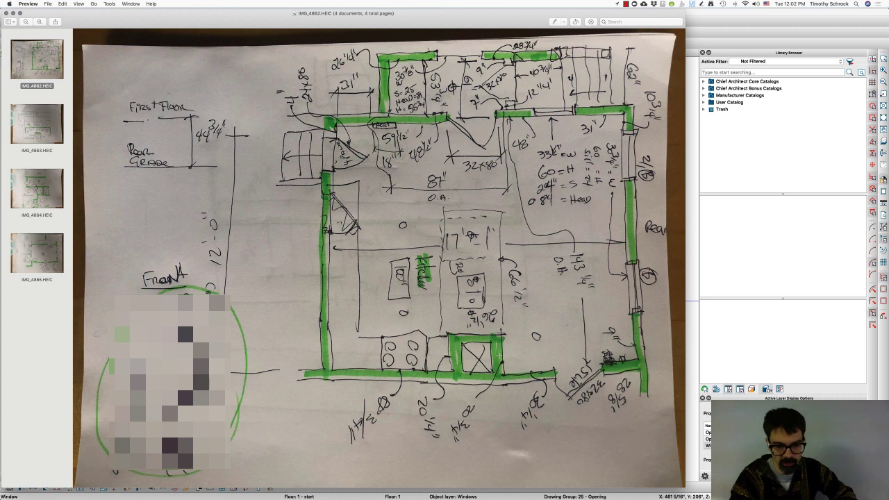
{"action": "key", "text": "super+Tab"}
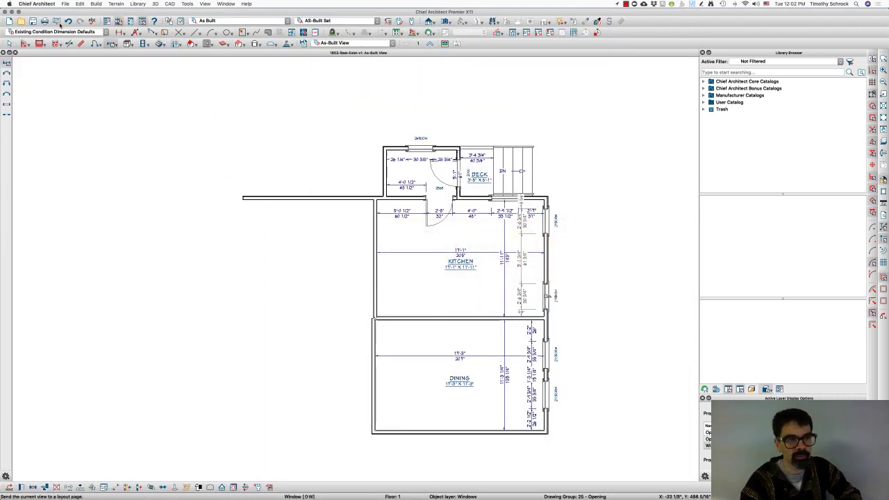
{"action": "left_click", "coordinate": [43, 44]}
{"action": "left_click", "coordinate": [40, 40]}
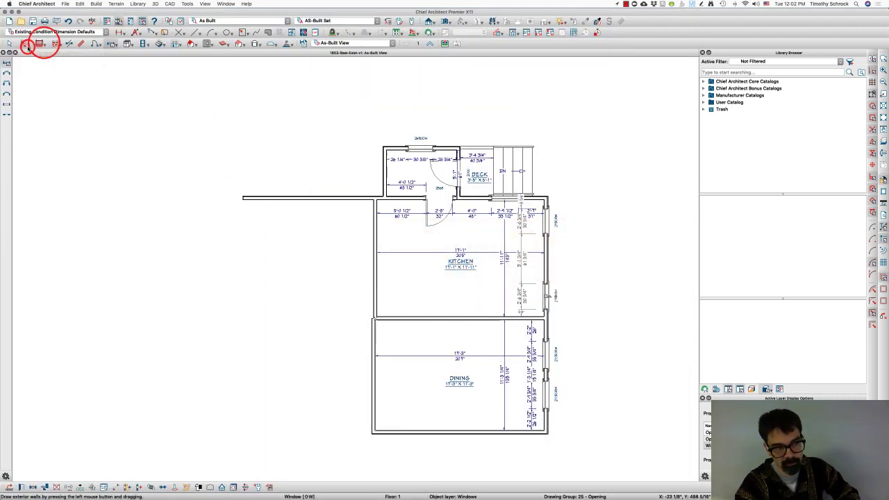
{"action": "left_click", "coordinate": [26, 44]}
{"action": "left_click", "coordinate": [33, 59]}
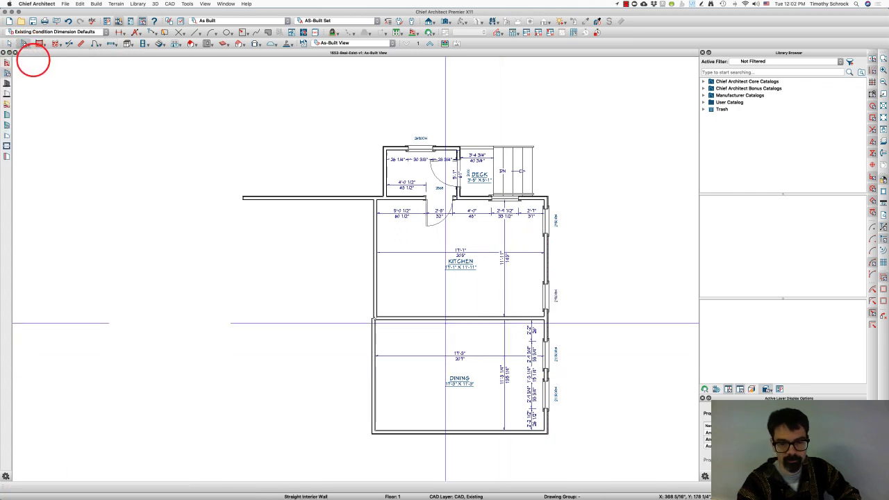
{"action": "mouse_move", "coordinate": [438, 316]}
{"action": "left_mouse_down"}
{"action": "mouse_move", "coordinate": [452, 298]}
{"action": "mouse_move", "coordinate": [455, 314]}
{"action": "left_mouse_up"}
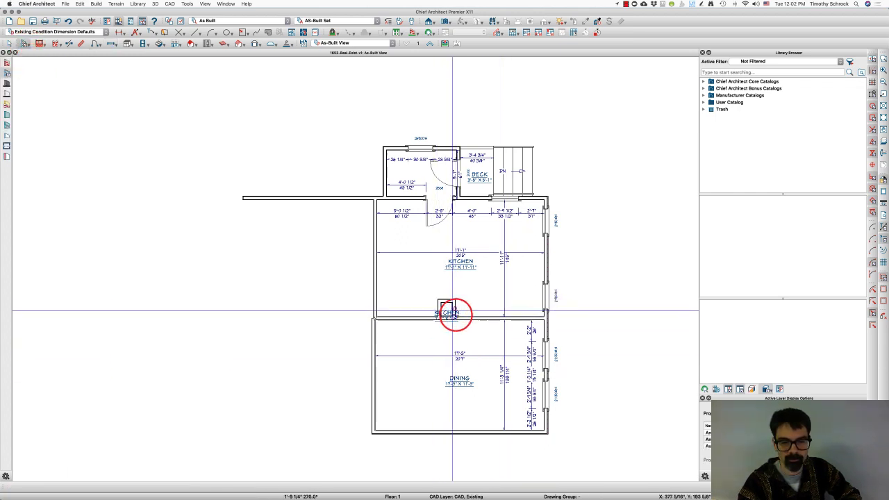
{"action": "key", "text": "space"}
{"action": "left_click", "coordinate": [446, 312]}
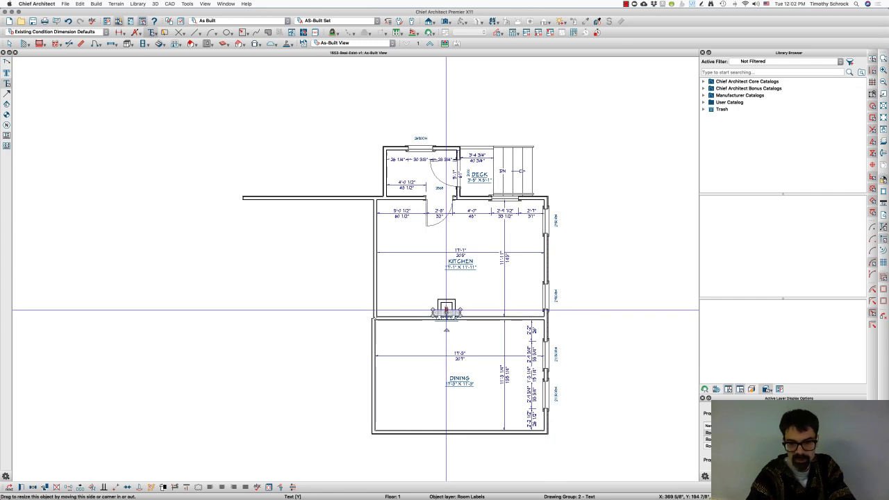
Dimension across the kitchen from the left wall's inner face to both sides of the chase and on to the right wall.
{"action": "left_click", "coordinate": [119, 32]}
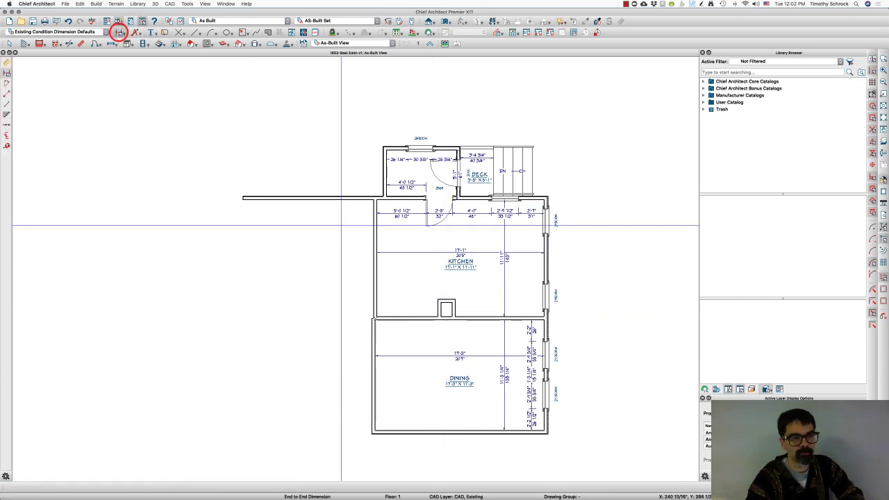
{"action": "left_click", "coordinate": [378, 299]}
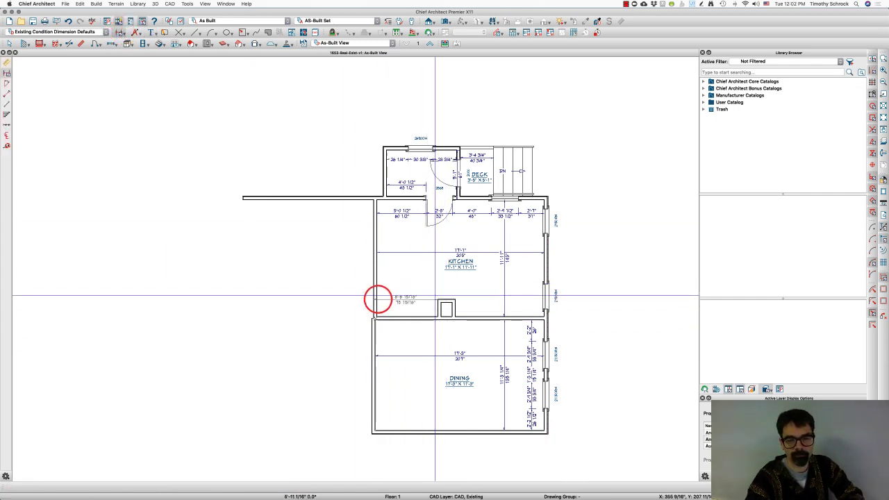
{"action": "left_click", "coordinate": [424, 298]}
{"action": "scroll", "coordinate": [410, 297], "scroll_direction": "up", "scroll_amount": 3}
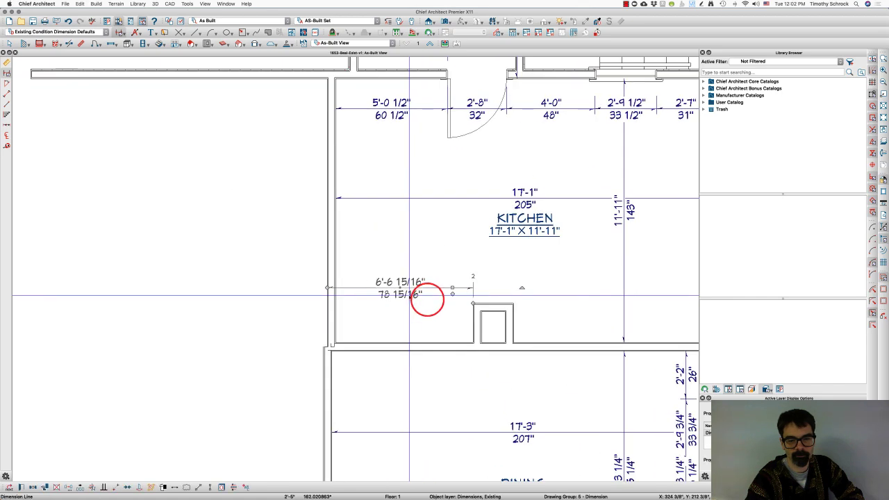
{"action": "scroll", "coordinate": [410, 296], "scroll_direction": "up", "scroll_amount": 3}
{"action": "left_click_drag", "start_coordinate": [299, 286], "coordinate": [310, 286]}
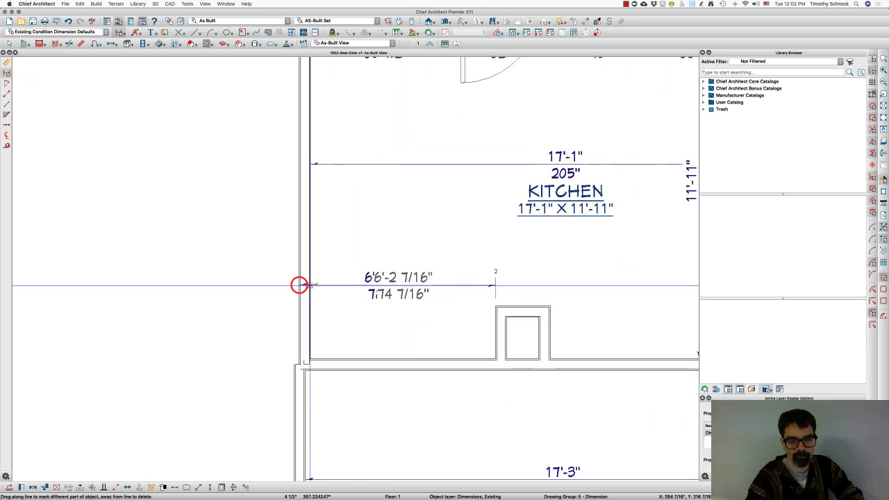
{"action": "left_click", "coordinate": [463, 285]}
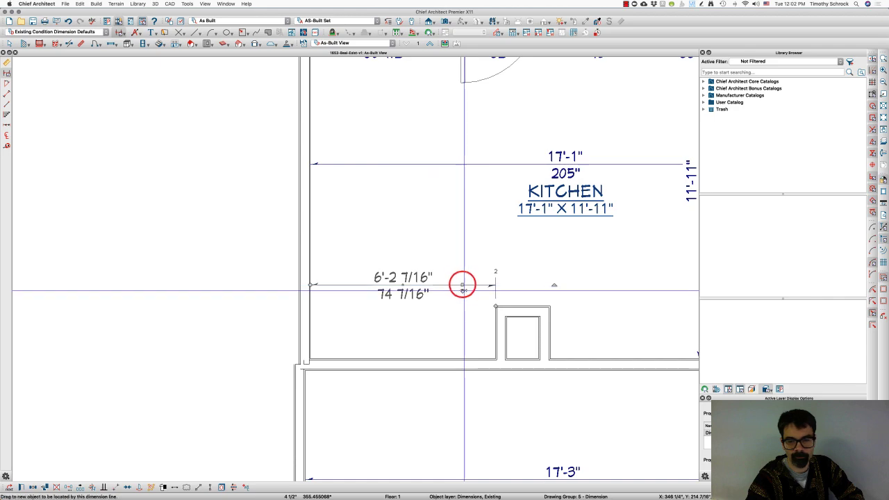
{"action": "left_click_drag", "start_coordinate": [463, 290], "coordinate": [552, 306]}
{"action": "scroll", "coordinate": [406, 289], "scroll_direction": "down", "scroll_amount": 3}
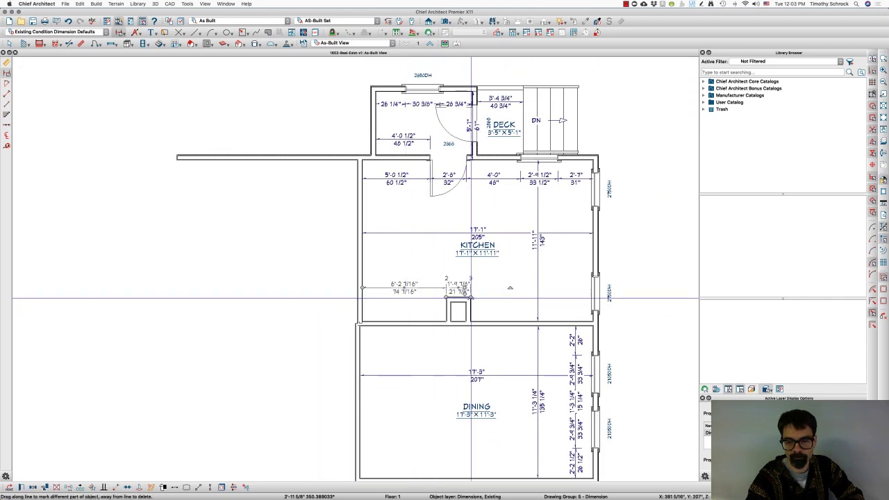
{"action": "left_click_drag", "start_coordinate": [463, 292], "coordinate": [596, 289]}
{"action": "key", "text": "Escape"}
Move all three chase walls together so the chase sits 88 3/4" from the kitchen's left wall.
{"action": "scroll", "coordinate": [450, 310], "scroll_direction": "down", "scroll_amount": 1}
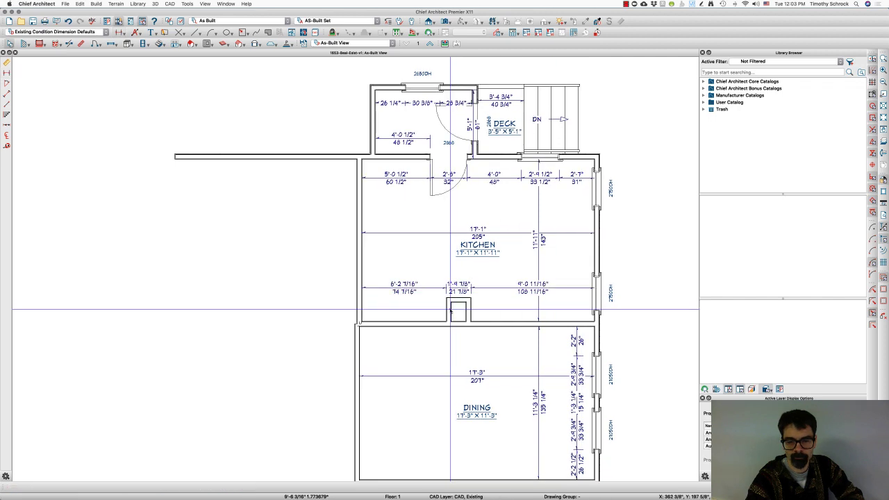
{"action": "left_click", "coordinate": [448, 307]}
{"action": "scroll", "coordinate": [458, 302], "scroll_direction": "up", "scroll_amount": 1}
{"action": "left_click", "coordinate": [460, 302], "text": "shift"}
{"action": "left_click", "coordinate": [468, 309], "text": "shift"}
{"action": "left_click", "coordinate": [404, 290]}
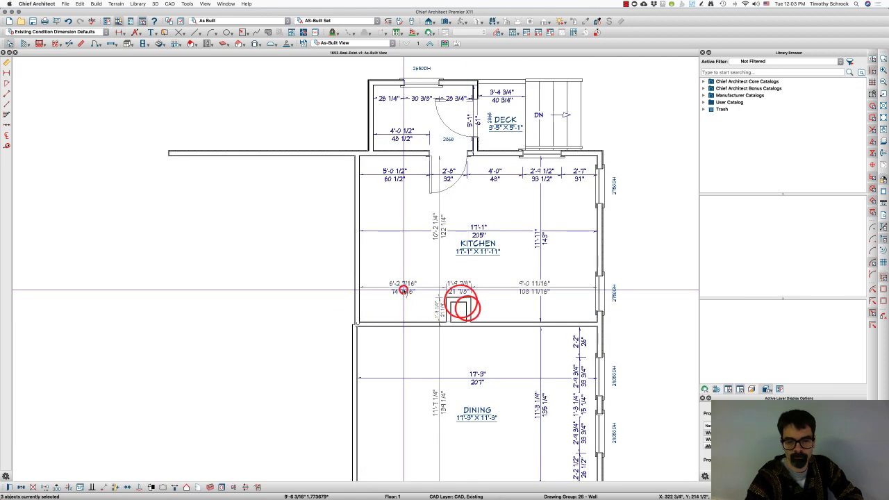
{"action": "type", "text": "88 3/4"}
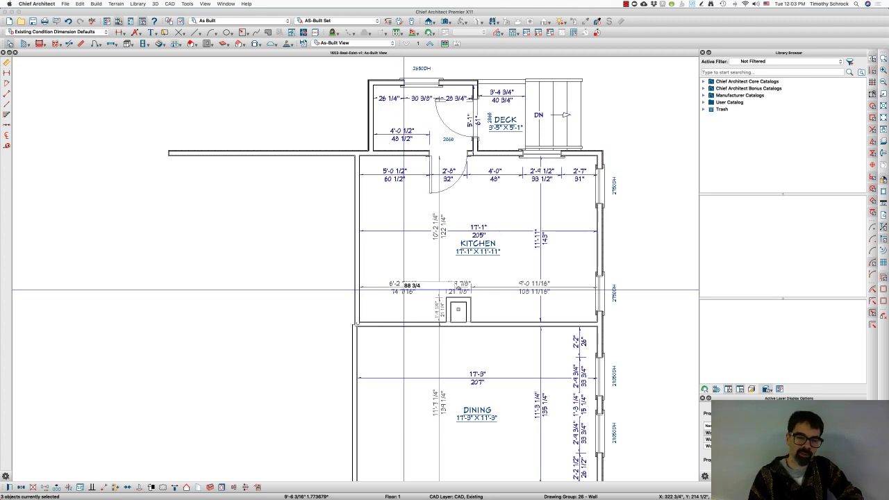
{"action": "key", "text": "Return"}
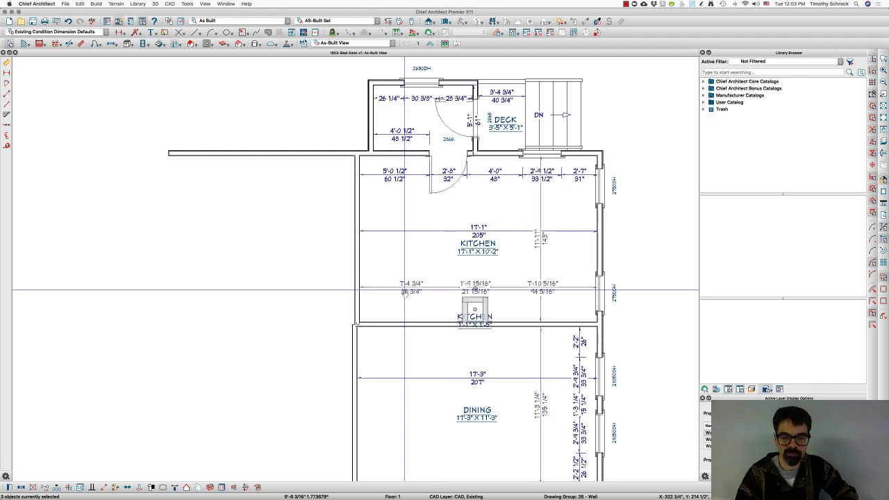
Check the chase size on the sketch in Preview and move its right wall to make it 26.5" wide.
{"action": "key", "text": "super+Tab"}
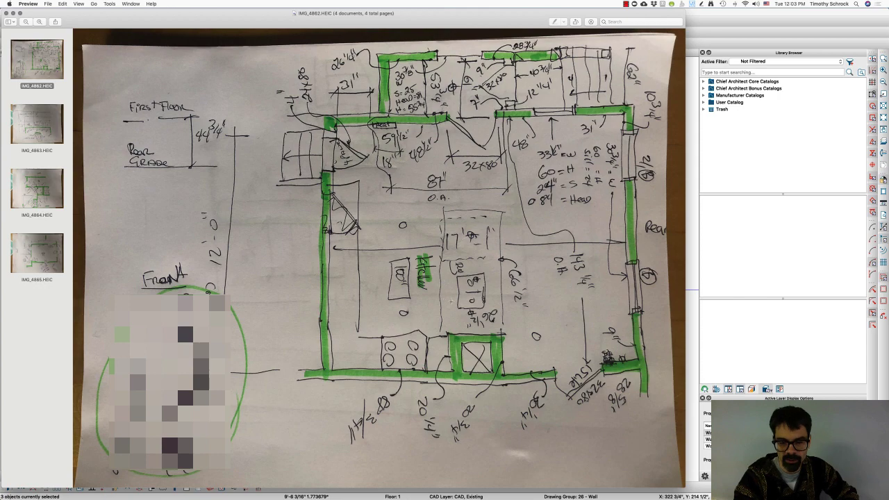
{"action": "key", "text": "super+Tab"}
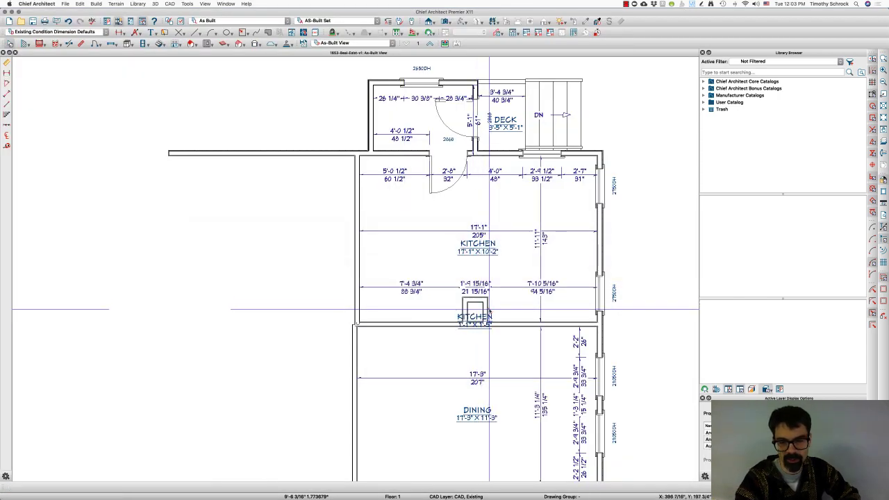
{"action": "left_click", "coordinate": [487, 309]}
{"action": "left_click", "coordinate": [471, 280]}
{"action": "type", "text": "26.5"}
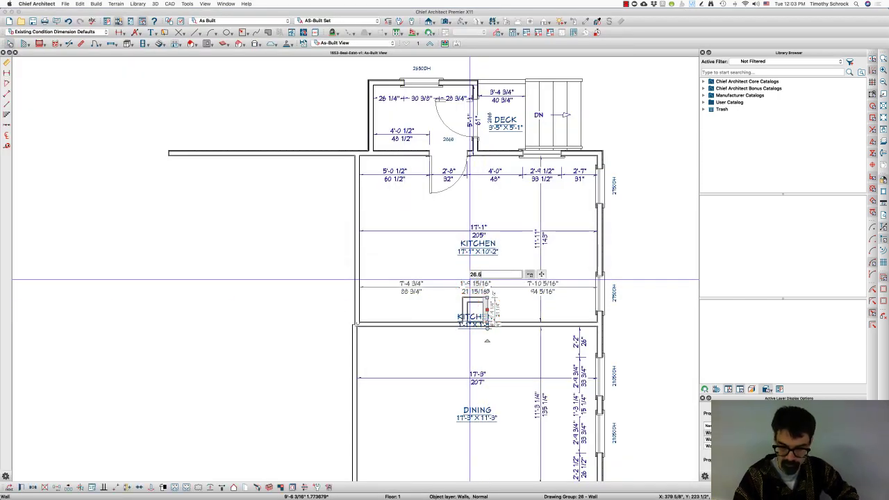
{"action": "key", "text": "Return"}
Turn off the duplicate Kitchen room label inside the chase.
{"action": "scroll", "coordinate": [477, 311], "scroll_direction": "up", "scroll_amount": 3}
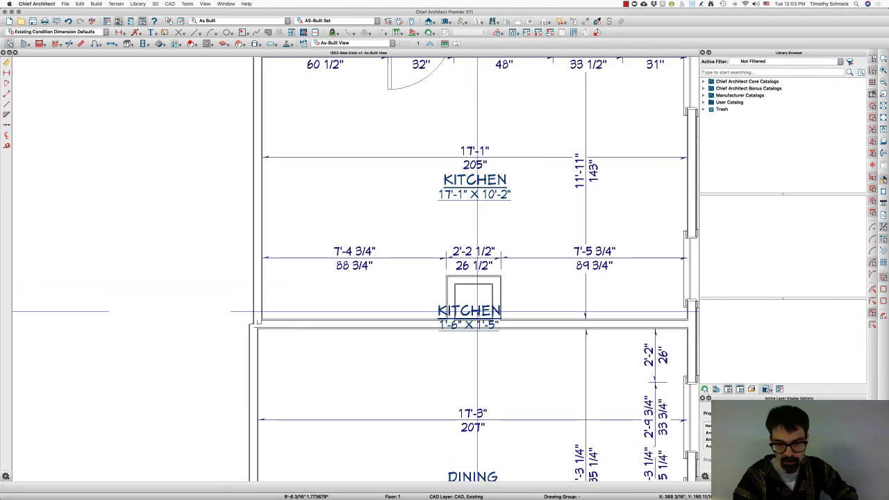
{"action": "left_click", "coordinate": [472, 295]}
{"action": "double_click", "coordinate": [473, 295]}
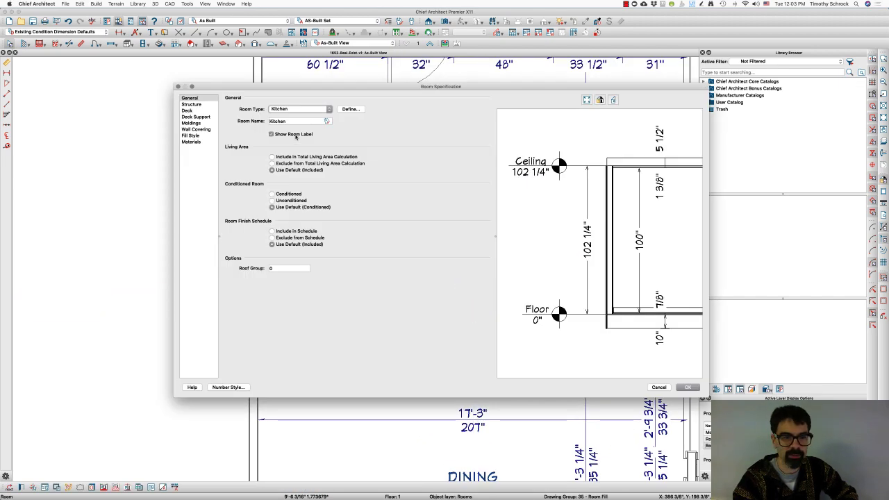
{"action": "key", "text": "Return"}
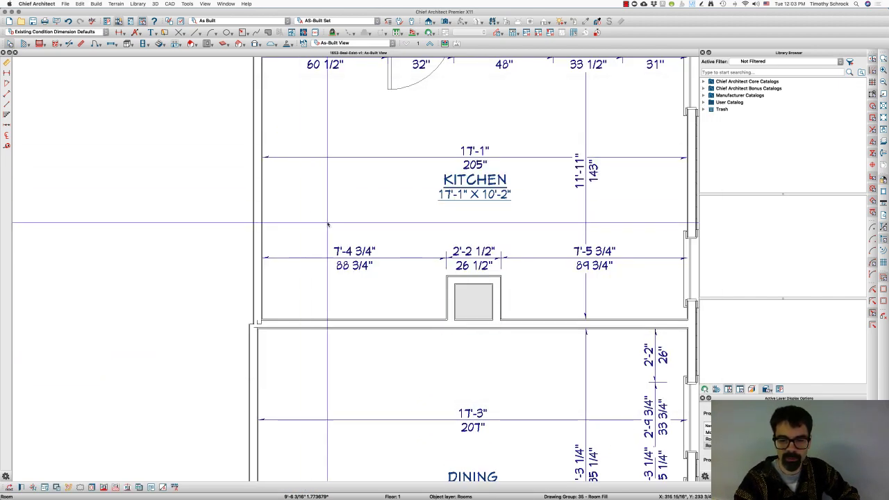
Check the kitchen sketch in Preview and place a hinged door in the kitchen–dining wall right of the chase, hinged on its right side.
{"action": "scroll", "coordinate": [321, 265], "scroll_direction": "down", "scroll_amount": 2}
{"action": "scroll", "coordinate": [321, 266], "scroll_direction": "down", "scroll_amount": 1}
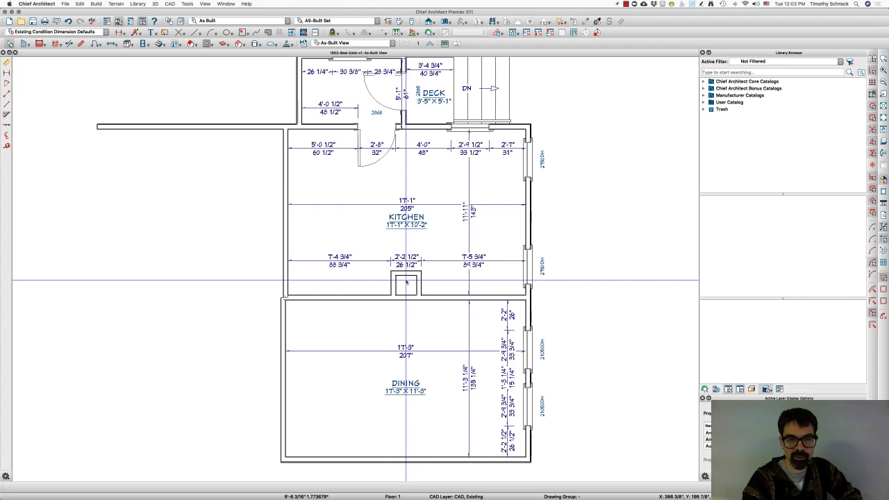
{"action": "key", "text": "super+Tab"}
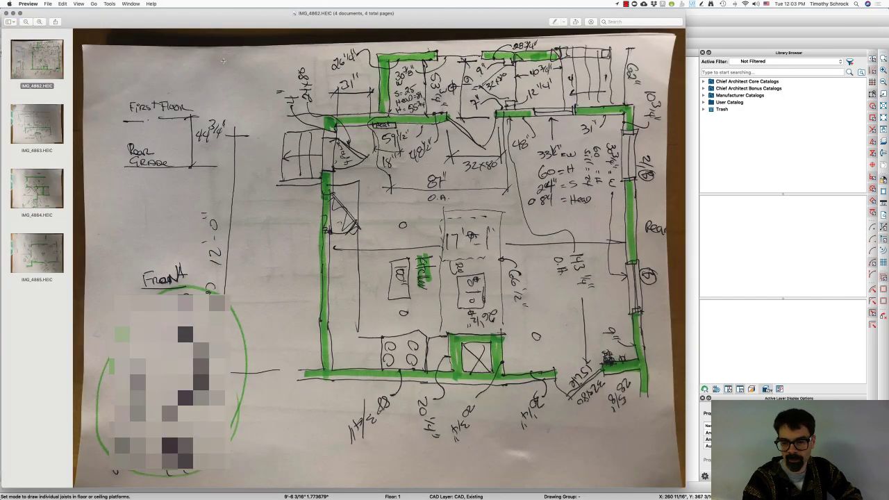
{"action": "key", "text": "super+Tab"}
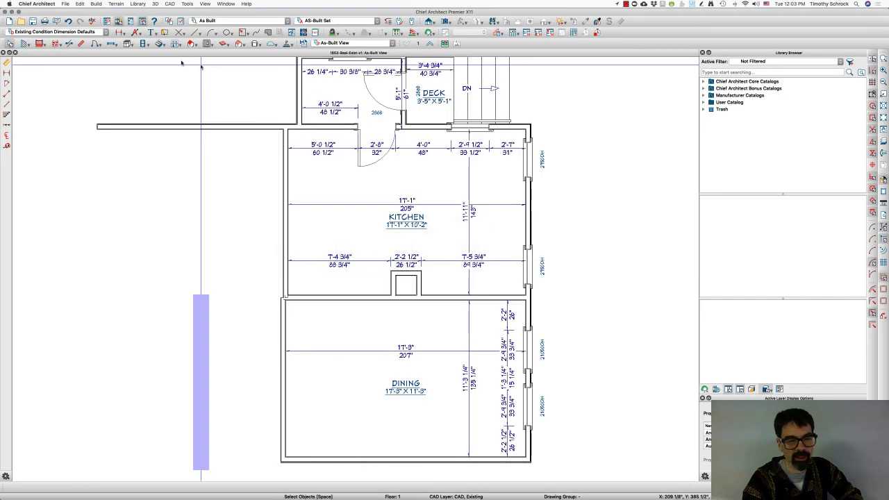
{"action": "left_click", "coordinate": [96, 43]}
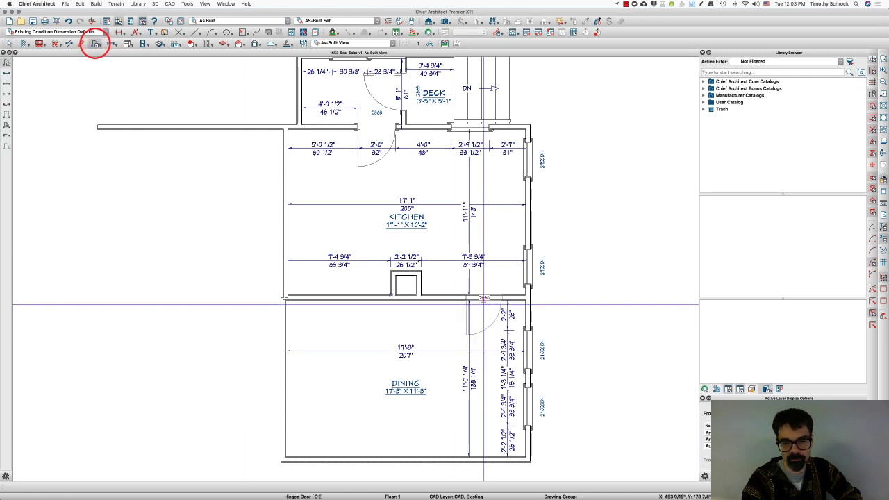
{"action": "left_click", "coordinate": [484, 299]}
{"action": "scroll", "coordinate": [240, 476], "scroll_direction": "up", "scroll_amount": 3}
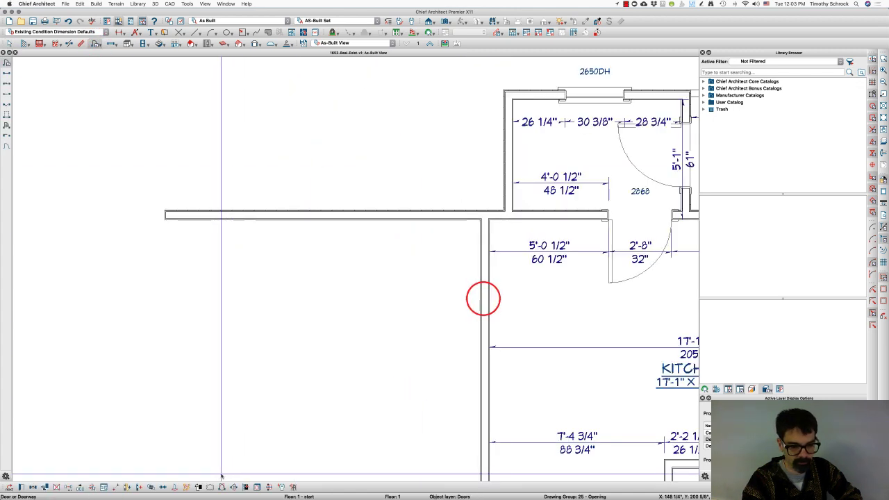
{"action": "left_click", "coordinate": [221, 488]}
{"action": "key", "text": "F6"}
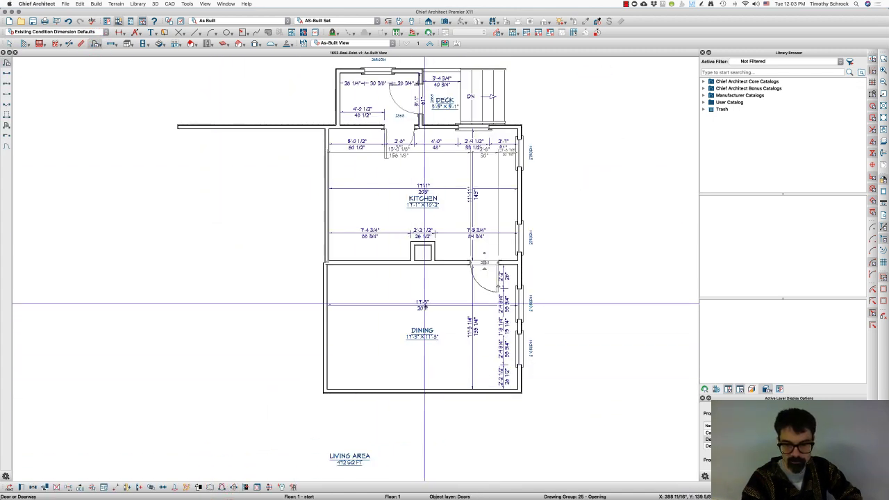
Check the door location on the sketch in Preview and position the door 28 5/8" from the kitchen's right wall.
{"action": "key", "text": "z"}
{"action": "left_click_drag", "start_coordinate": [394, 321], "coordinate": [524, 231]}
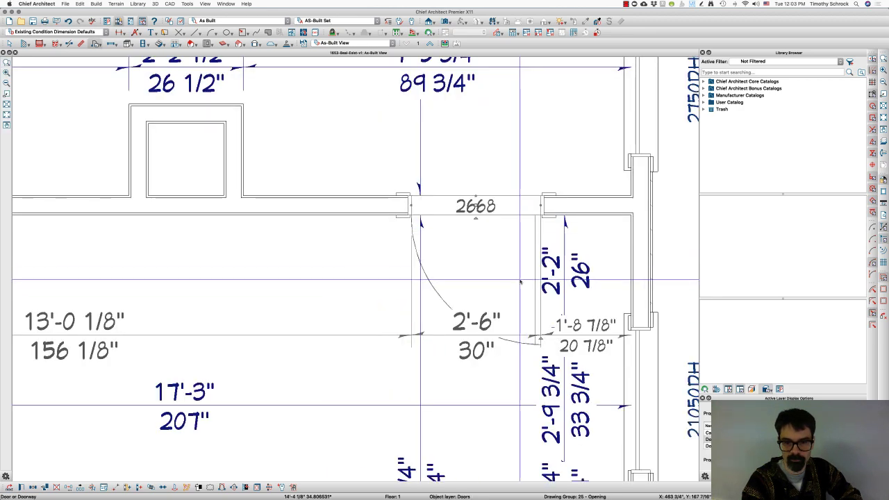
{"action": "key", "text": "super+Tab"}
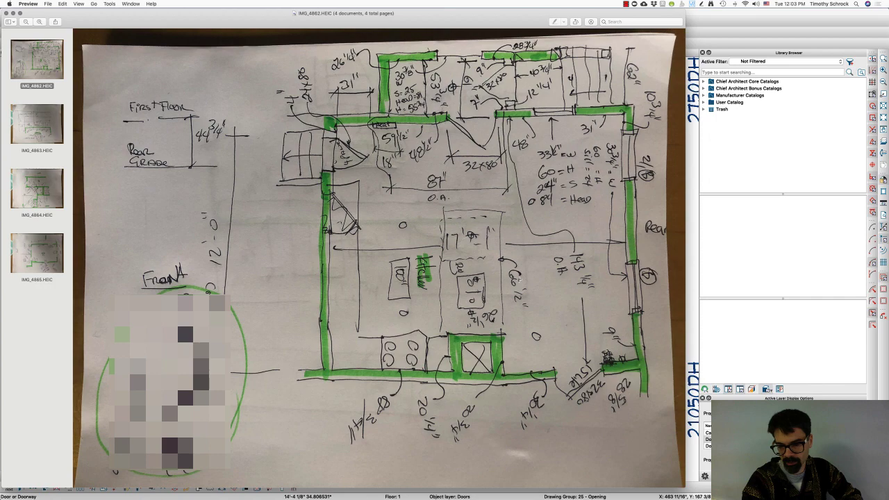
{"action": "key", "text": "super+Tab"}
{"action": "left_click", "coordinate": [451, 199]}
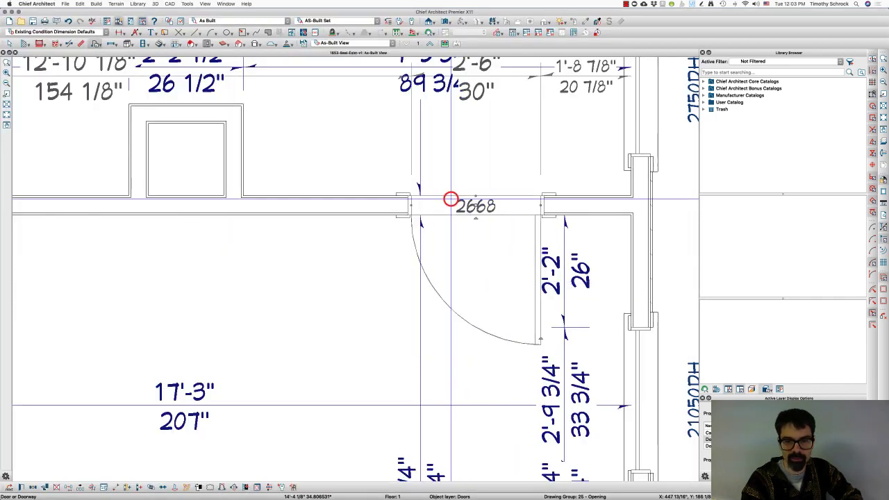
{"action": "scroll", "coordinate": [451, 199], "scroll_direction": "down", "scroll_amount": 3}
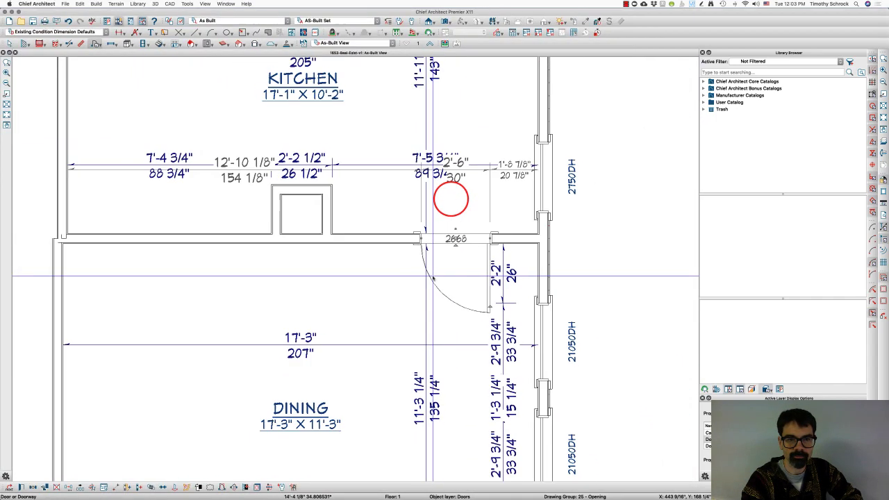
{"action": "left_click", "coordinate": [509, 171]}
{"action": "type", "text": "28"}
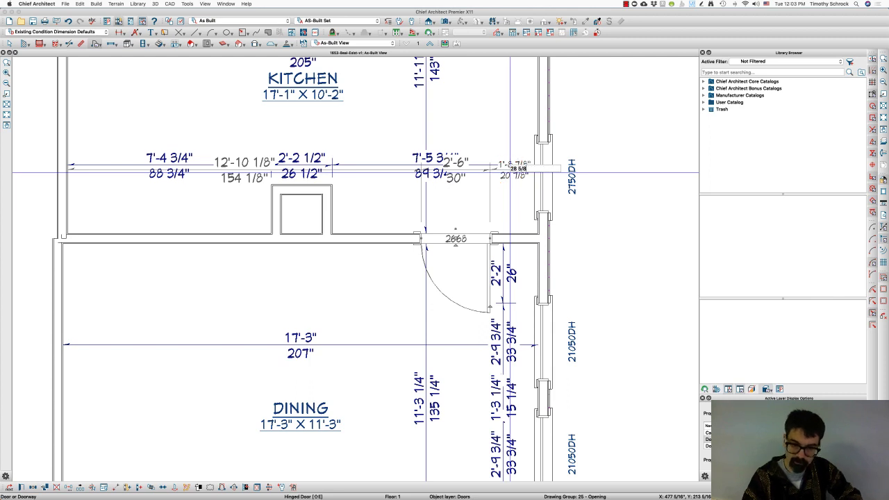
{"action": "type", "text": " 5/8"}
{"action": "key", "text": "Return"}
{"action": "key", "text": "Escape"}
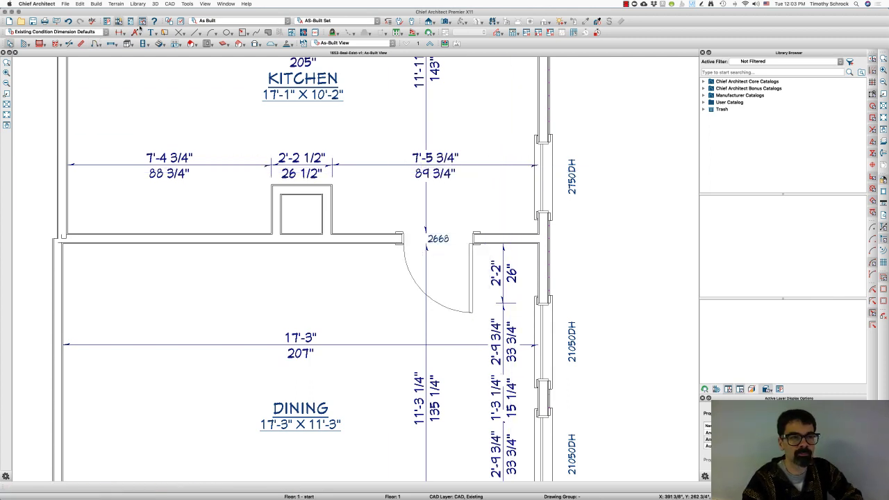
Dimension along the kitchen side from the chase's right face to both sides of the door and on to the right wall.
{"action": "left_click", "coordinate": [119, 34]}
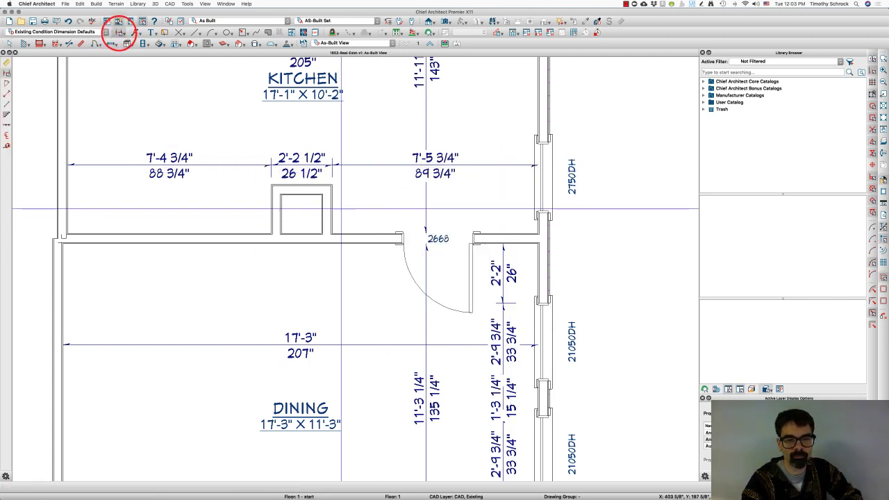
{"action": "left_click_drag", "start_coordinate": [333, 208], "coordinate": [402, 212]}
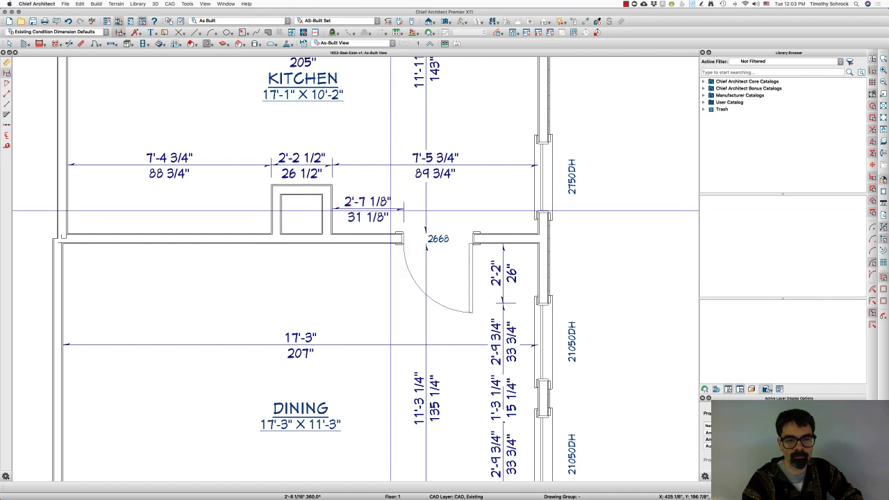
{"action": "left_click", "coordinate": [387, 208]}
{"action": "left_click_drag", "start_coordinate": [385, 216], "coordinate": [534, 227]}
{"action": "key", "text": "Escape"}
{"action": "scroll", "coordinate": [358, 217], "scroll_direction": "up", "scroll_amount": 3}
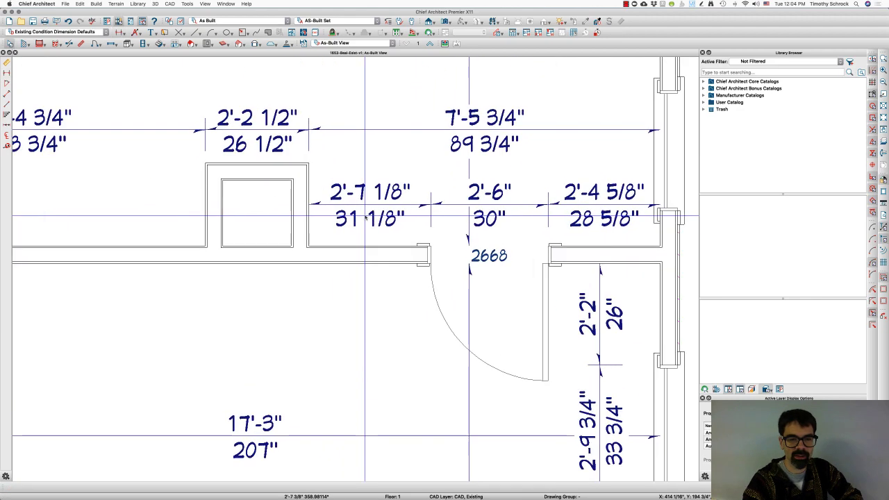
{"action": "scroll", "coordinate": [344, 219], "scroll_direction": "down", "scroll_amount": 3}
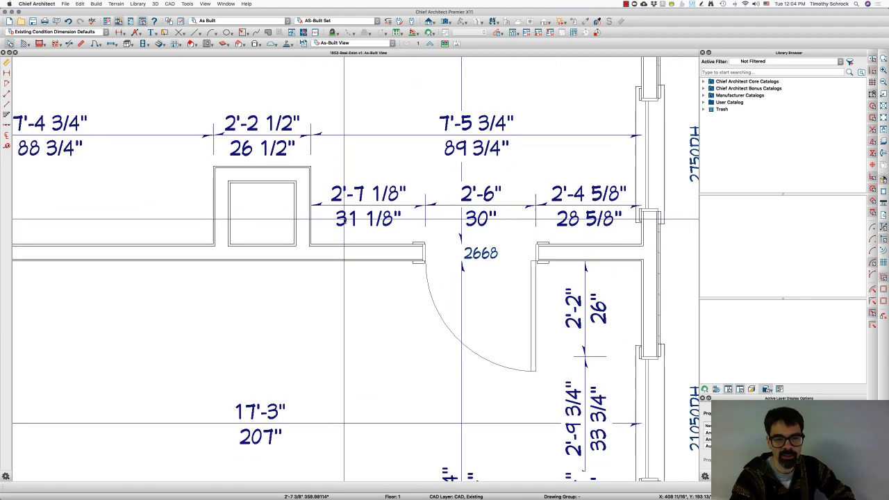
Recheck the sketch in Preview and change the kitchen–dining door's style to Glass Panel.
{"action": "key", "text": "super+Tab"}
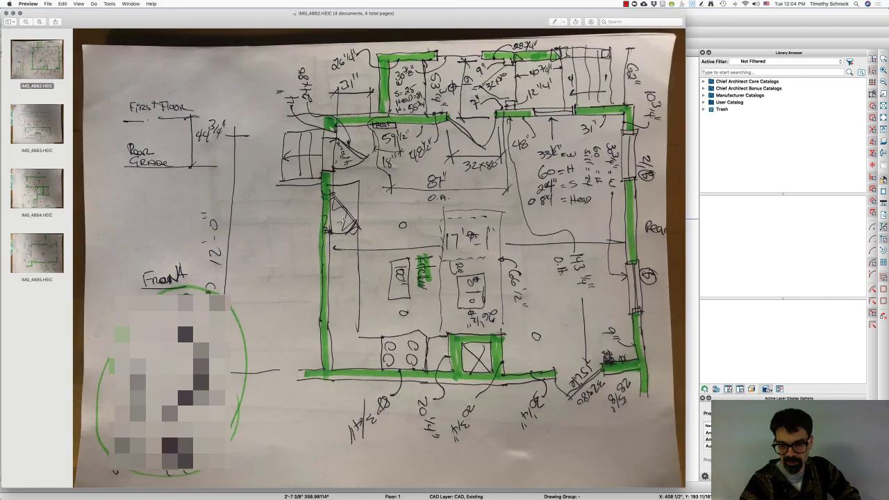
{"action": "key", "text": "super+Tab"}
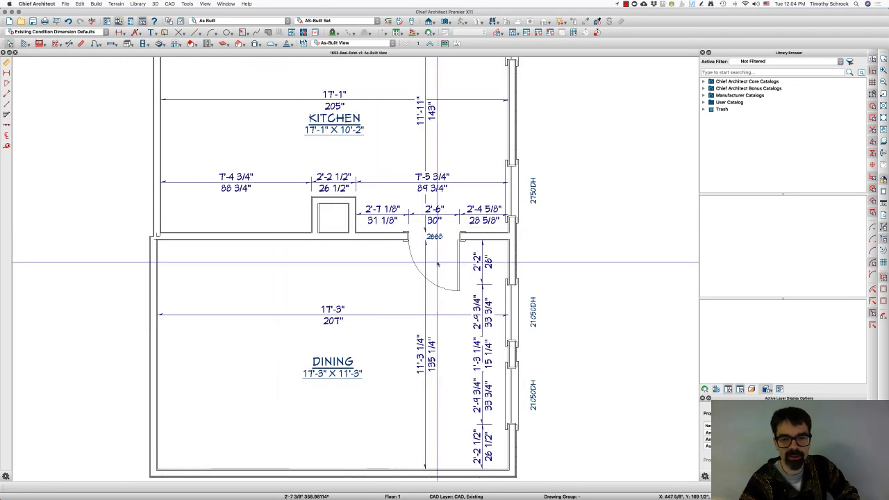
{"action": "scroll", "coordinate": [444, 266], "scroll_direction": "down", "scroll_amount": 2}
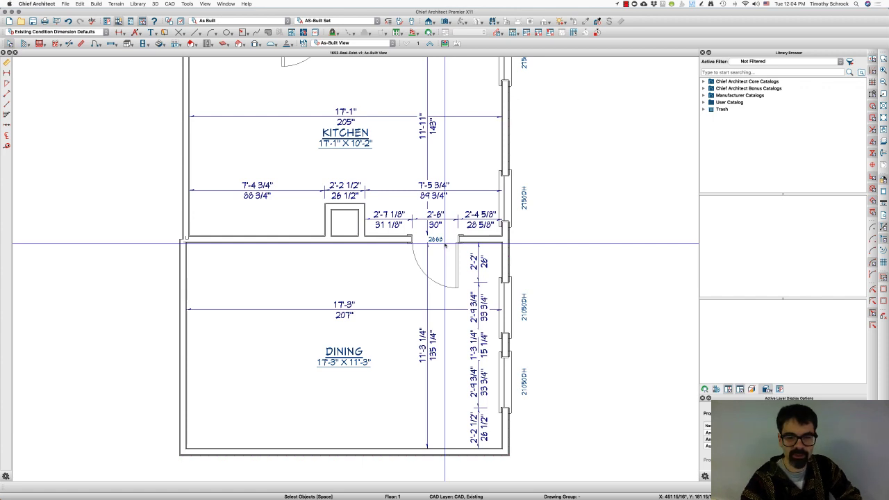
{"action": "double_click", "coordinate": [445, 243]}
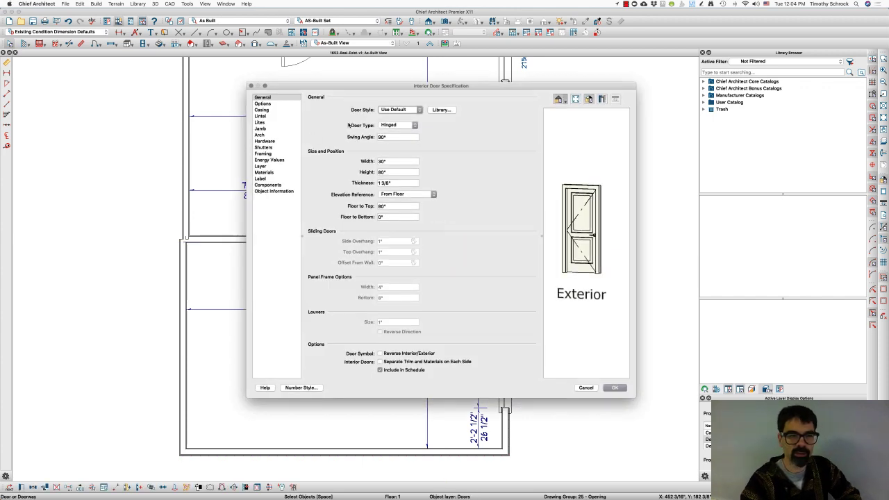
{"action": "left_click", "coordinate": [395, 110]}
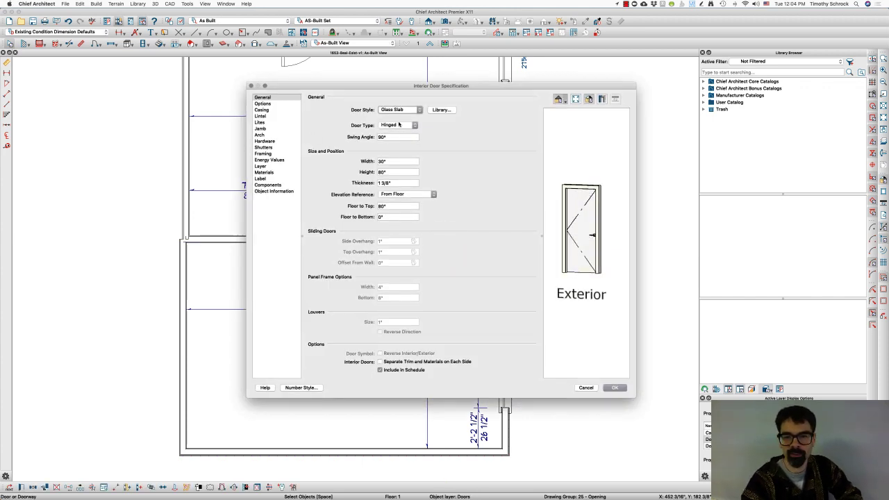
{"action": "key", "text": "Down"}
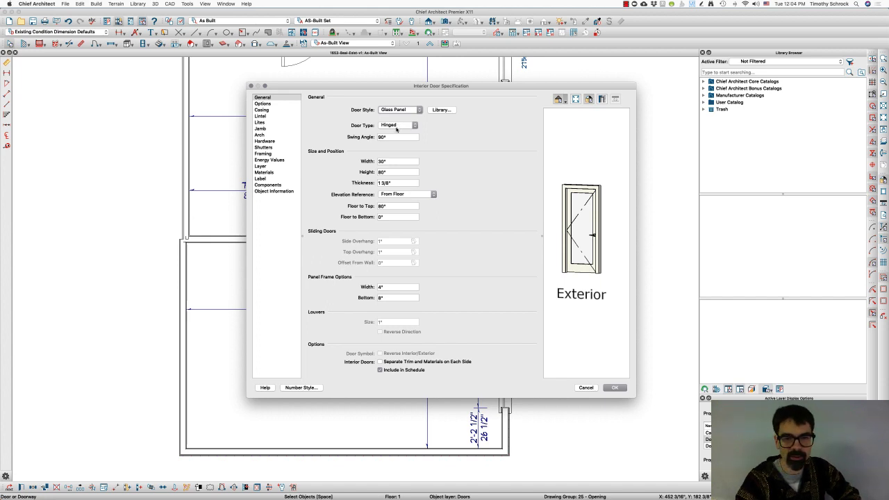
Divide the kitchen–dining door's glass into 3 lites across and 5 lites vertical.
{"action": "left_click", "coordinate": [259, 122]}
{"action": "left_click", "coordinate": [403, 116]}
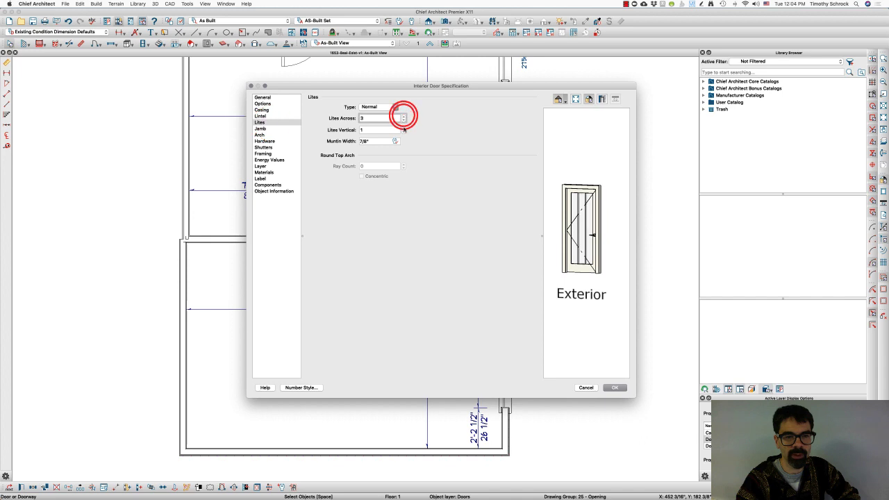
{"action": "left_click", "coordinate": [404, 129]}
{"action": "left_click", "coordinate": [404, 129]}
{"action": "left_click", "coordinate": [403, 128]}
{"action": "left_click", "coordinate": [404, 128]}
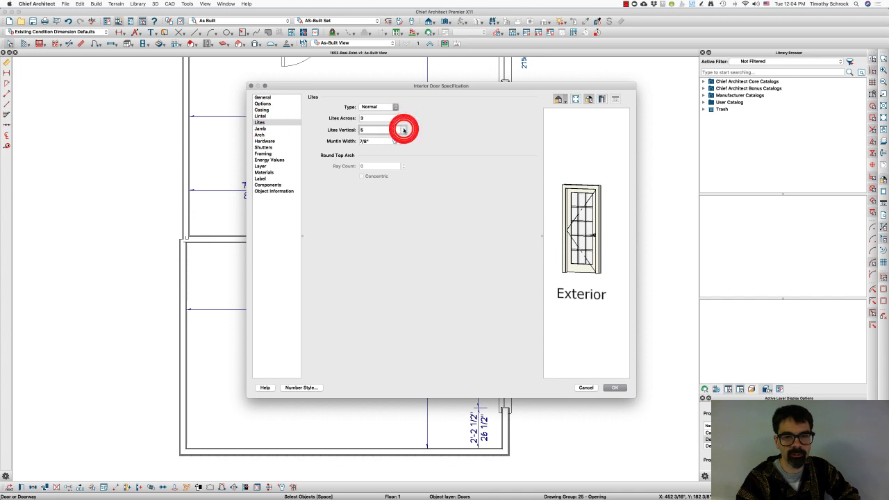
{"action": "left_click", "coordinate": [615, 387]}
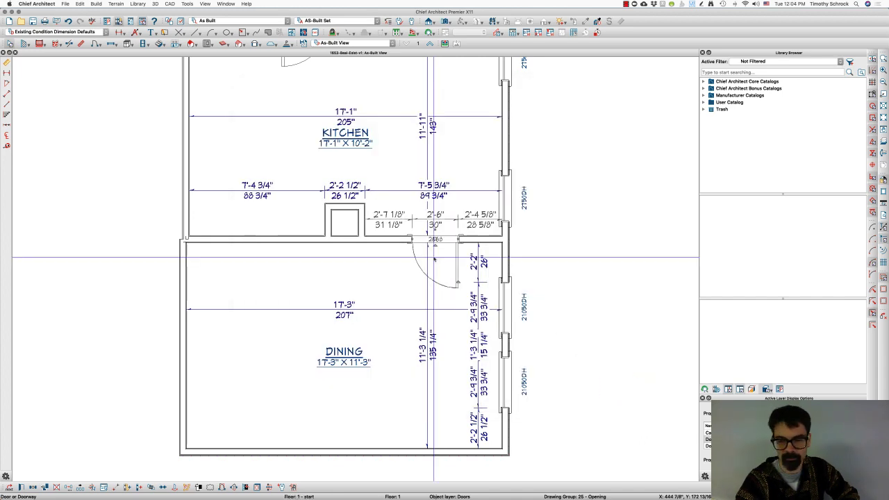
{"action": "left_click", "coordinate": [383, 280]}
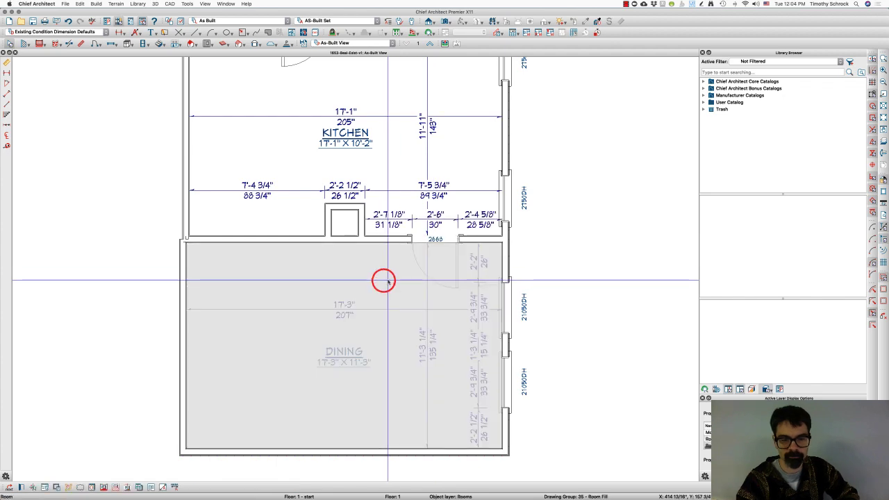
Check the kitchen sketch in Preview and set the height of the window in the bump-out's upper wall to 55 3/4".
{"action": "scroll", "coordinate": [481, 256], "scroll_direction": "down", "scroll_amount": 3}
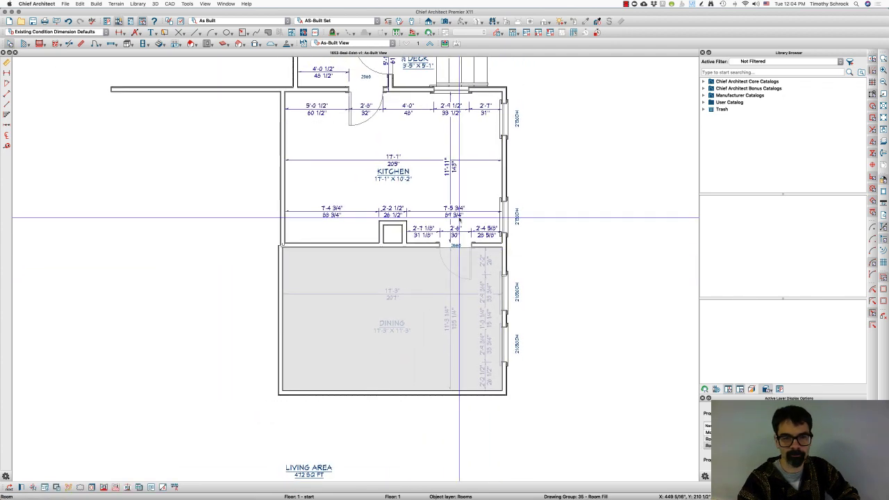
{"action": "key", "text": "super+Tab"}
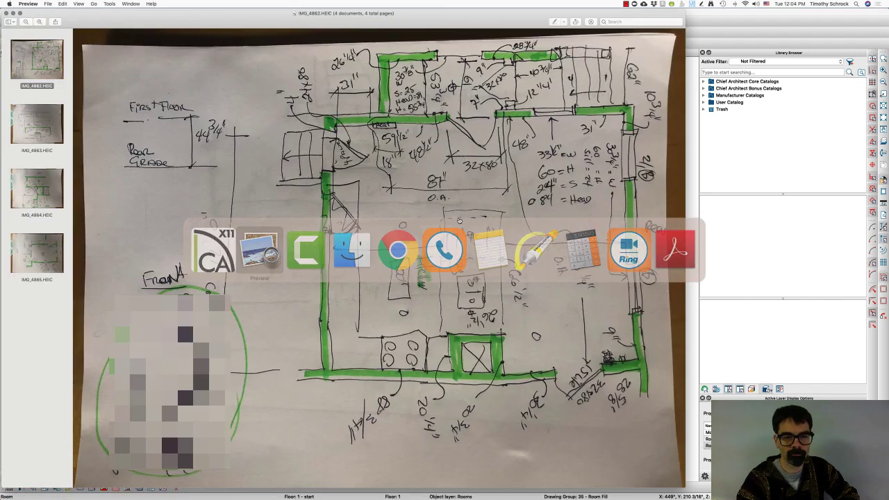
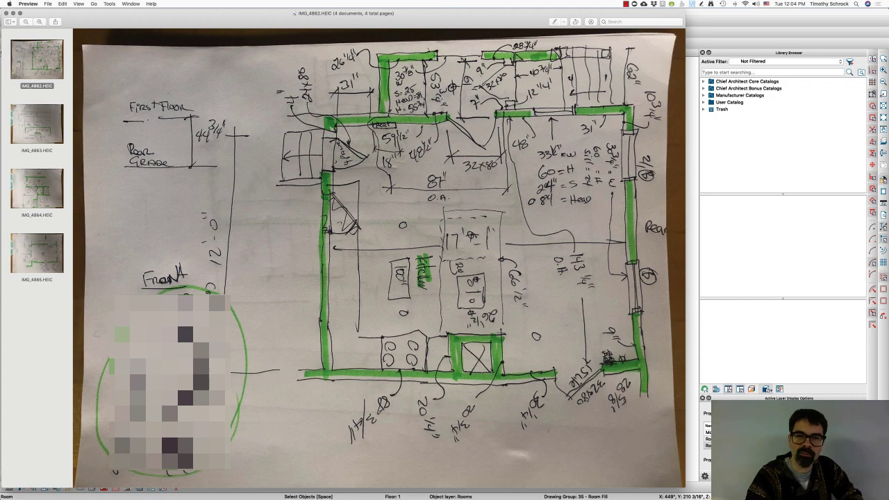
{"action": "key", "text": "super+Tab"}
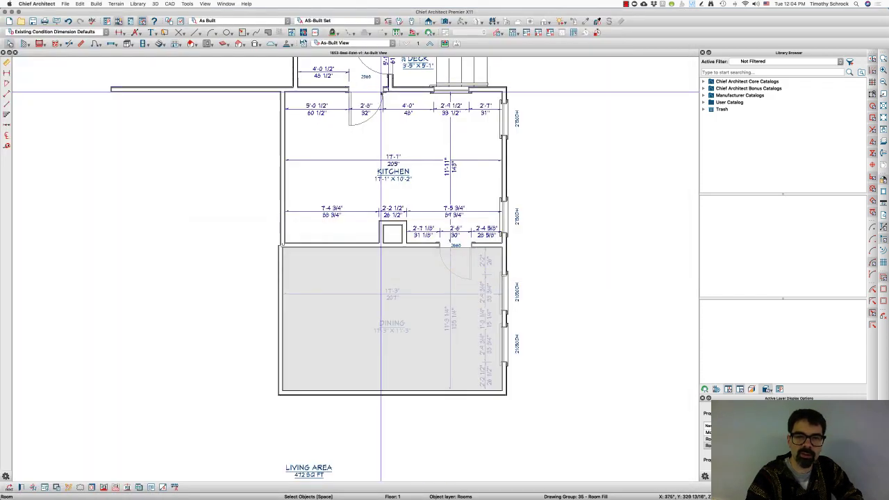
{"action": "scroll", "coordinate": [412, 166], "scroll_direction": "down", "scroll_amount": 3}
{"action": "scroll", "coordinate": [377, 109], "scroll_direction": "up", "scroll_amount": 2}
{"action": "double_click", "coordinate": [374, 86]}
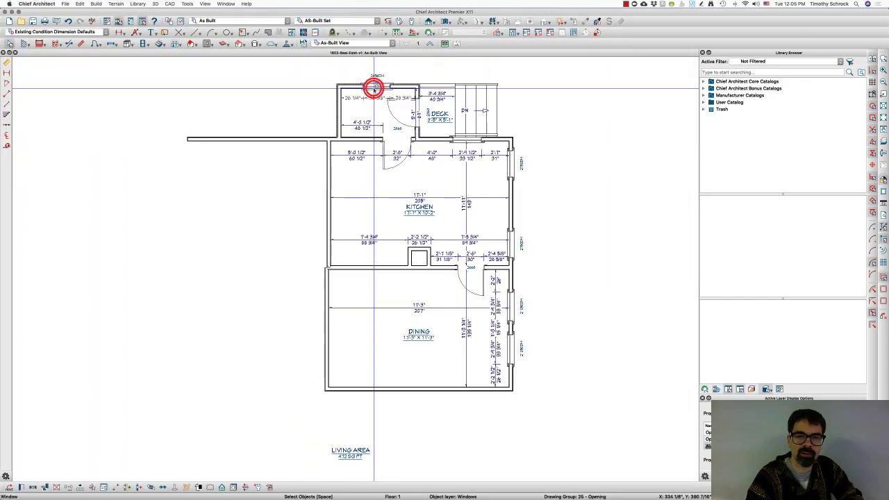
{"action": "double_click", "coordinate": [407, 150]}
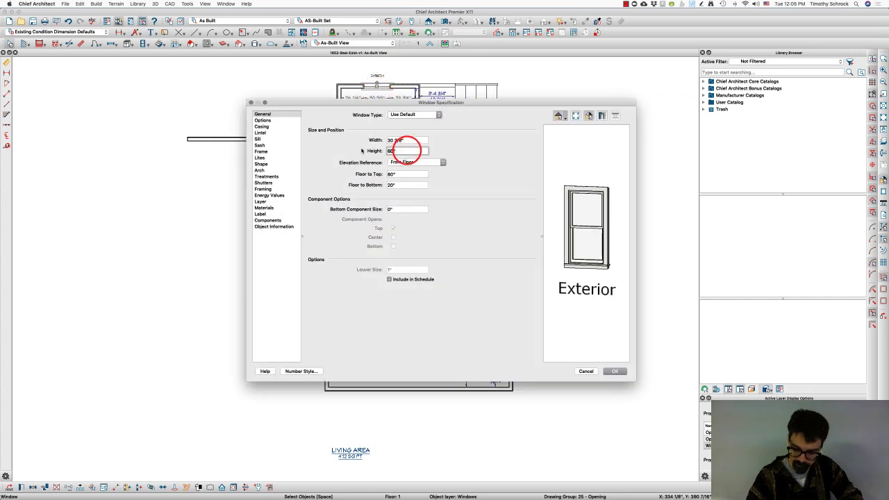
{"action": "type", "text": "55 3/4"}
{"action": "key", "text": "Tab"}
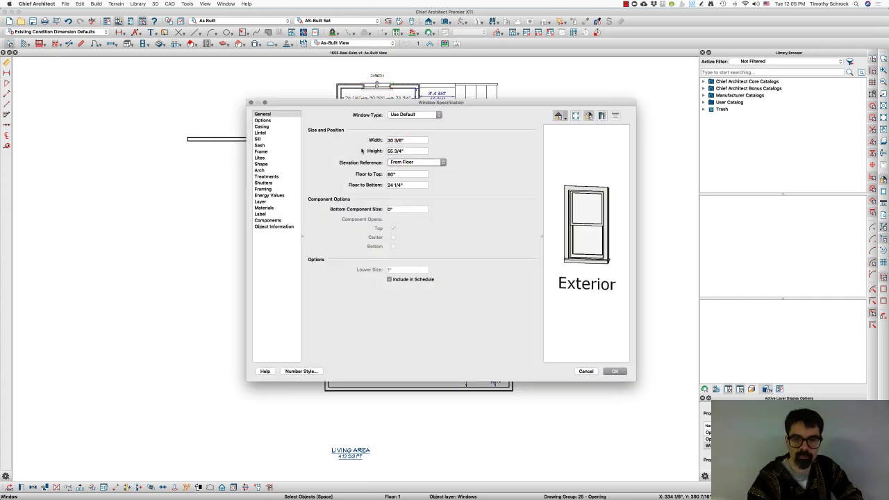
{"action": "key", "text": "super+Tab"}
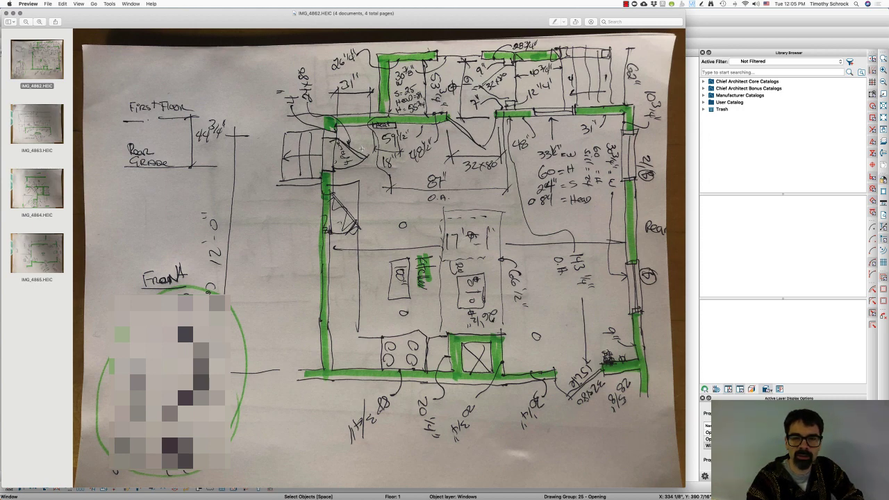
{"action": "key", "text": "super+Tab"}
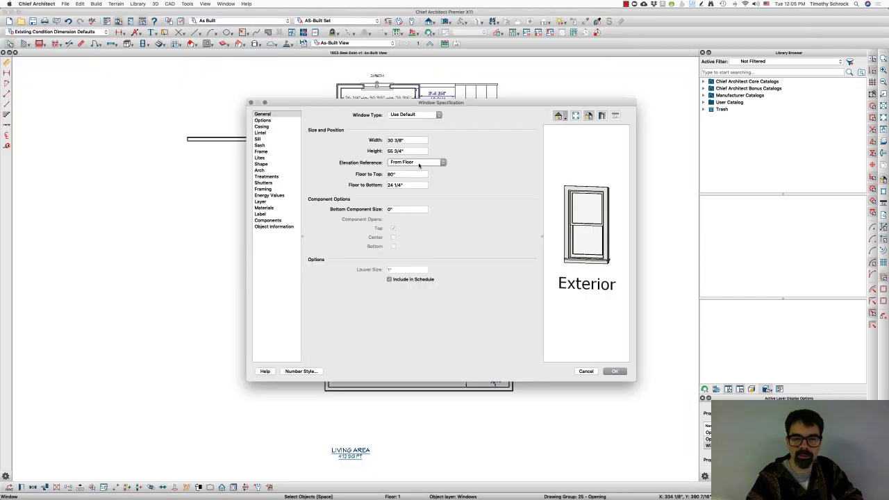
{"action": "key", "text": "Return"}
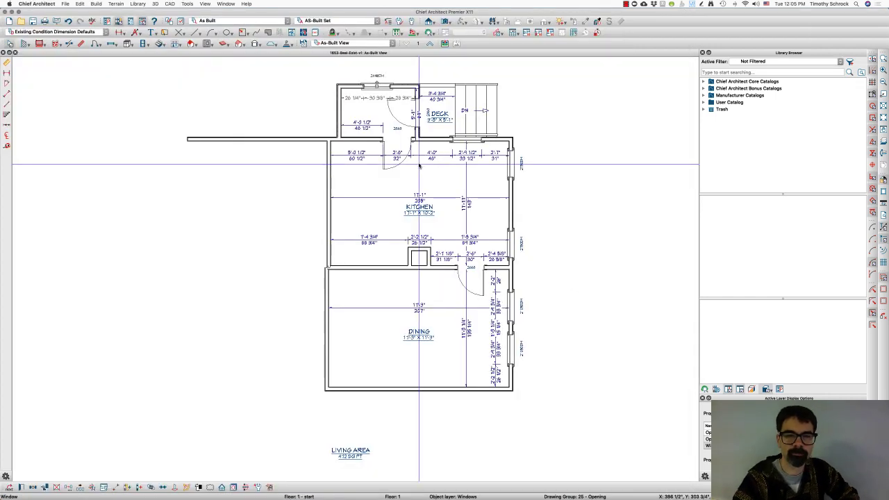
Compare the kitchen and bump-out plan with the field sketch in Preview, and review the dining room sketch IMG_4865.HEIC.
{"action": "key", "text": "super+Tab"}
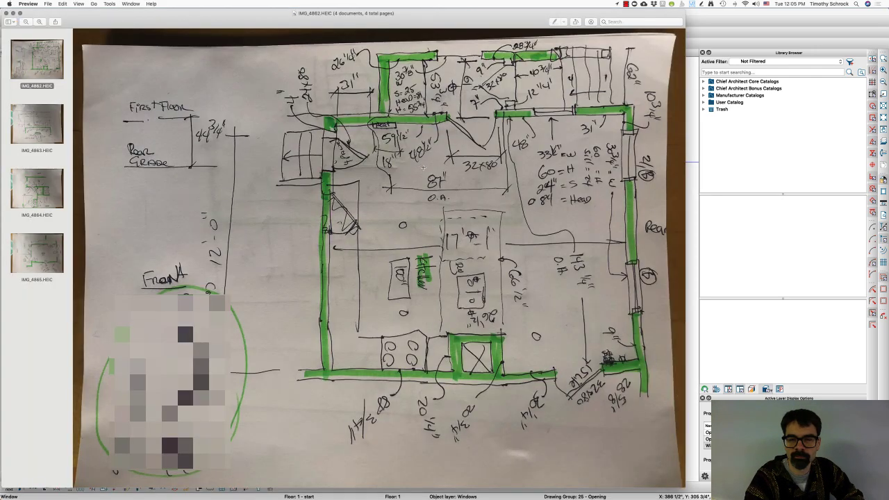
{"action": "key", "text": "super+Tab"}
{"action": "scroll", "coordinate": [415, 132], "scroll_direction": "up", "scroll_amount": 3}
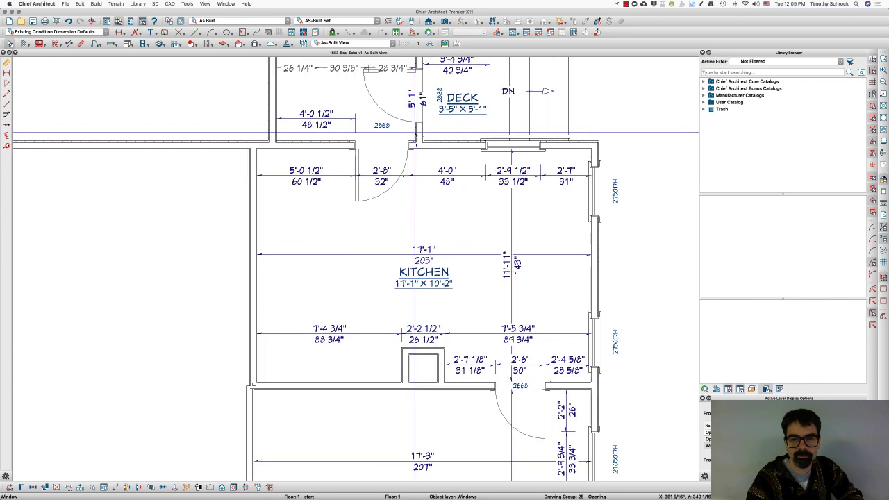
{"action": "scroll", "coordinate": [415, 132], "scroll_direction": "down", "scroll_amount": 3}
{"action": "scroll", "coordinate": [415, 132], "scroll_direction": "up", "scroll_amount": 3}
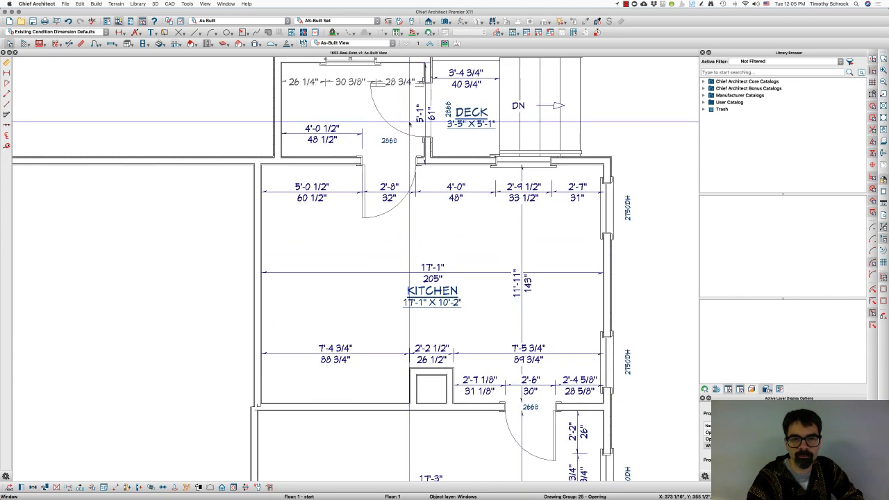
{"action": "scroll", "coordinate": [423, 144], "scroll_direction": "down", "scroll_amount": 1}
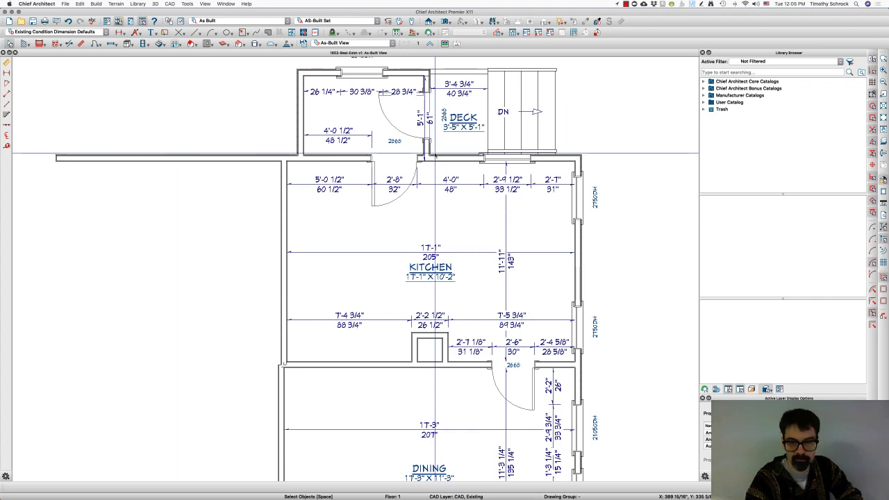
{"action": "scroll", "coordinate": [447, 169], "scroll_direction": "down", "scroll_amount": 2}
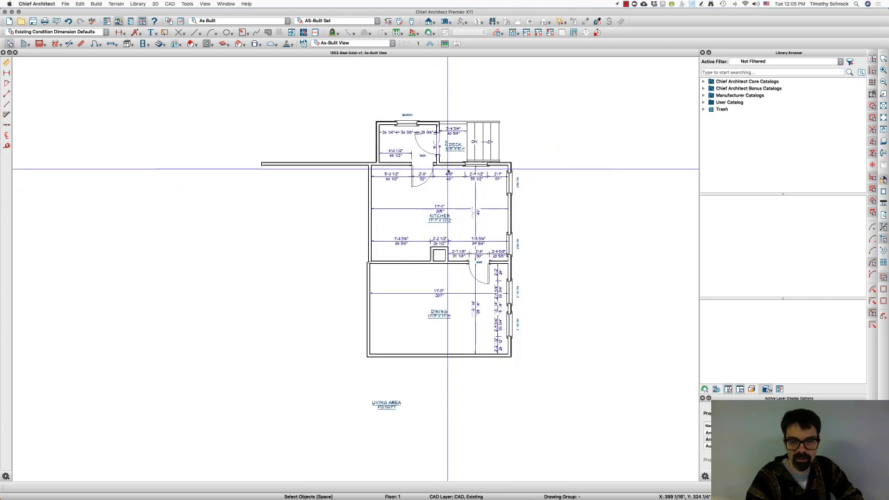
{"action": "key", "text": "super+Tab"}
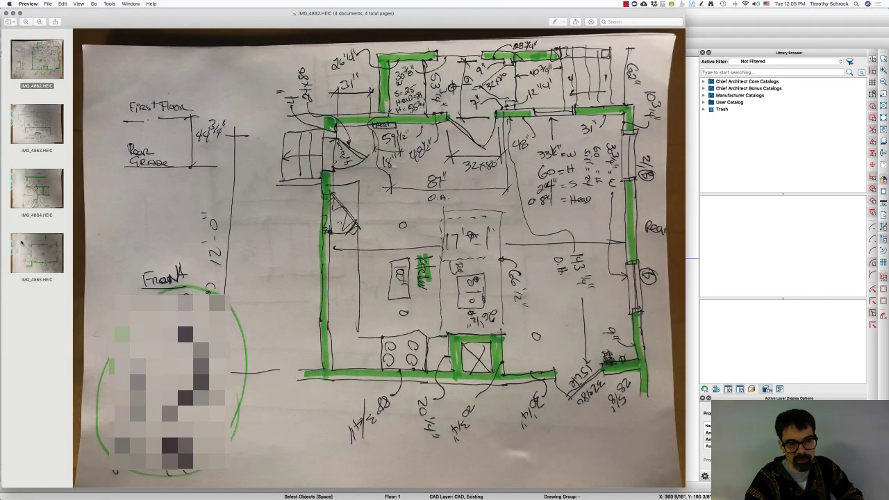
{"action": "left_click", "coordinate": [46, 260]}
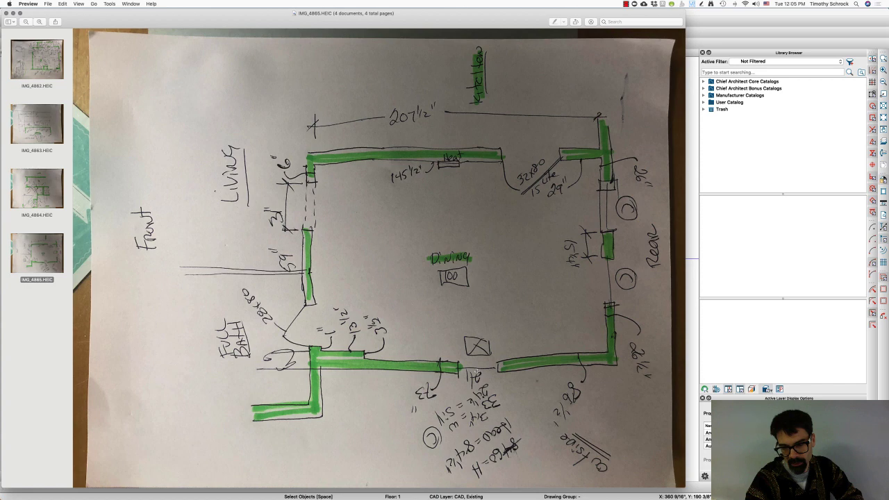
{"action": "key", "text": "super+Tab"}
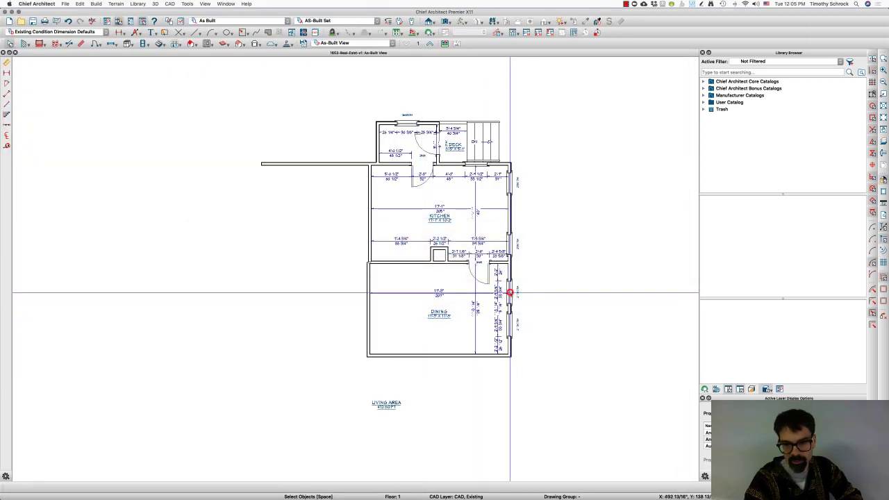
Give both windows in the dining room's right wall 2 lites across, with lites in the top sash only.
{"action": "left_click", "coordinate": [510, 291]}
{"action": "left_click", "coordinate": [510, 321], "text": "shift"}
{"action": "key", "text": "super+e"}
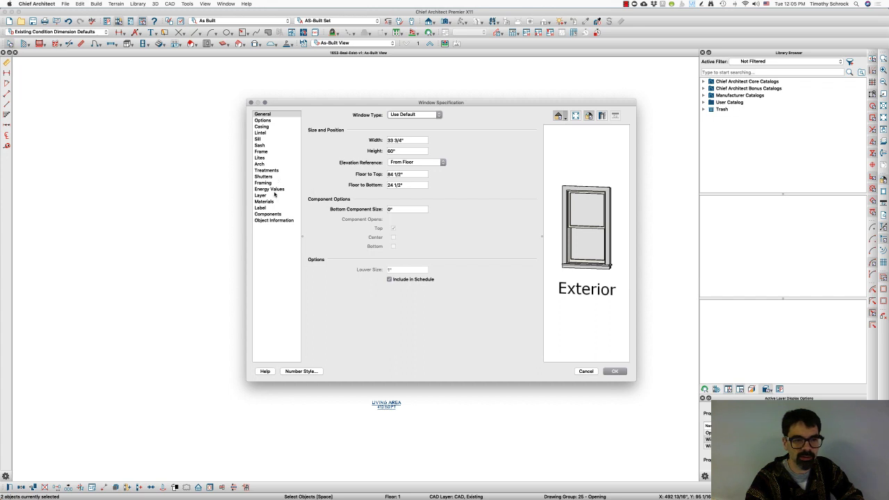
{"action": "left_click", "coordinate": [266, 157]}
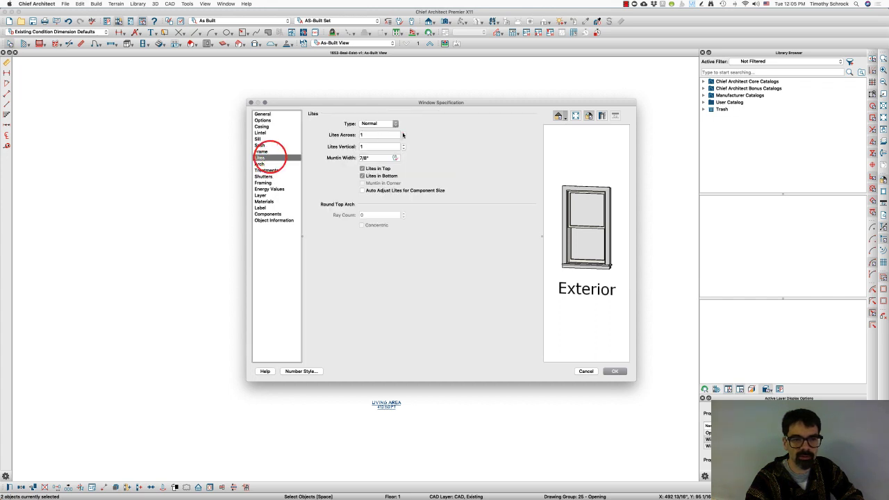
{"action": "left_click", "coordinate": [403, 133]}
{"action": "left_click", "coordinate": [379, 176]}
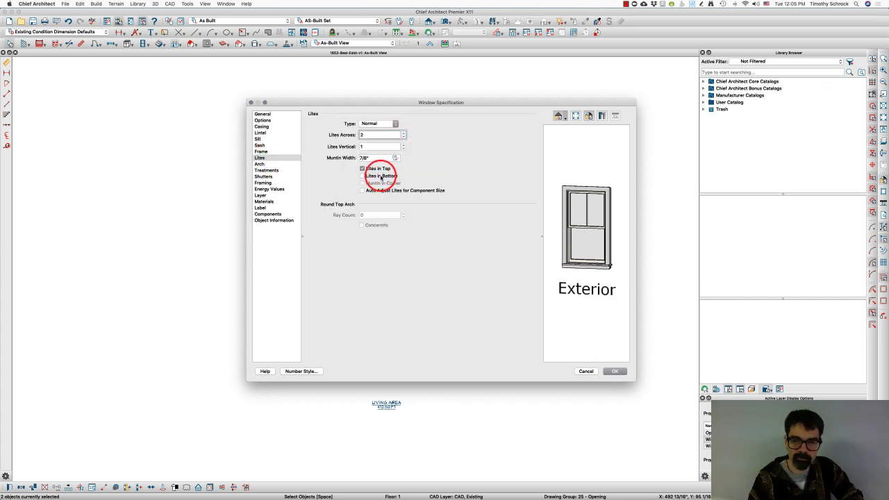
{"action": "key", "text": "Return"}
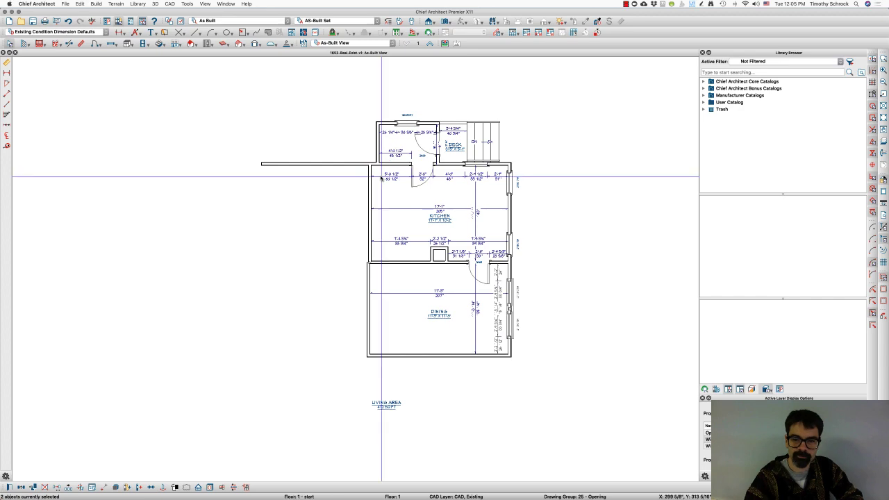
Copy the lower right-wall dining window into the dining room's bottom wall and position it 86 1/2" from the right wall.
{"action": "left_click", "coordinate": [512, 325]}
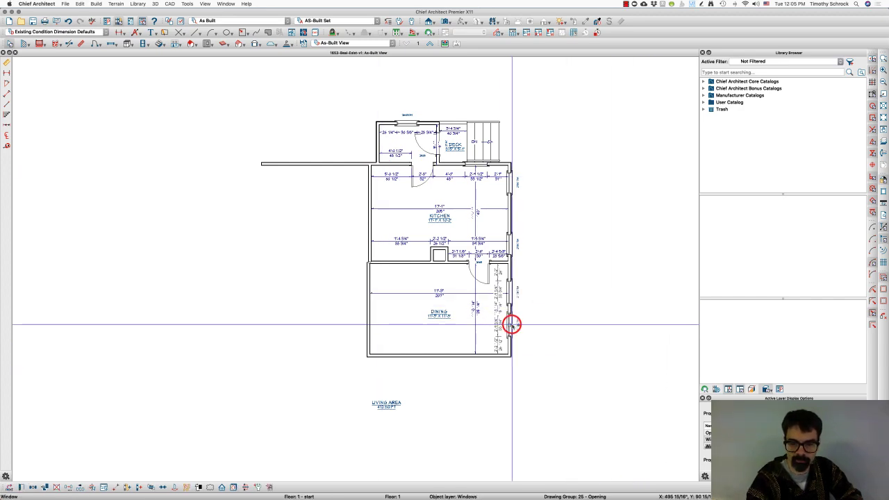
{"action": "left_click", "coordinate": [442, 354]}
{"action": "key", "text": "super+Tab"}
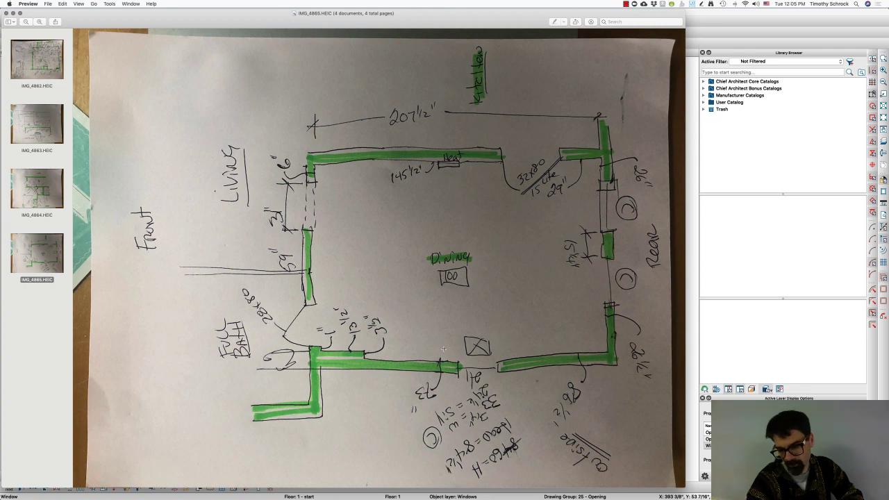
{"action": "key", "text": "super+Tab"}
{"action": "left_click", "coordinate": [470, 337]}
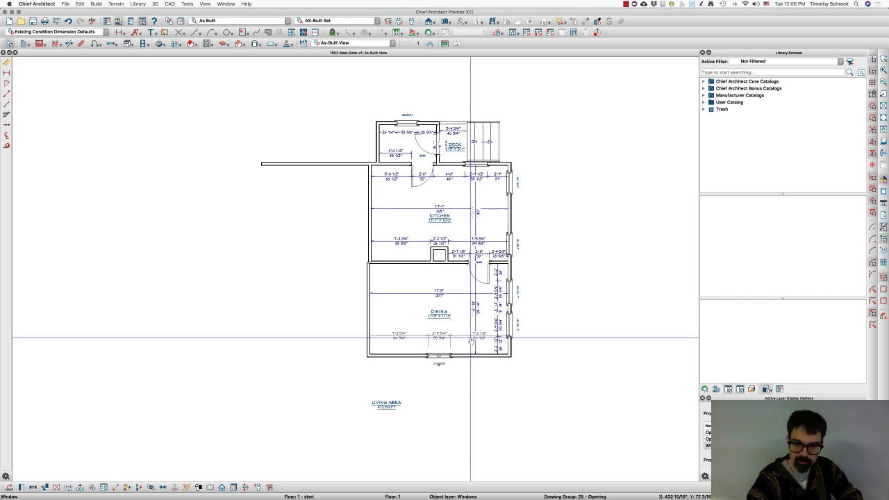
Recheck the dining sketch in Preview, place a soffit at the dining room's lower-left corner and open its specification.
{"action": "key", "text": "super+Tab"}
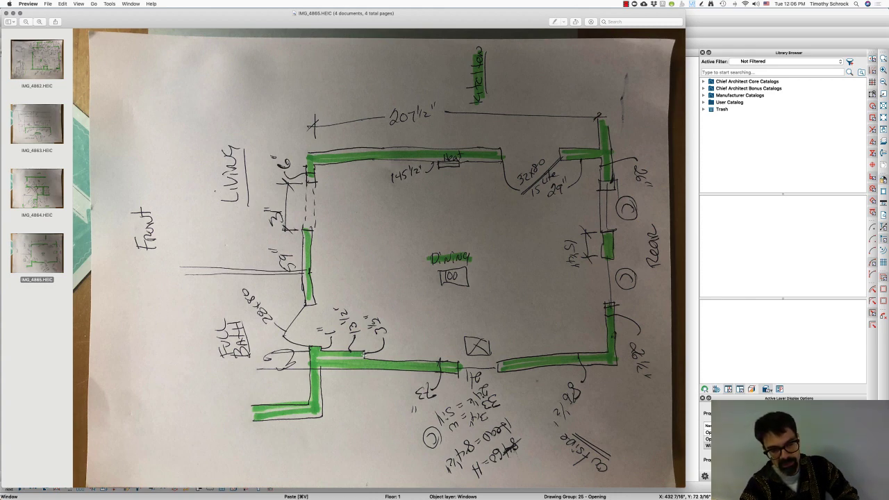
{"action": "key", "text": "super+Tab"}
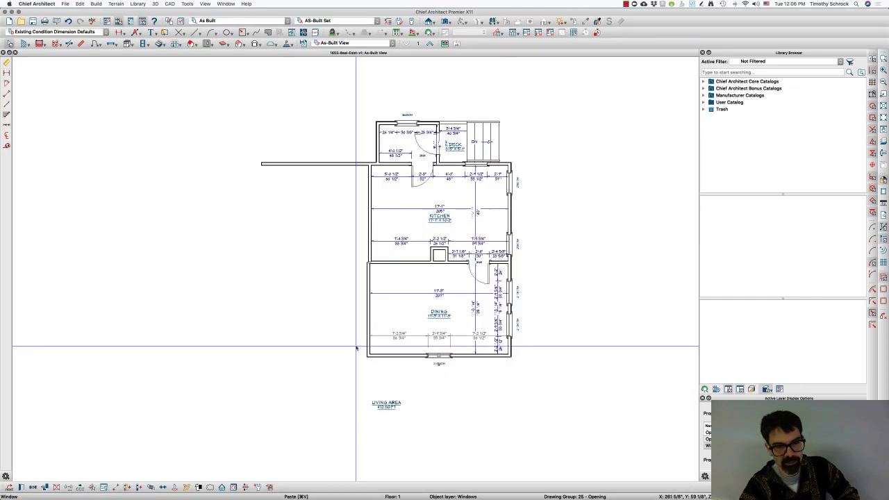
{"action": "key", "text": "t"}
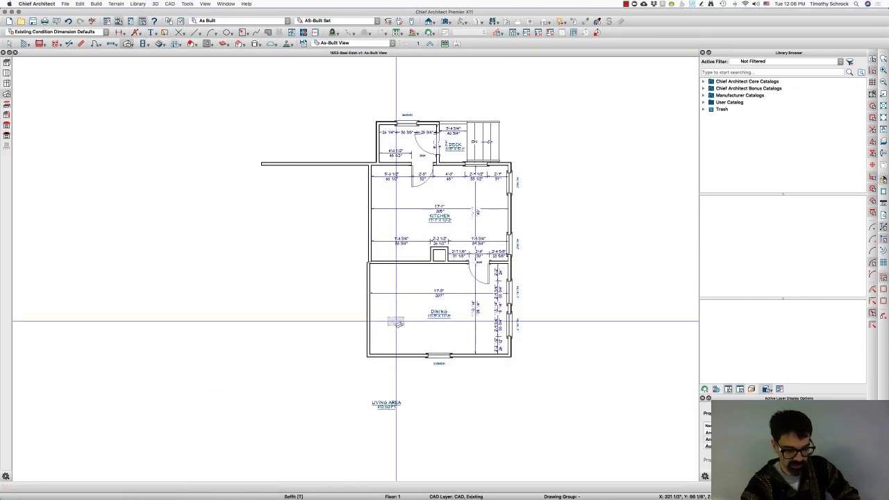
{"action": "scroll", "coordinate": [378, 350], "scroll_direction": "up", "scroll_amount": 3}
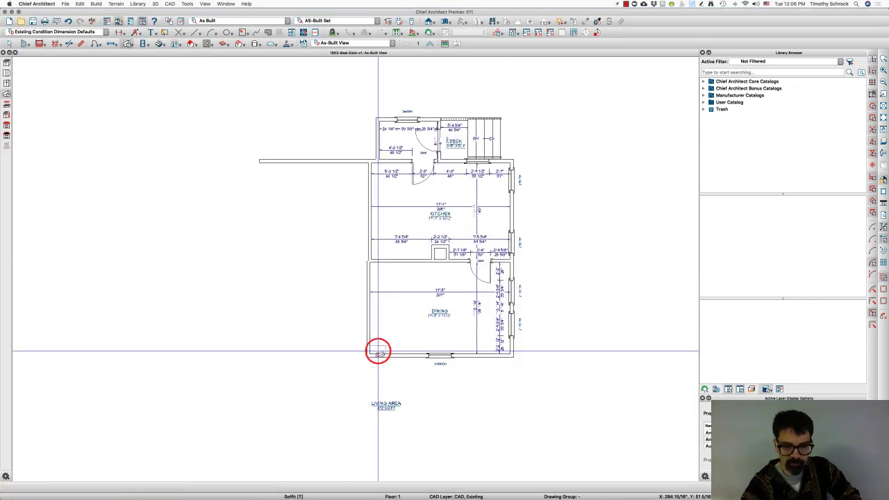
{"action": "left_click", "coordinate": [378, 341]}
{"action": "double_click", "coordinate": [380, 341]}
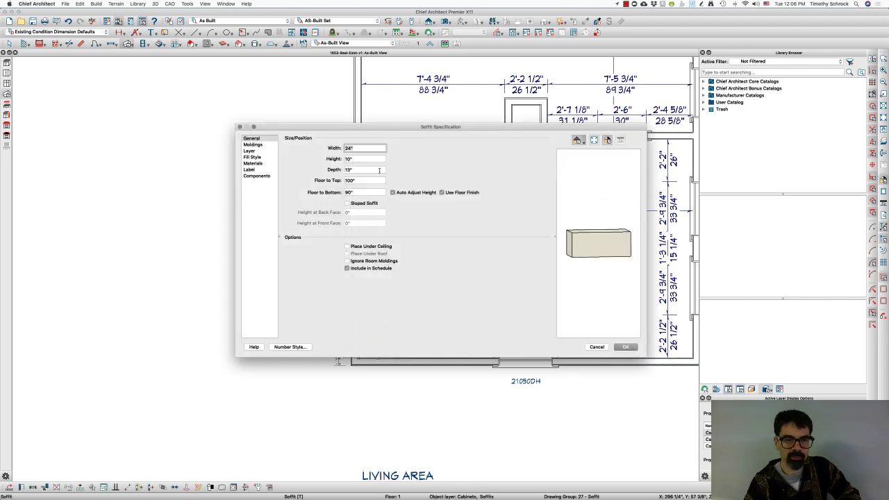
Size the soffit from the dining sketch in Preview: width 13 1/2", height 100", depth 3 1/2", floor to bottom 0".
{"action": "key", "text": "super+Tab"}
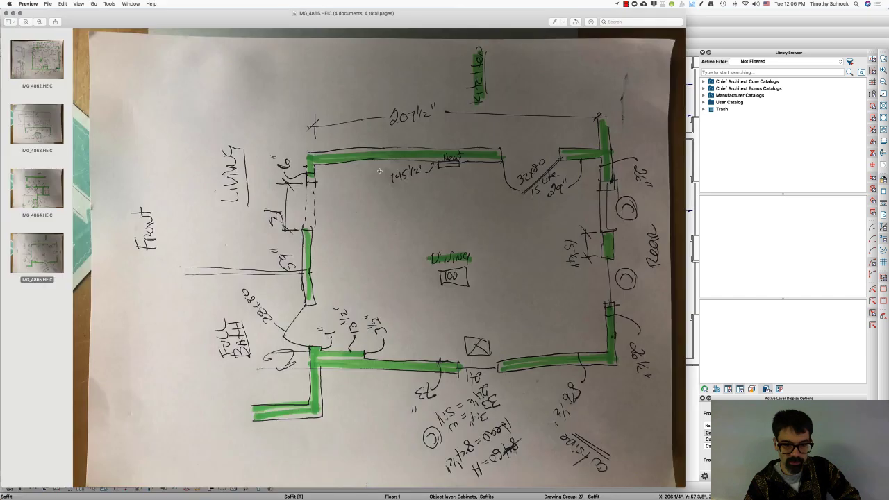
{"action": "key", "text": "super+Tab"}
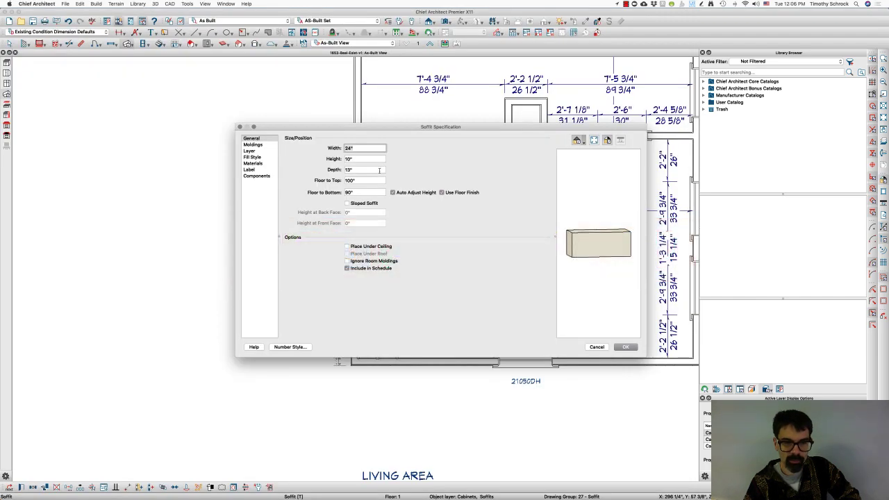
{"action": "key", "text": "super+Tab"}
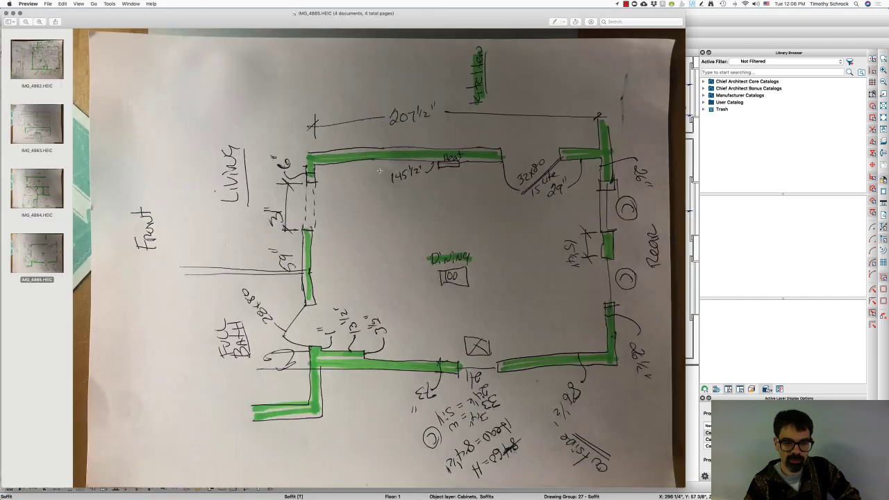
{"action": "key", "text": "super+Tab"}
{"action": "type", "text": "10"}
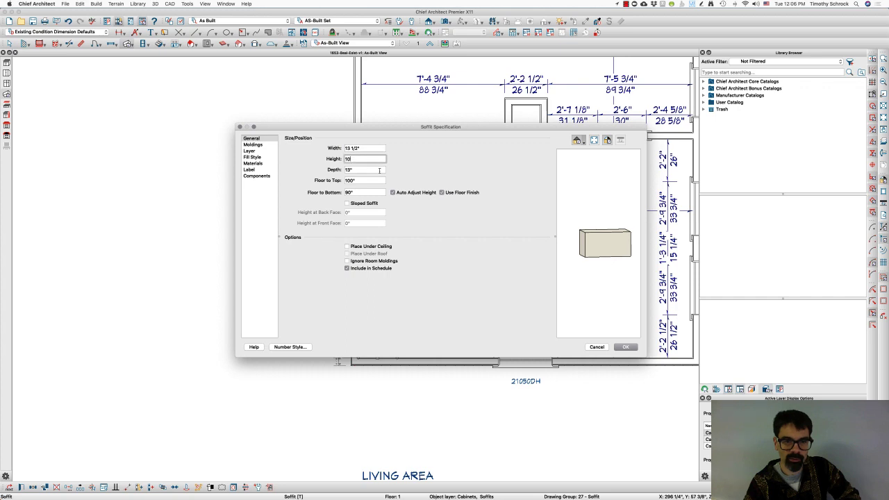
{"action": "type", "text": "0"}
{"action": "key", "text": "Tab"}
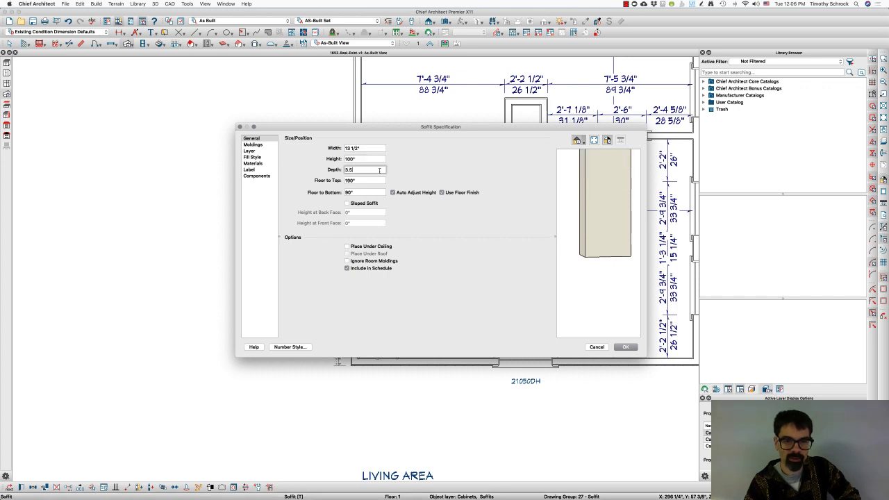
{"action": "key", "text": "Tab"}
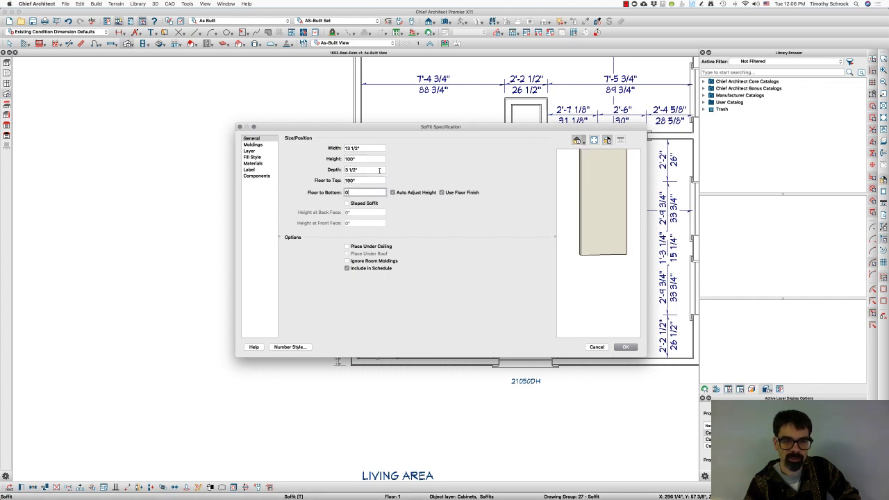
{"action": "type", "text": "0"}
{"action": "key", "text": "Tab"}
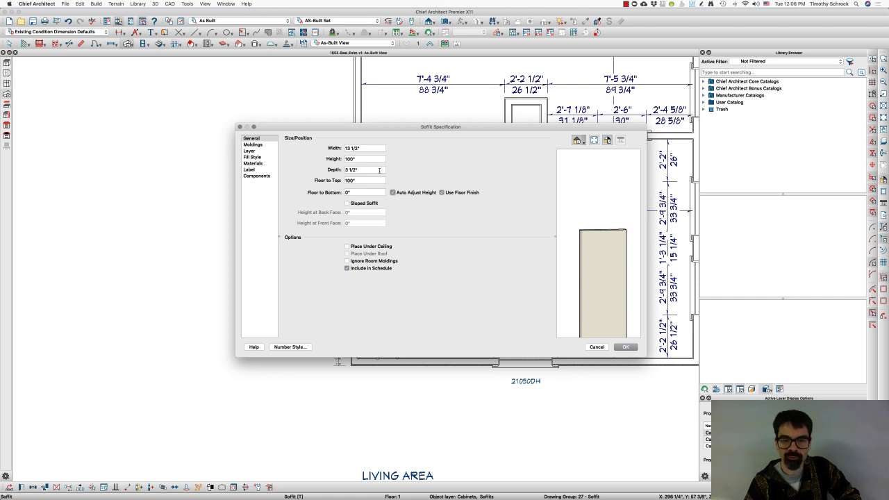
{"action": "key", "text": "Return"}
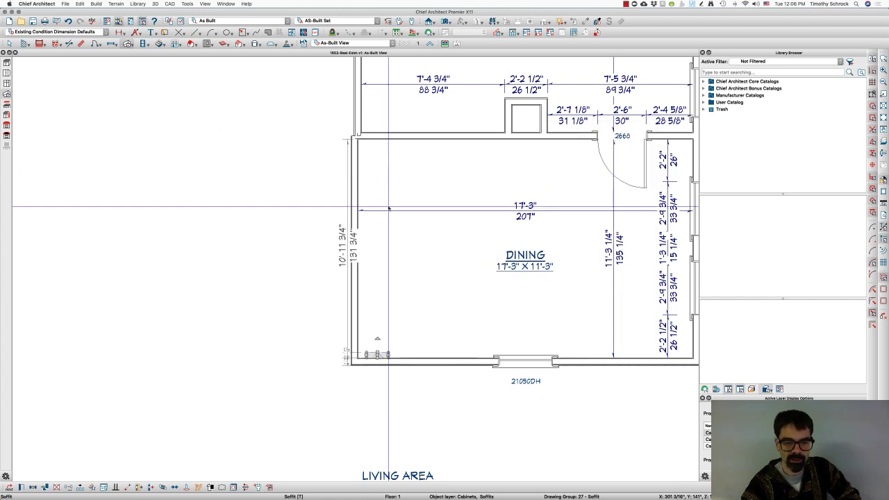
Assign the dining room soffit to the "Walls, Normal" layer.
{"action": "key", "text": "super+e"}
{"action": "left_click", "coordinate": [259, 170]}
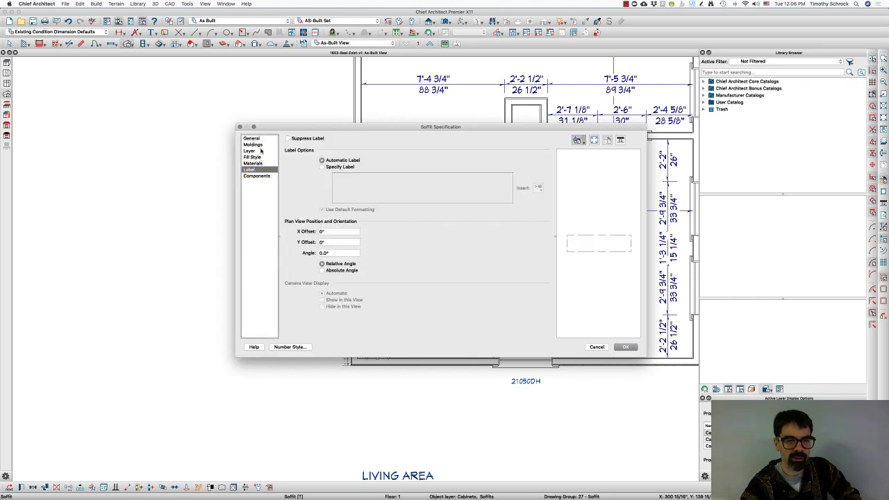
{"action": "left_click", "coordinate": [259, 151]}
{"action": "left_click", "coordinate": [376, 151]}
{"action": "scroll", "coordinate": [377, 149], "scroll_direction": "down", "scroll_amount": 5}
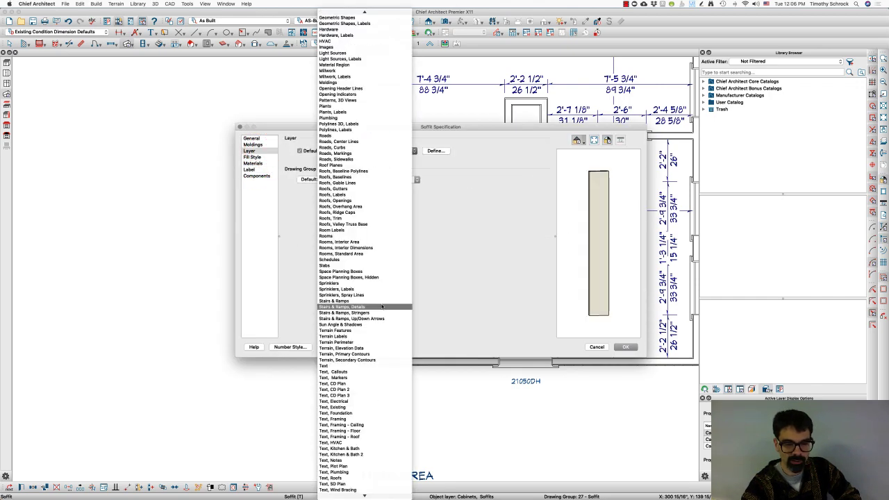
{"action": "scroll", "coordinate": [380, 309], "scroll_direction": "down", "scroll_amount": 5}
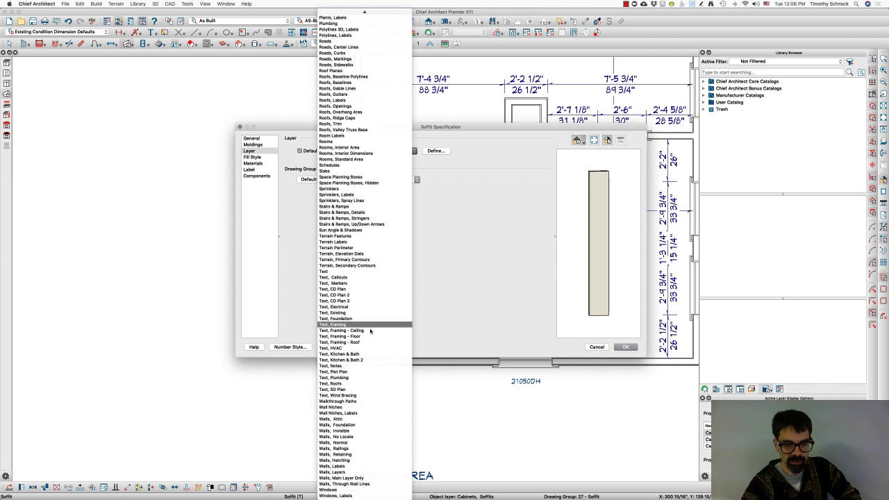
{"action": "left_click", "coordinate": [376, 443]}
{"action": "key", "text": "Return"}
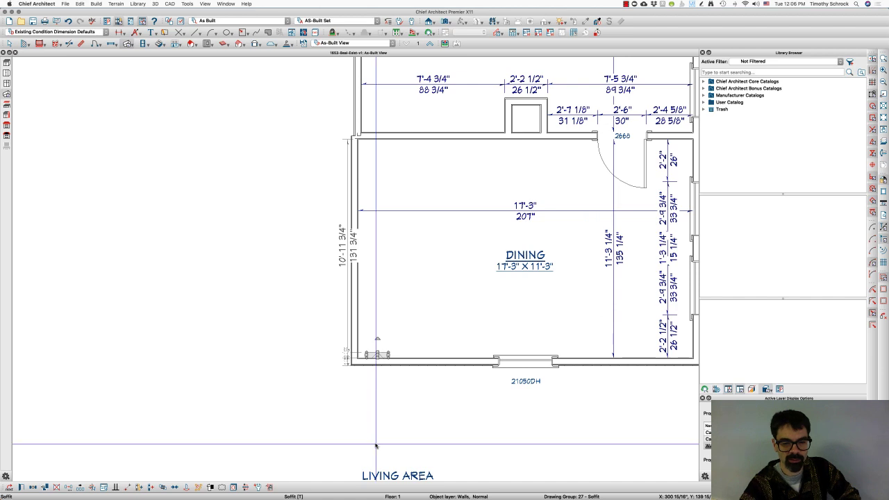
Move the soffit left until it sits tight in the dining room's lower-left corner.
{"action": "scroll", "coordinate": [370, 375], "scroll_direction": "up", "scroll_amount": 3}
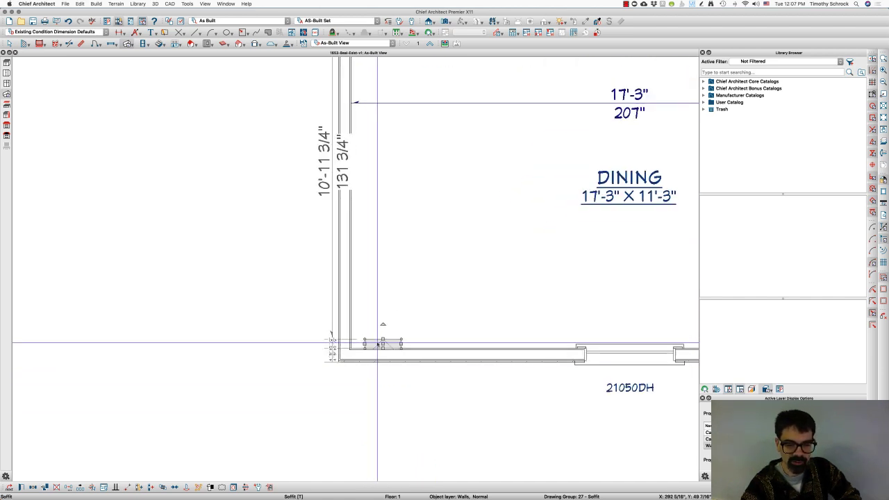
{"action": "left_click_drag", "start_coordinate": [383, 344], "coordinate": [370, 343]}
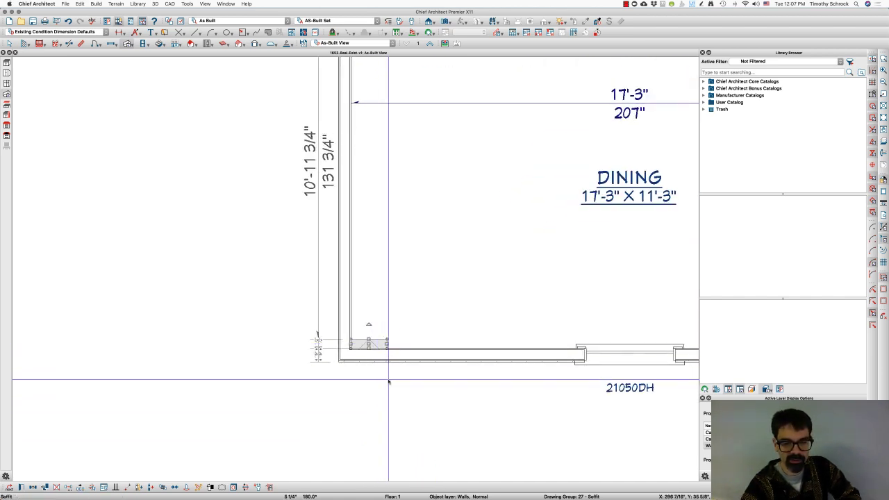
{"action": "key", "text": "Escape"}
{"action": "key", "text": "Escape"}
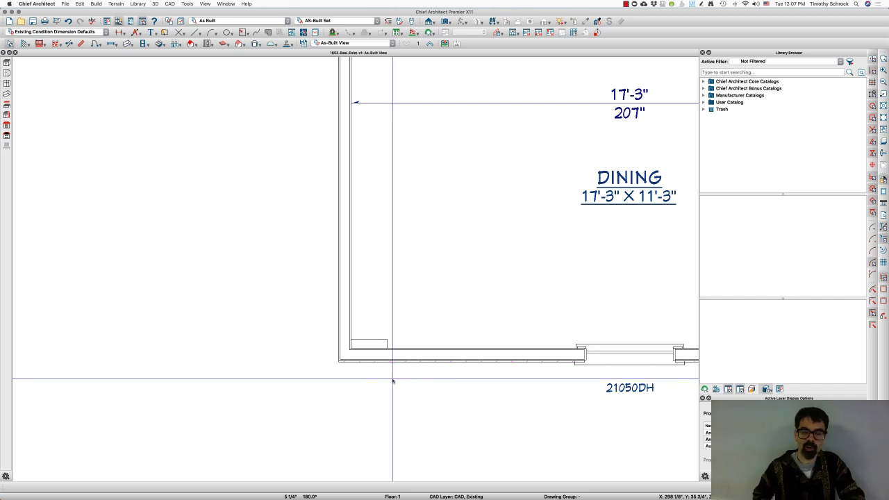
{"action": "double_click", "coordinate": [383, 341]}
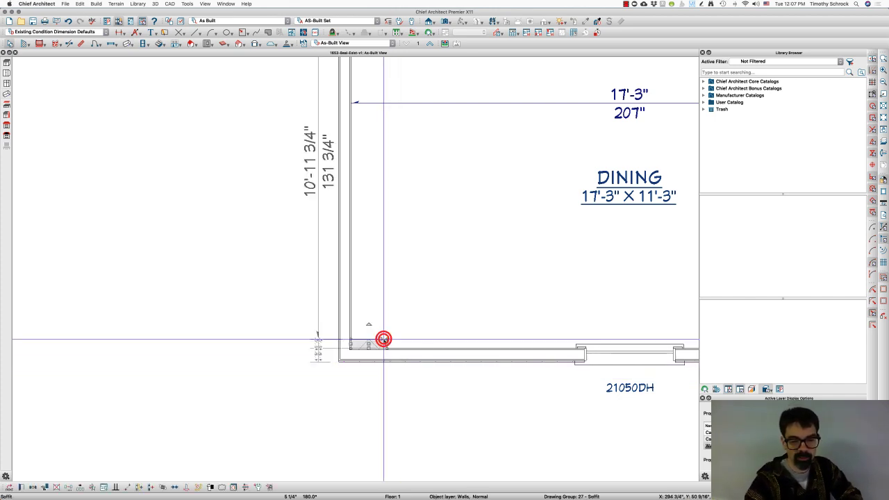
{"action": "left_click", "coordinate": [253, 157]}
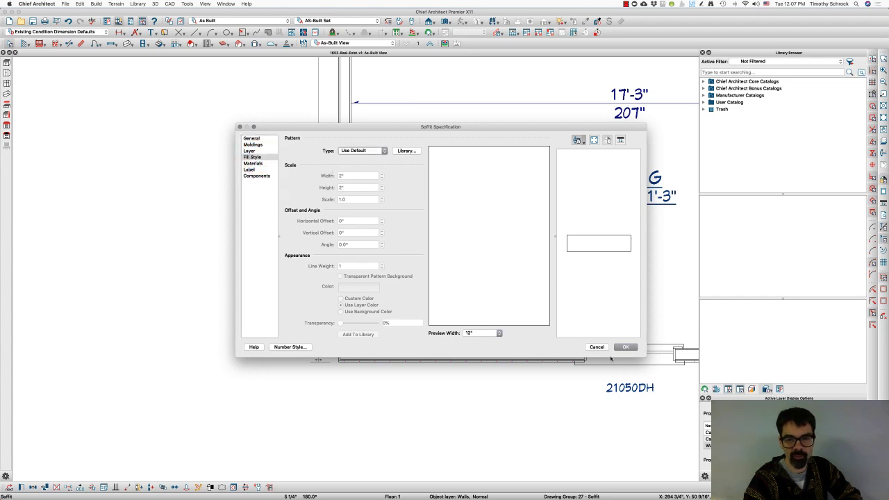
{"action": "left_click", "coordinate": [590, 346]}
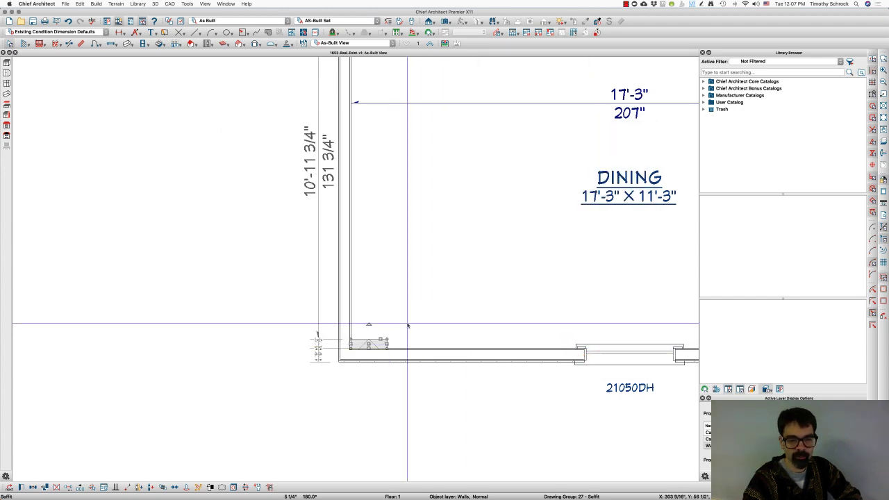
Draw exterior walls from the dining room's lower-left corner, about 47" down and about 88" to the left.
{"action": "scroll", "coordinate": [408, 327], "scroll_direction": "down", "scroll_amount": 3}
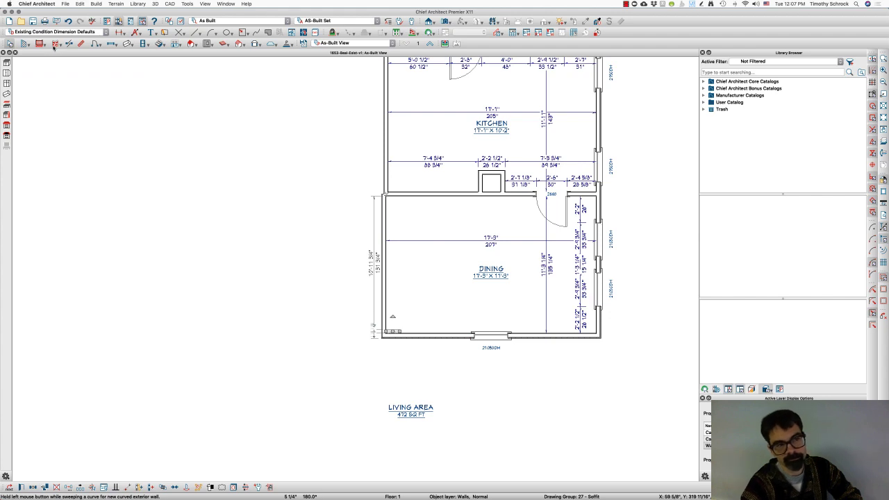
{"action": "left_click", "coordinate": [28, 44]}
{"action": "left_click", "coordinate": [30, 51]}
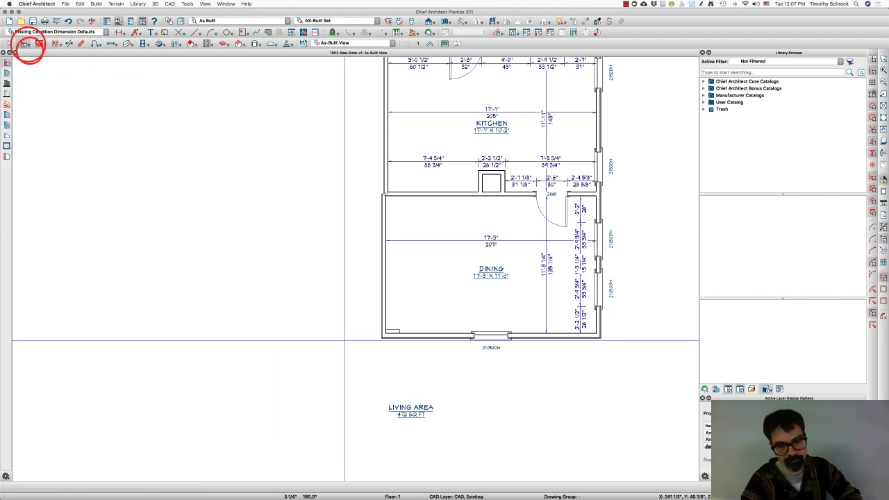
{"action": "mouse_move", "coordinate": [386, 339]}
{"action": "left_mouse_down"}
{"action": "mouse_move", "coordinate": [375, 381]}
{"action": "mouse_move", "coordinate": [290, 381]}
{"action": "left_mouse_up"}
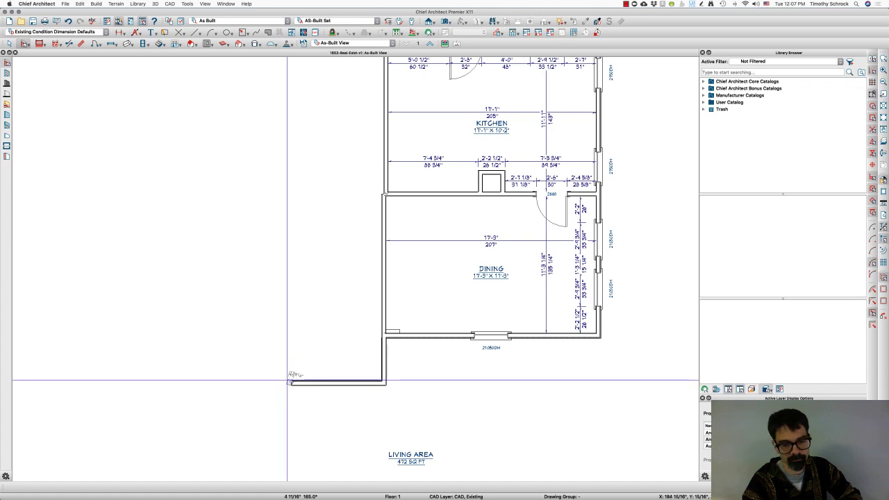
Reverse the layers of the two new exterior walls below the dining room's lower-left corner.
{"action": "scroll", "coordinate": [369, 361], "scroll_direction": "up", "scroll_amount": 3}
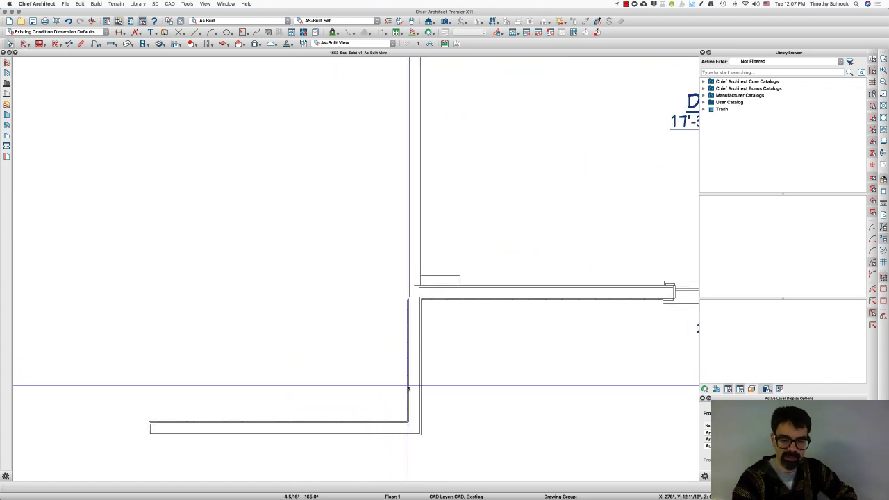
{"action": "left_click", "coordinate": [411, 399]}
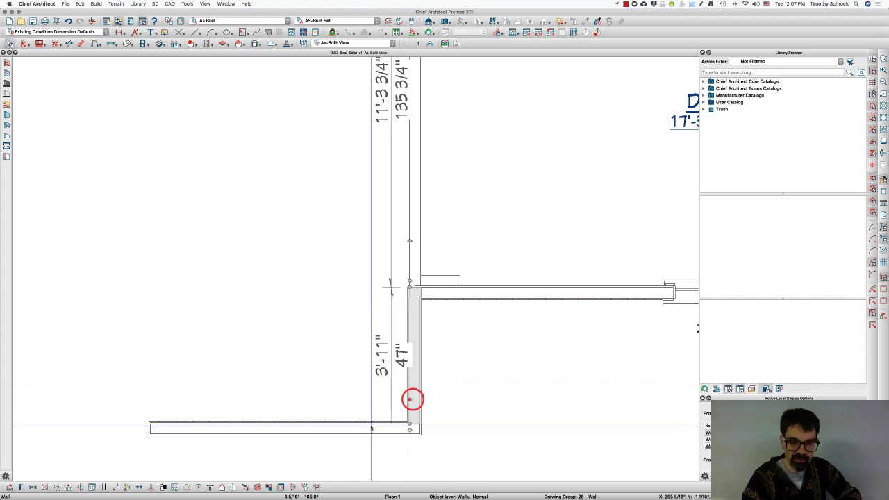
{"action": "left_click", "coordinate": [348, 426]}
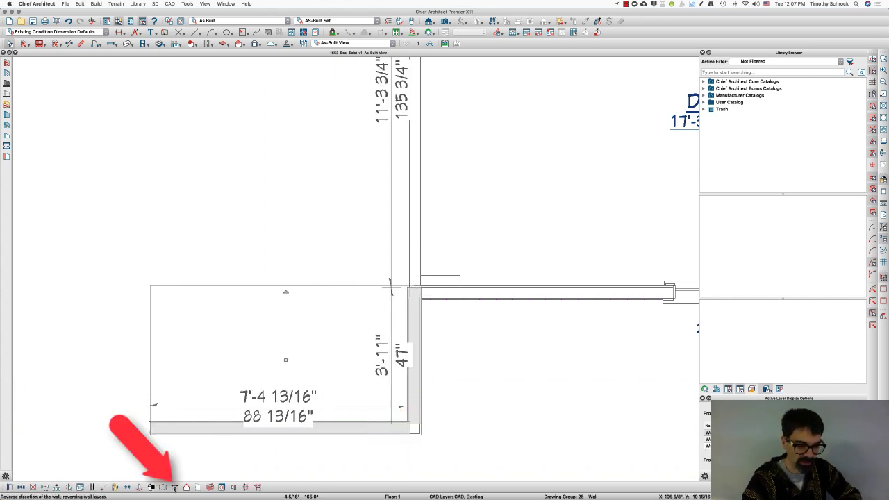
{"action": "left_click", "coordinate": [174, 487]}
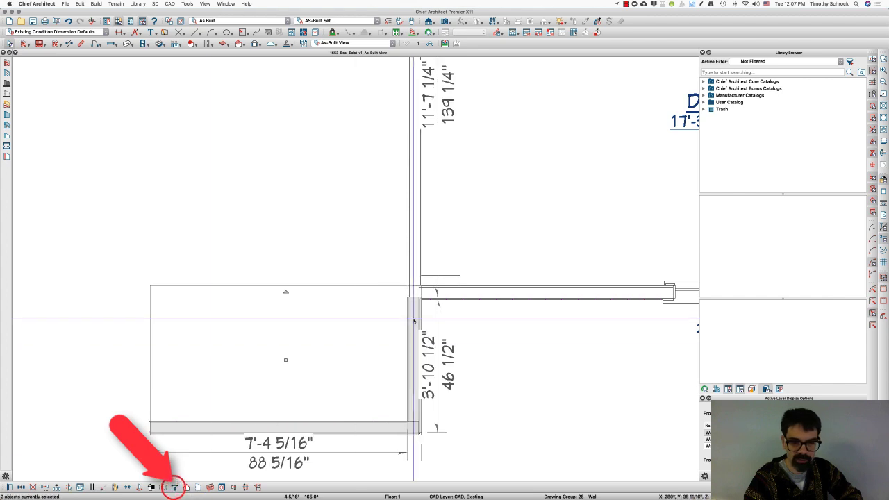
Align the short vertical exterior wall with the dining room's left wall.
{"action": "left_click", "coordinate": [492, 349]}
{"action": "left_click", "coordinate": [422, 356]}
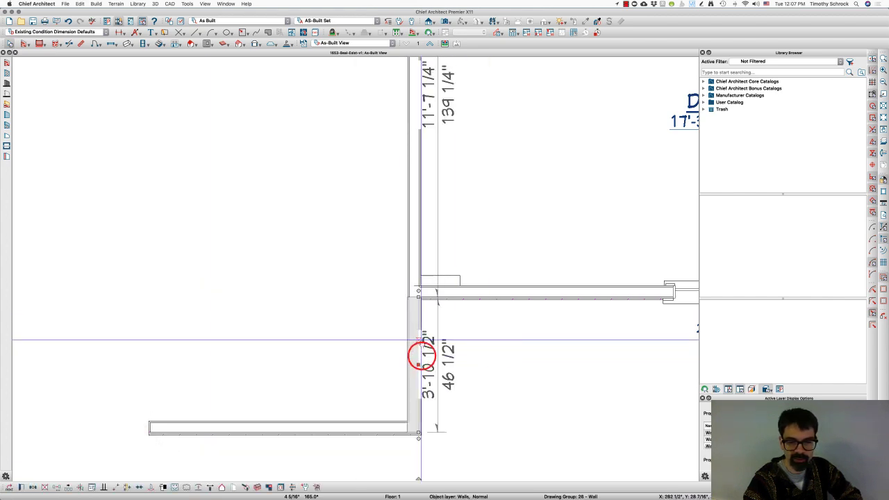
{"action": "scroll", "coordinate": [420, 358], "scroll_direction": "up", "scroll_amount": 2}
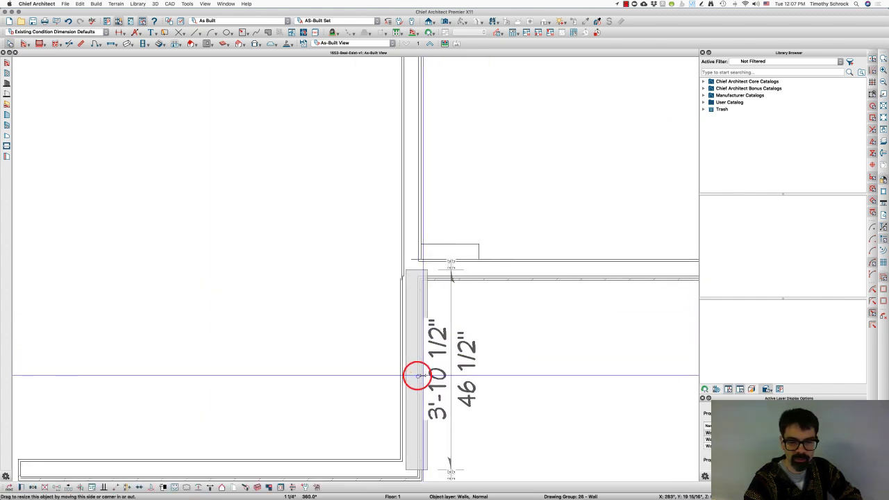
{"action": "left_click", "coordinate": [510, 357]}
{"action": "scroll", "coordinate": [507, 358], "scroll_direction": "down", "scroll_amount": 2}
{"action": "scroll", "coordinate": [507, 358], "scroll_direction": "down", "scroll_amount": 1}
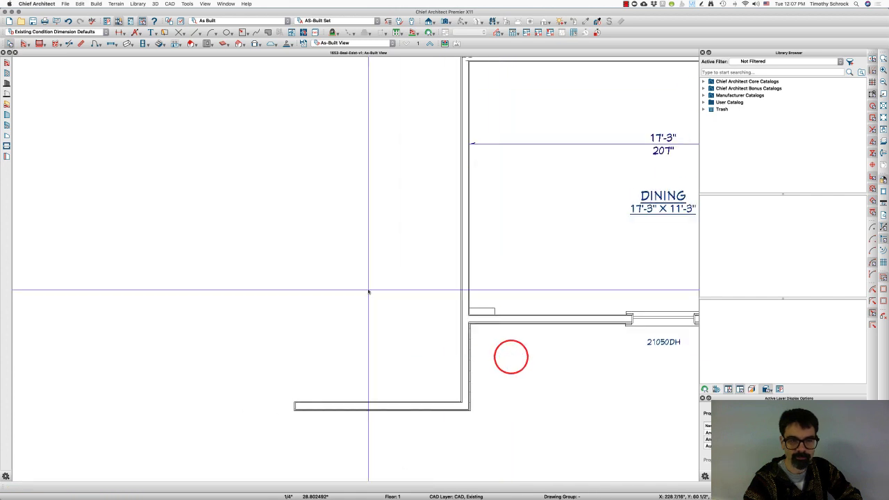
Draw interior walls enclosing a room left of the dining room, and continue its left wall up to the kitchen's top wall line.
{"action": "scroll", "coordinate": [246, 204], "scroll_direction": "down", "scroll_amount": 2}
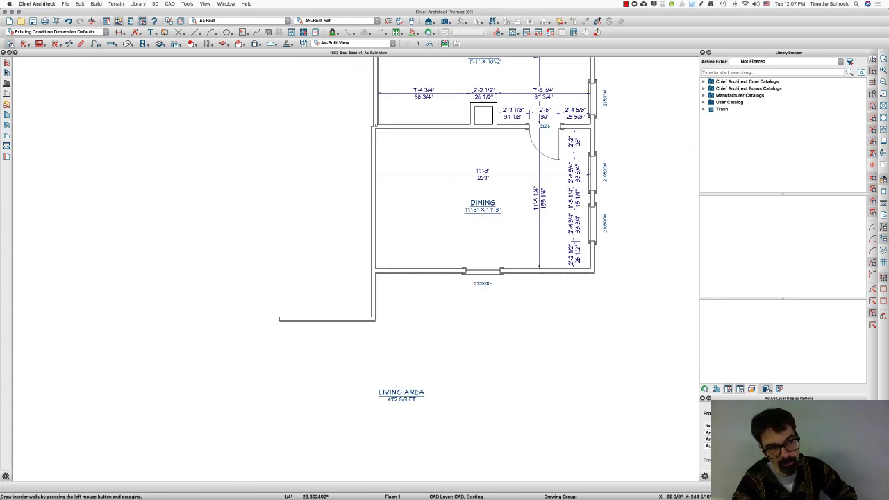
{"action": "left_click", "coordinate": [6, 73]}
{"action": "mouse_move", "coordinate": [279, 317]}
{"action": "left_mouse_down"}
{"action": "mouse_move", "coordinate": [284, 139]}
{"action": "mouse_move", "coordinate": [280, 164]}
{"action": "left_mouse_up"}
{"action": "scroll", "coordinate": [351, 238], "scroll_direction": "down", "scroll_amount": 3}
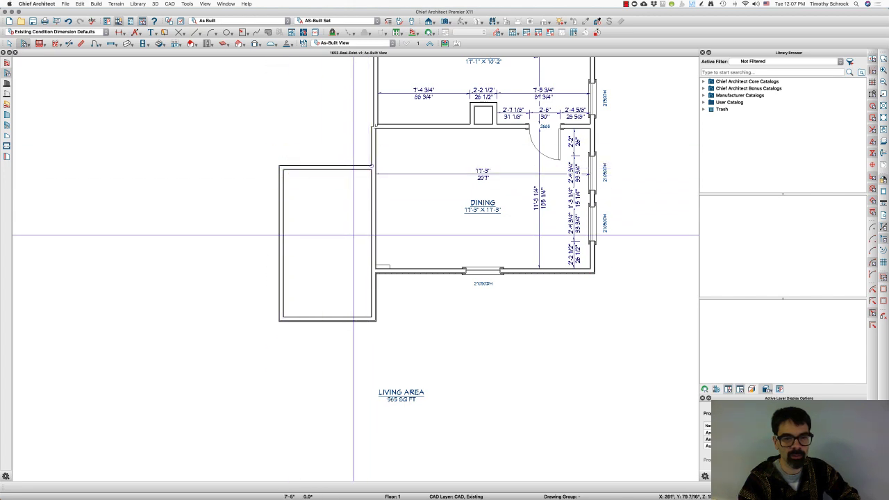
{"action": "left_click_drag", "start_coordinate": [318, 201], "coordinate": [318, 102]}
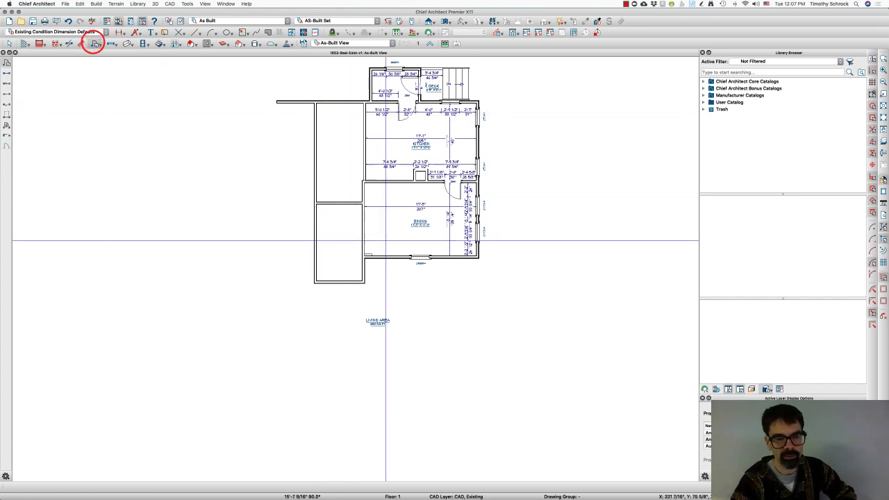
Place a door in the dining room's left wall and set the room it opens into as Bath.
{"action": "scroll", "coordinate": [367, 238], "scroll_direction": "up", "scroll_amount": 3}
{"action": "left_click", "coordinate": [361, 246]}
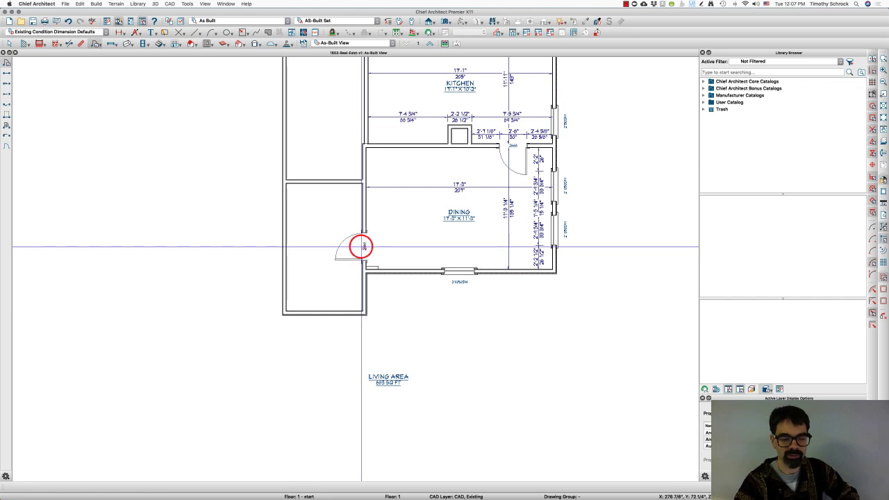
{"action": "double_click", "coordinate": [329, 230]}
{"action": "type", "text": "bath"}
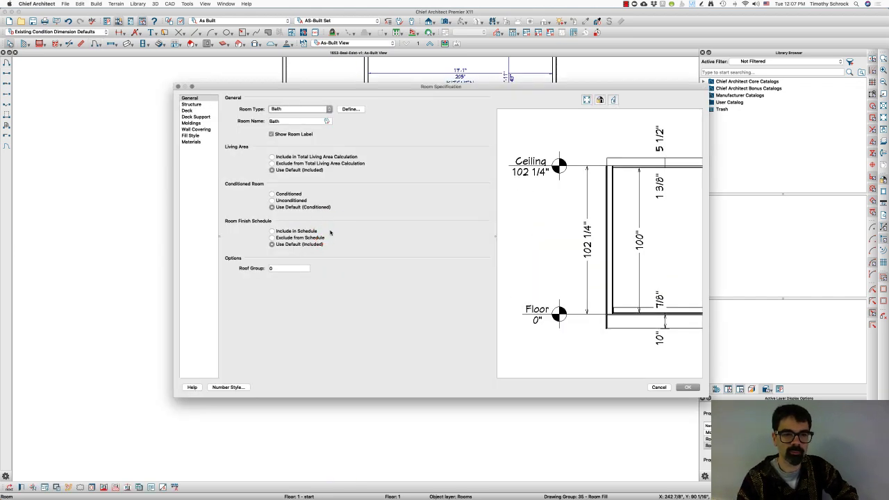
{"action": "key", "text": "Return"}
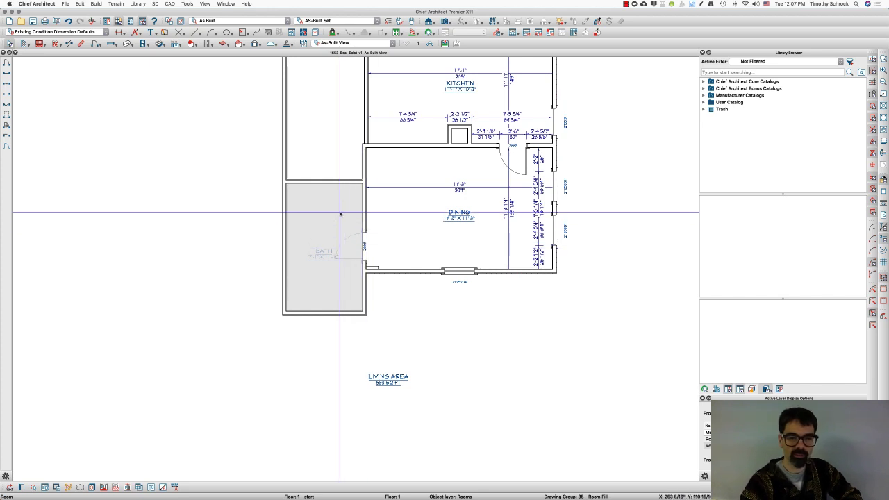
Check the bath door's size in the dining room field sketch in Preview and set the door's width to 28".
{"action": "left_click", "coordinate": [363, 243]}
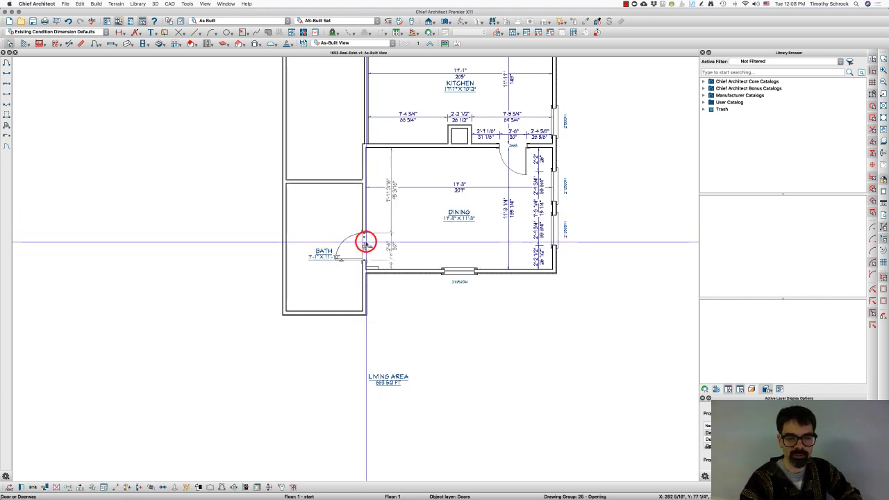
{"action": "left_click", "coordinate": [333, 214]}
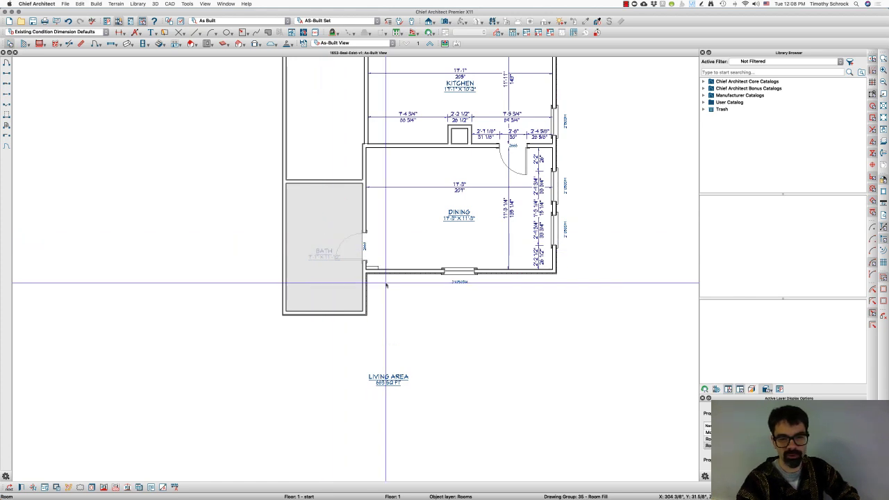
{"action": "key", "text": "super+Tab"}
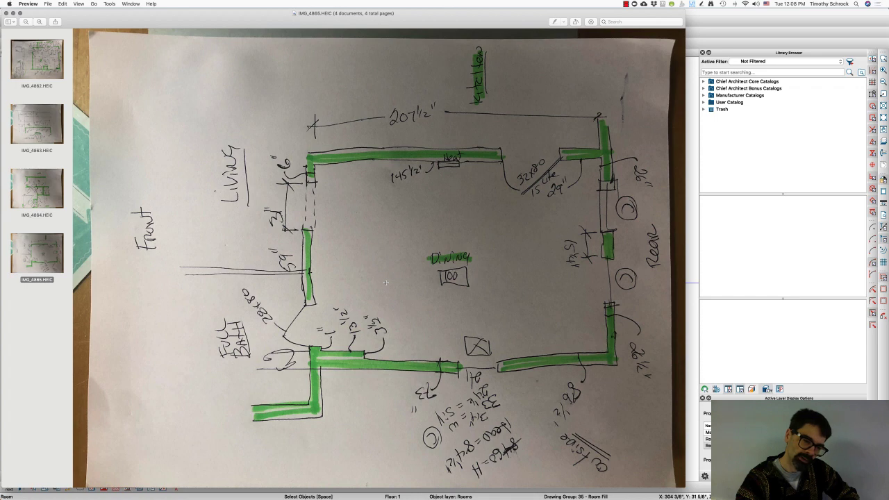
{"action": "key", "text": "super+Tab"}
{"action": "left_click", "coordinate": [364, 250]}
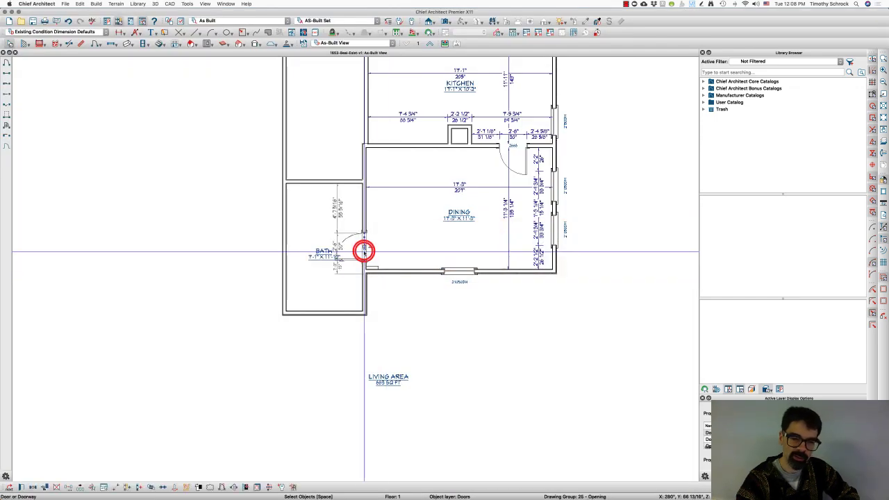
{"action": "double_click", "coordinate": [364, 252]}
{"action": "left_click", "coordinate": [386, 162]}
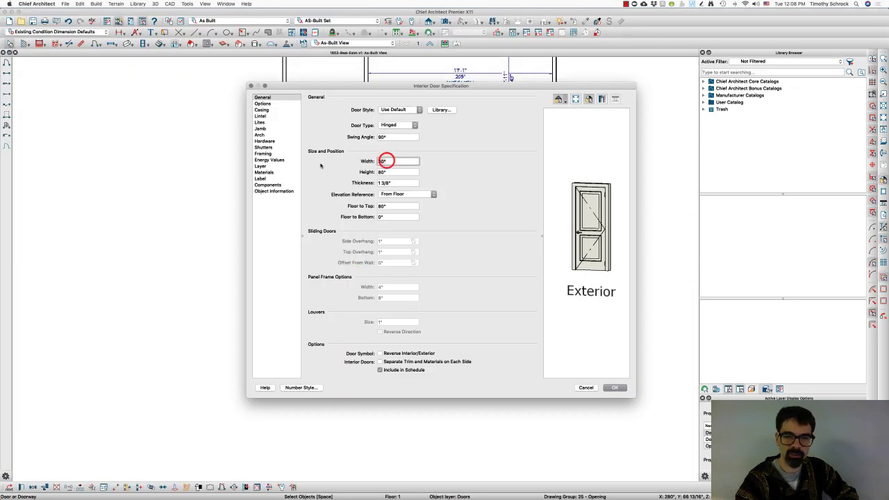
{"action": "key", "text": "Return"}
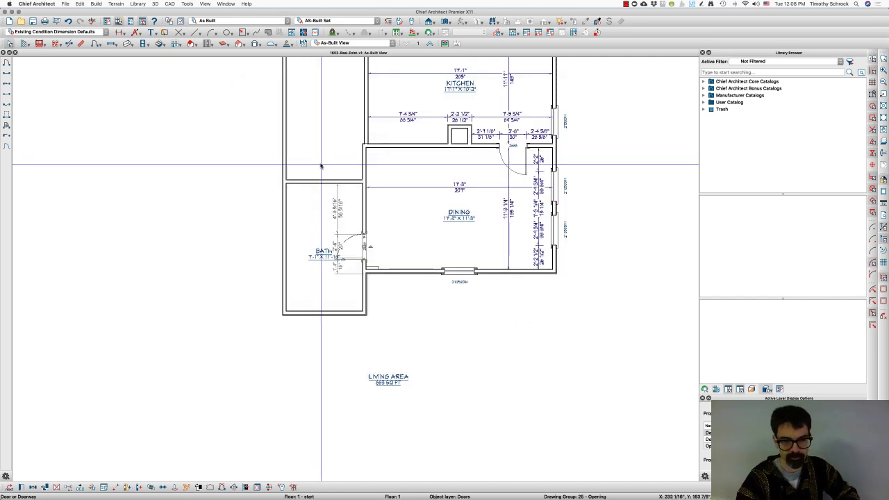
Move the bath door's hinges to its opposite jamb and set its distance from the dining room's lower wall to 4 1/2".
{"action": "key", "text": "super+Tab"}
{"action": "key", "text": "super+Tab"}
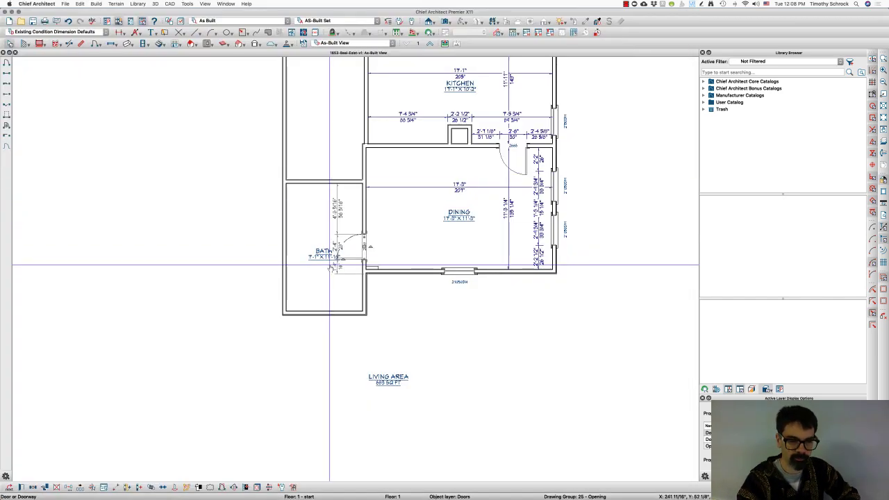
{"action": "left_click", "coordinate": [221, 483]}
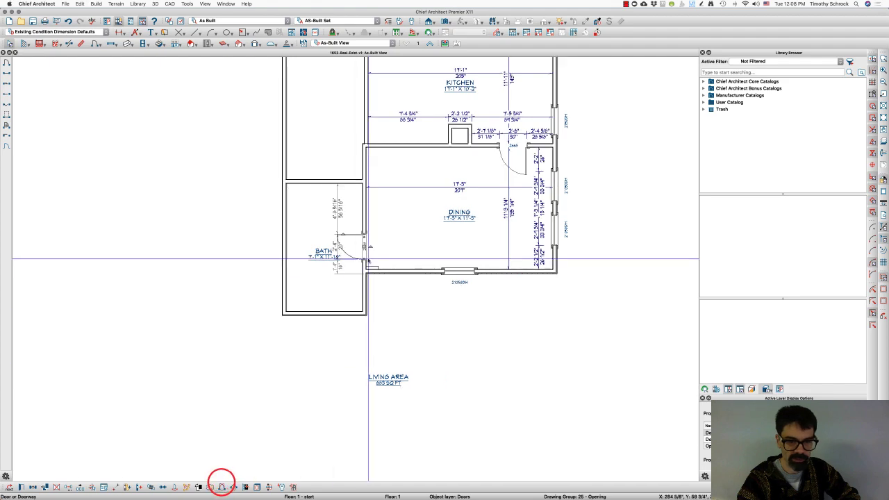
{"action": "scroll", "coordinate": [368, 250], "scroll_direction": "up", "scroll_amount": 3}
{"action": "left_click", "coordinate": [365, 228]}
{"action": "scroll", "coordinate": [408, 268], "scroll_direction": "up", "scroll_amount": 3}
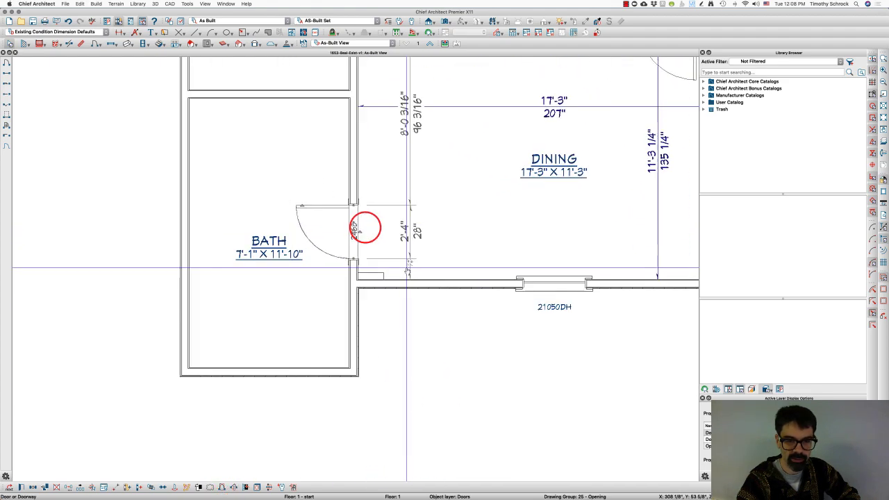
{"action": "left_click", "coordinate": [413, 264]}
{"action": "left_click_drag", "start_coordinate": [413, 264], "coordinate": [413, 268]}
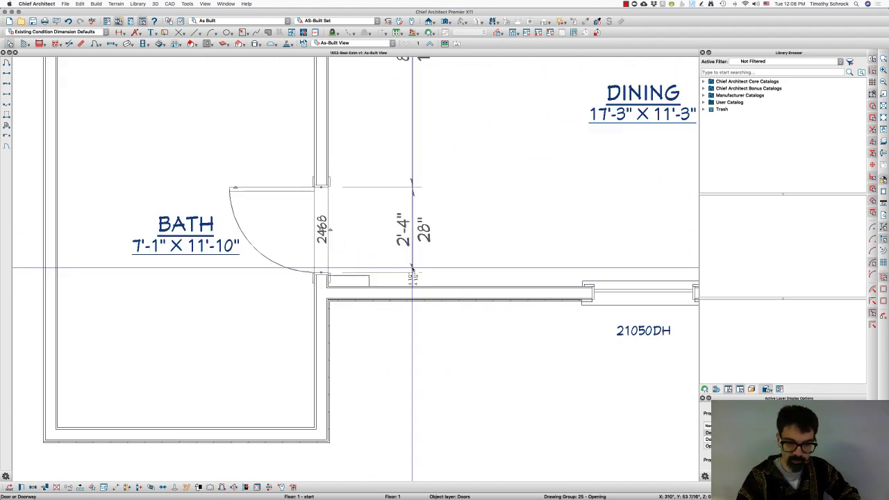
{"action": "key", "text": "Escape"}
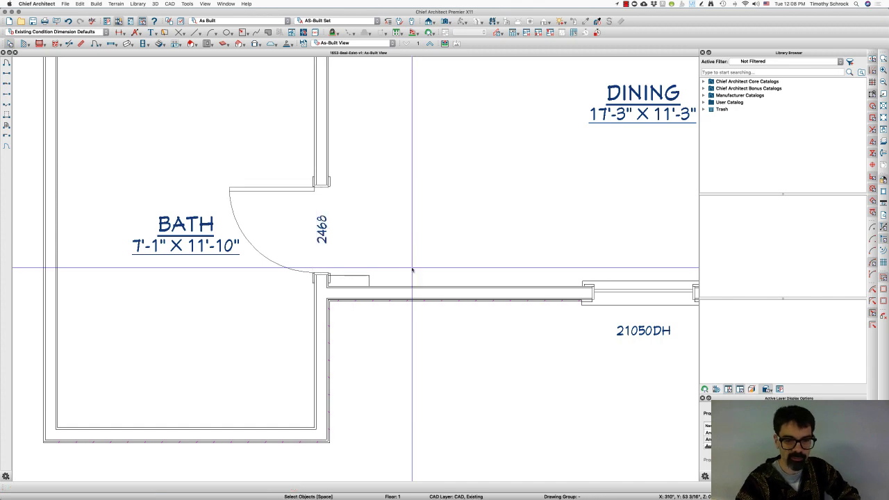
{"action": "scroll", "coordinate": [401, 301], "scroll_direction": "down", "scroll_amount": 2}
{"action": "scroll", "coordinate": [402, 302], "scroll_direction": "down", "scroll_amount": 2}
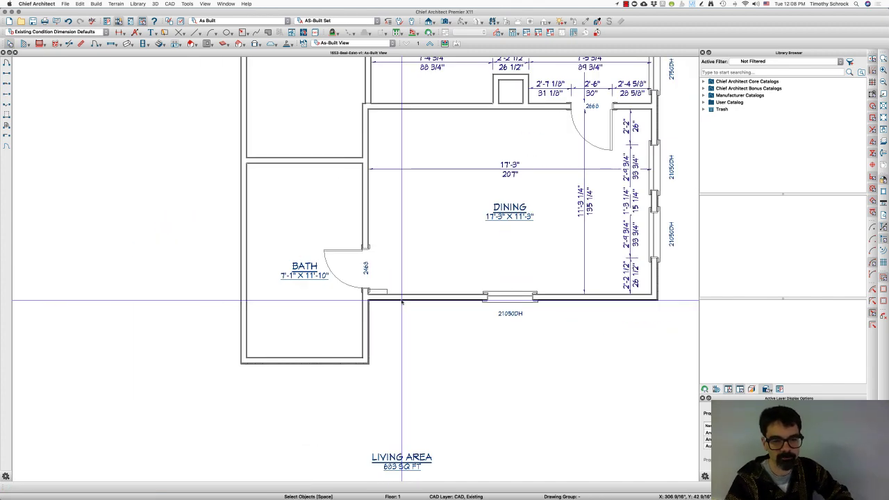
Consult the dining room sketch in Preview and move the bath's upper wall about 2'-1 1/8" down toward the bath door.
{"action": "key", "text": "super+Tab"}
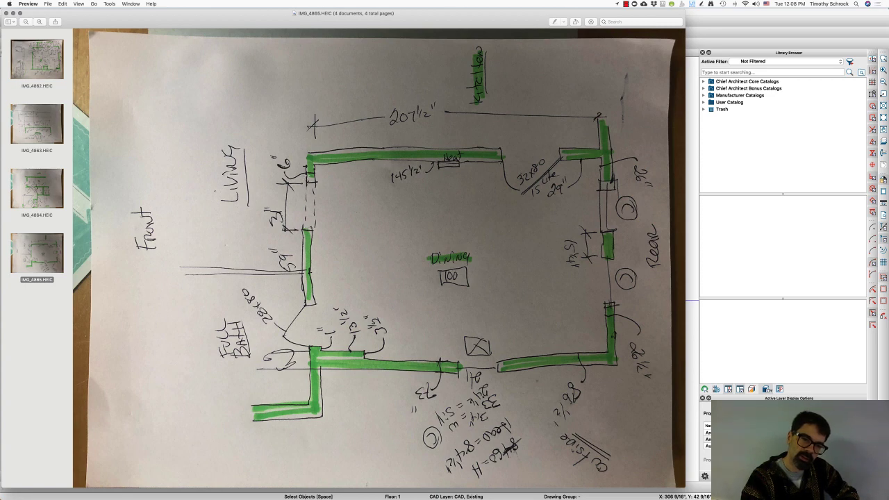
{"action": "left_click", "coordinate": [712, 32]}
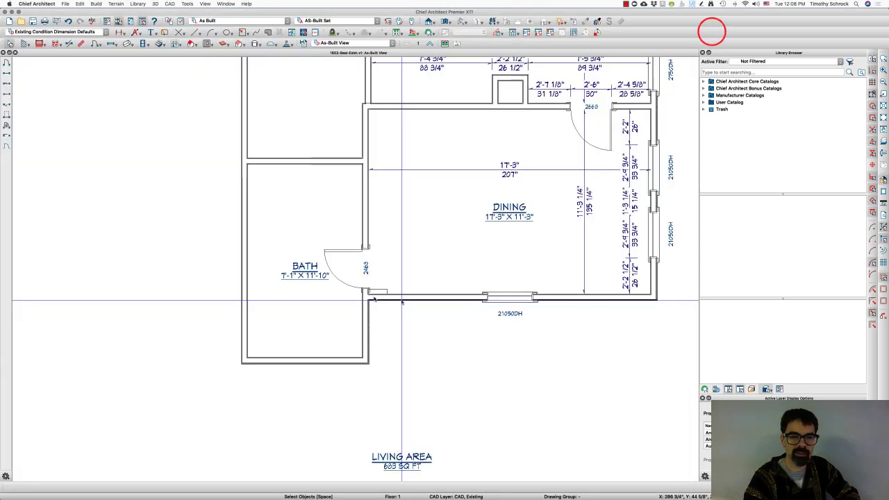
{"action": "scroll", "coordinate": [377, 295], "scroll_direction": "down", "scroll_amount": 2}
{"action": "left_click", "coordinate": [331, 204]}
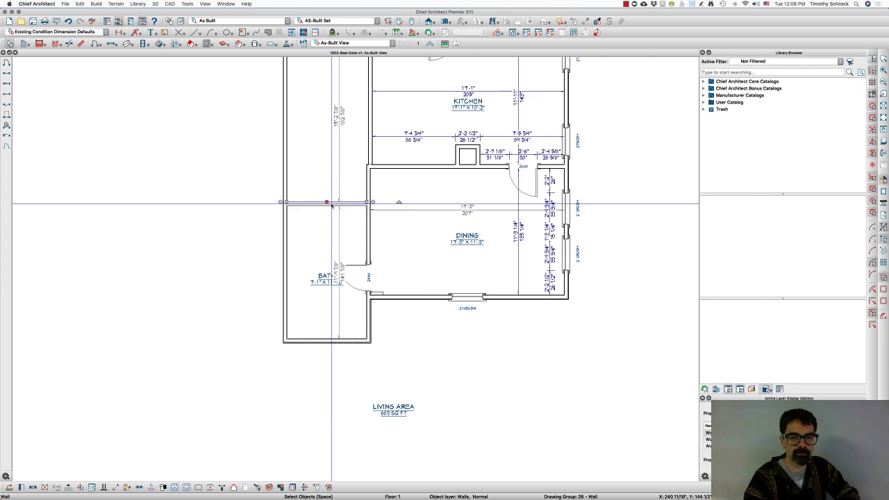
{"action": "left_click_drag", "start_coordinate": [325, 202], "coordinate": [327, 225]}
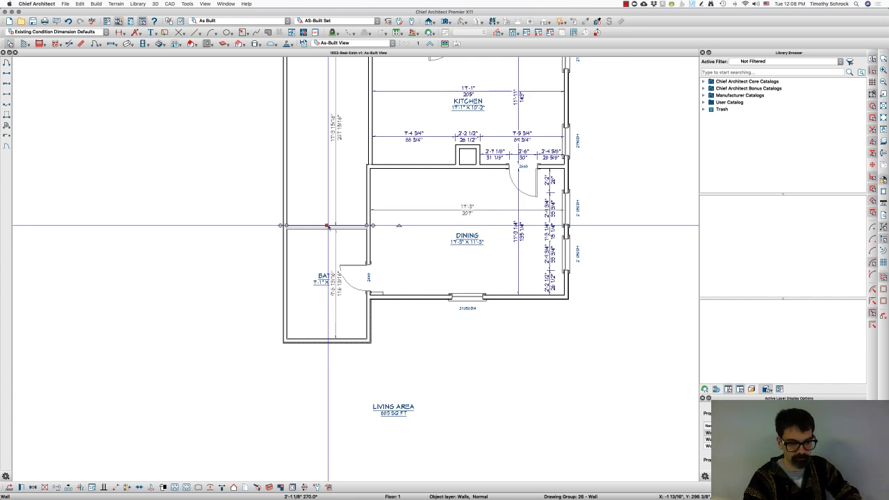
Add a 31" wide doorway in the dining room's left wall above the bath door, 6" from the room's upper wall.
{"action": "mouse_move", "coordinate": [349, 496]}
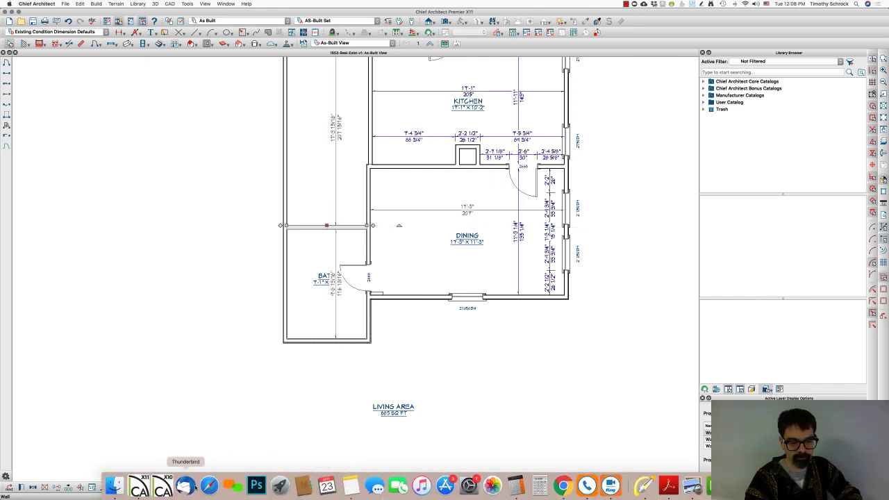
{"action": "left_click", "coordinate": [136, 487]}
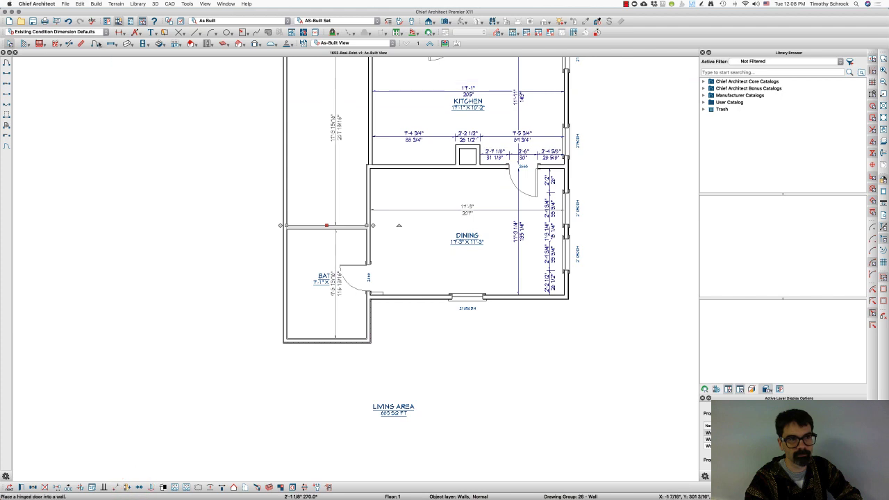
{"action": "left_click_drag", "start_coordinate": [97, 43], "coordinate": [112, 66]}
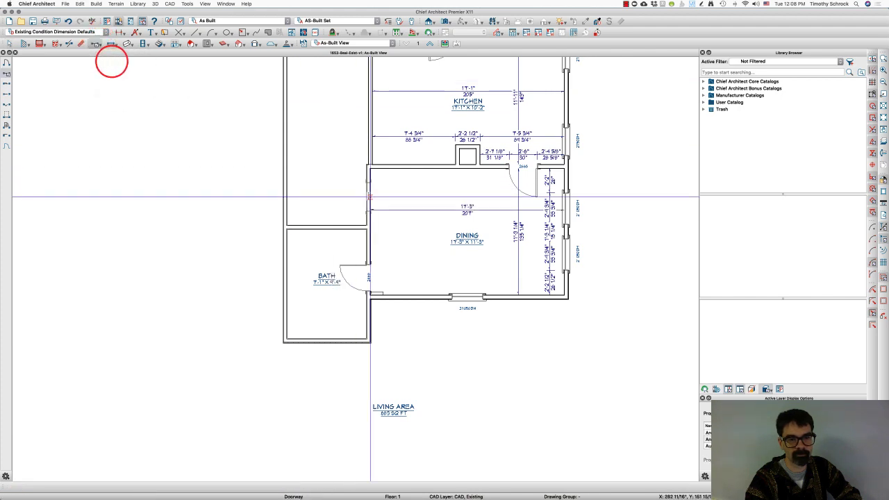
{"action": "double_click", "coordinate": [369, 196]}
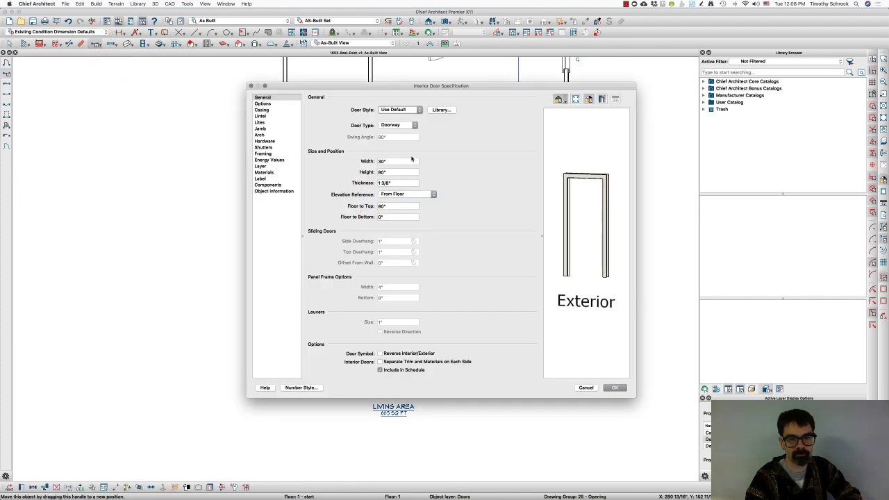
{"action": "left_click_drag", "start_coordinate": [395, 161], "coordinate": [338, 164]}
{"action": "key", "text": "Return"}
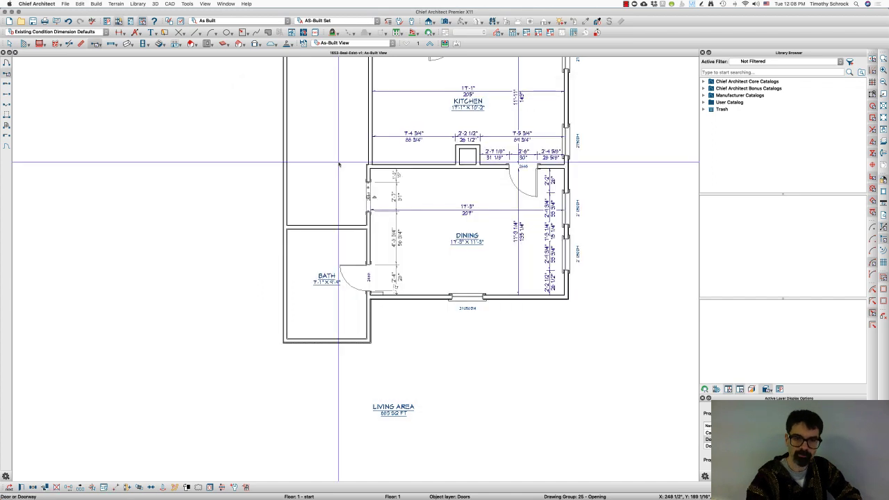
{"action": "left_click", "coordinate": [398, 177]}
{"action": "type", "text": "6"}
{"action": "key", "text": "Return"}
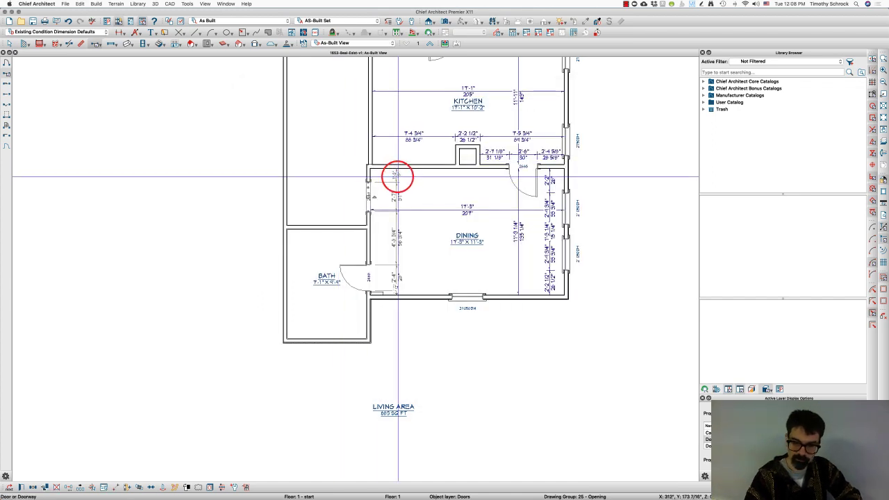
Draw a horizontal interior wall about 7'-7" long across the space left of the kitchen, from the kitchen's left wall.
{"action": "scroll", "coordinate": [382, 180], "scroll_direction": "down", "scroll_amount": 5}
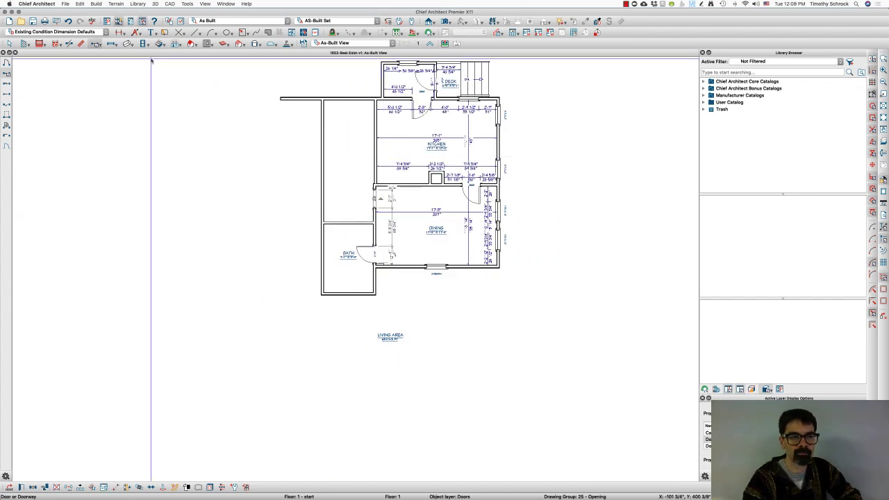
{"action": "left_click", "coordinate": [23, 43]}
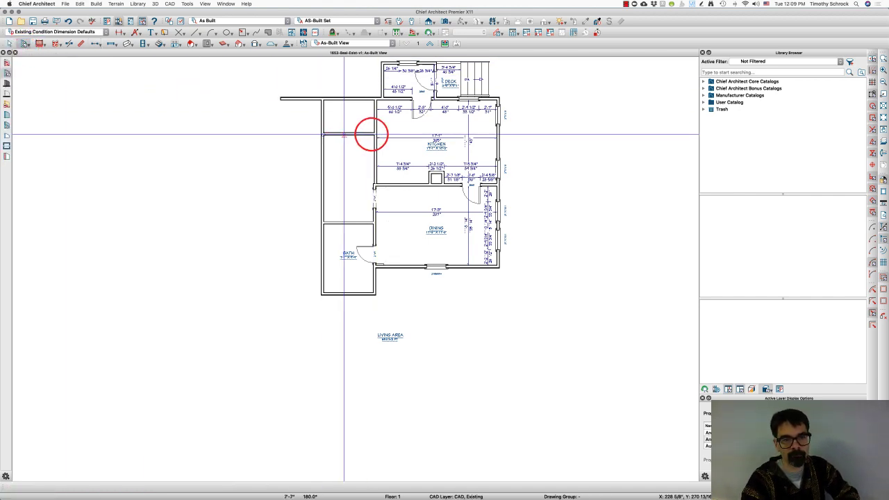
{"action": "key", "text": "Escape"}
Check the kitchen sketch IMG_4862 in Preview and place a hinged door near the upper end of the kitchen's left wall.
{"action": "key", "text": "super+Tab"}
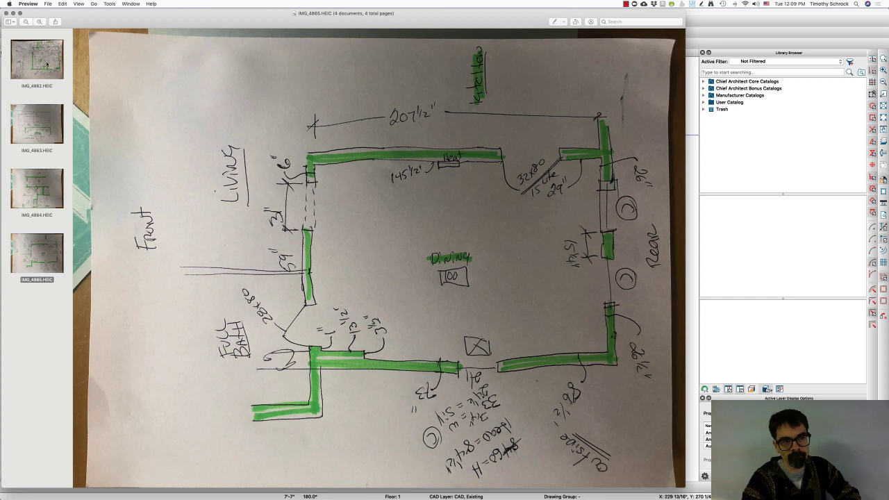
{"action": "left_click", "coordinate": [44, 61]}
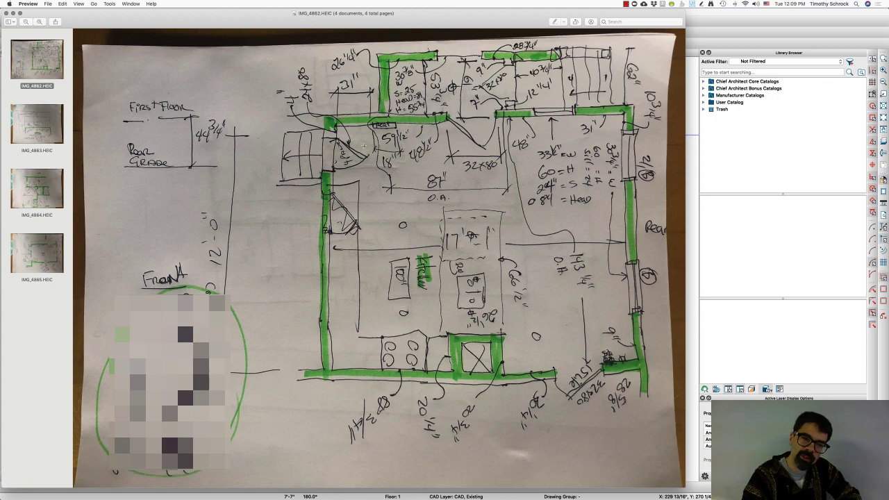
{"action": "key", "text": "super+Tab"}
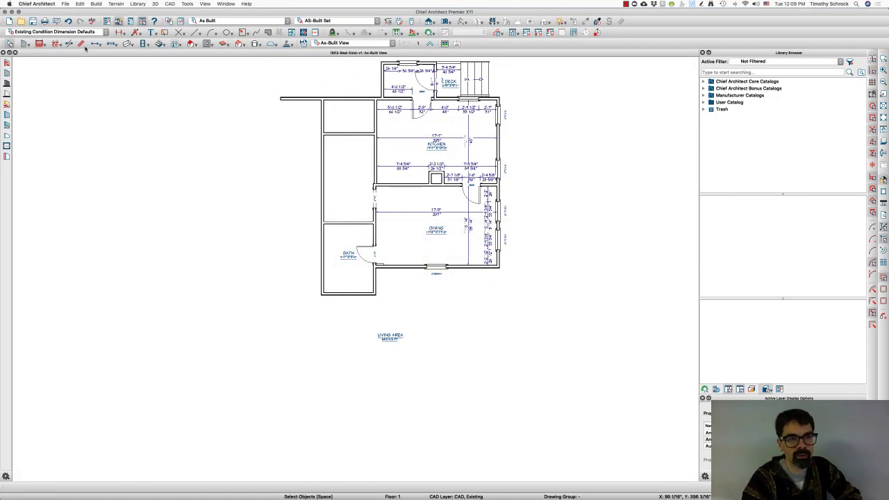
{"action": "left_click", "coordinate": [100, 43]}
{"action": "left_click", "coordinate": [105, 54]}
{"action": "scroll", "coordinate": [369, 120], "scroll_direction": "up", "scroll_amount": 3}
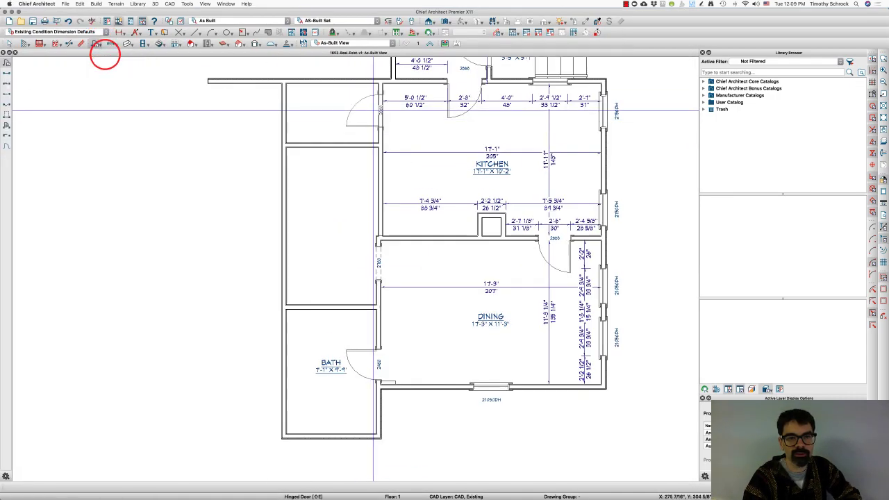
{"action": "key", "text": "super+Tab"}
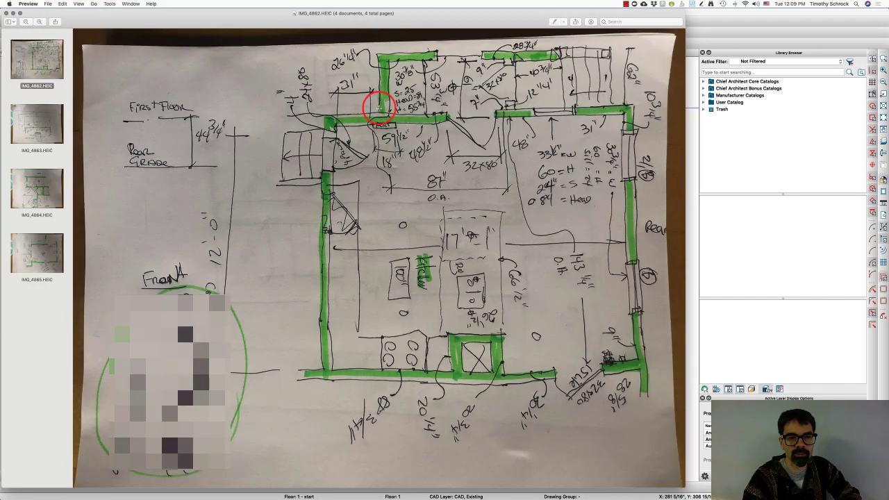
{"action": "key", "text": "super+Tab"}
{"action": "left_click", "coordinate": [375, 104]}
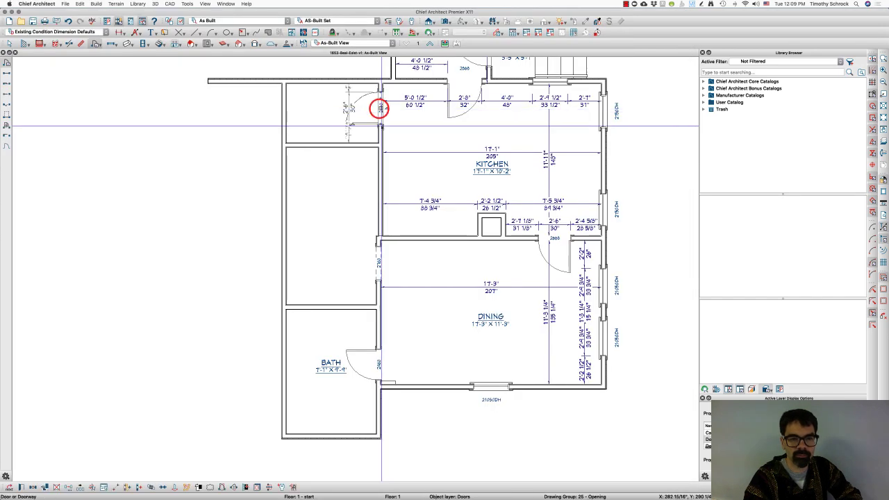
Flip the new door so it swings into the kitchen, and set its width to 24".
{"action": "left_click", "coordinate": [235, 486]}
{"action": "left_click", "coordinate": [216, 486]}
{"action": "key", "text": "super+e"}
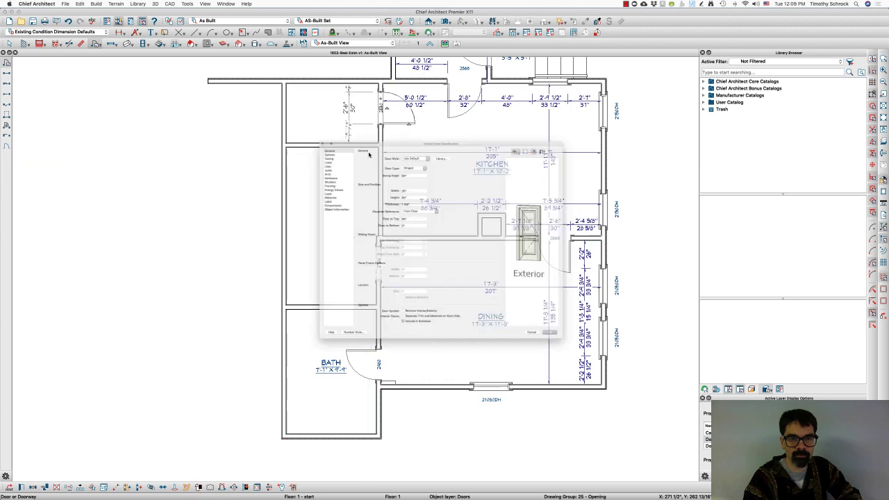
{"action": "left_click_drag", "start_coordinate": [390, 161], "coordinate": [319, 163]}
{"action": "type", "text": "24"}
{"action": "key", "text": "Return"}
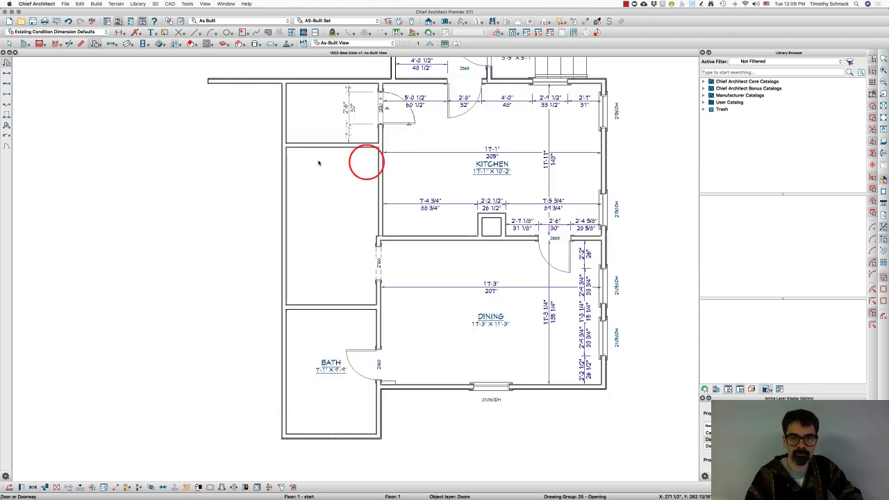
Check the kitchen sketch IMG_4862 in Preview and set the new kitchen door 4" from the upper wall.
{"action": "key", "text": "super+Tab"}
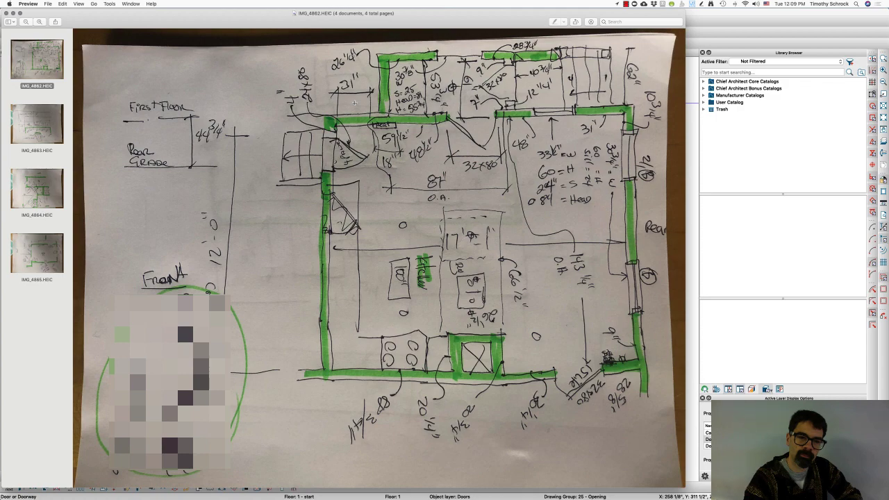
{"action": "key", "text": "super+Tab"}
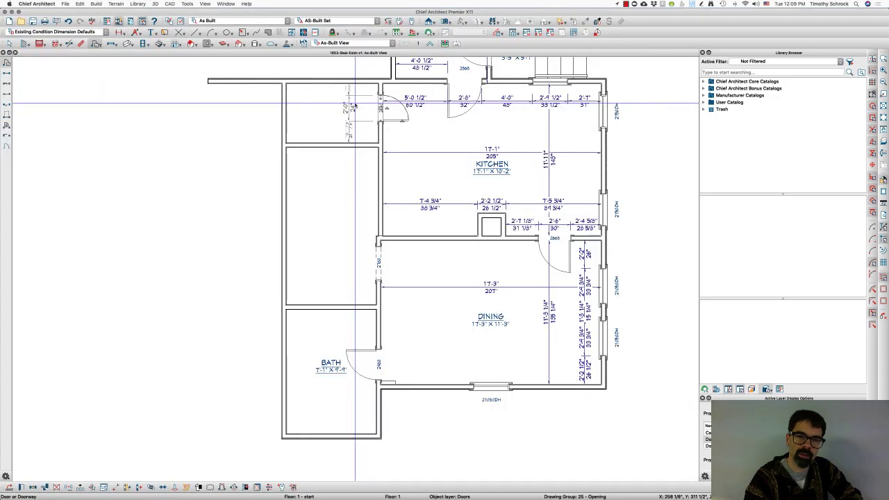
{"action": "scroll", "coordinate": [308, 89], "scroll_direction": "up", "scroll_amount": 4}
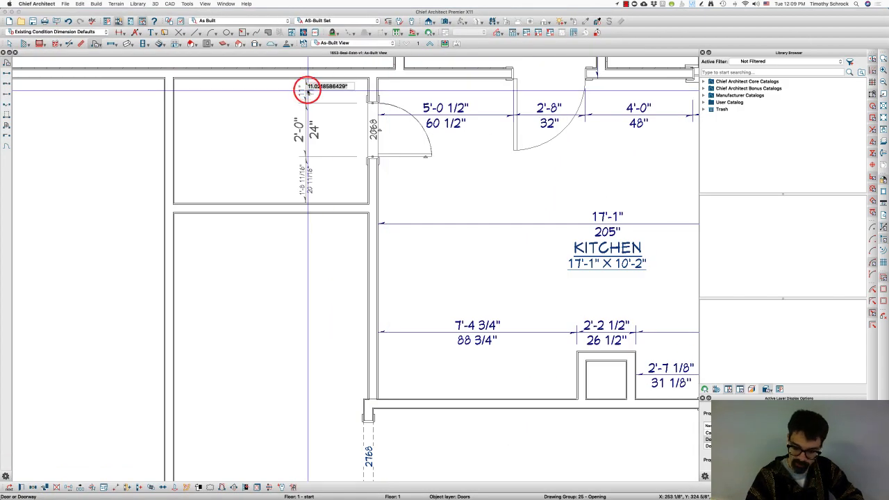
{"action": "type", "text": "4"}
{"action": "key", "text": "Return"}
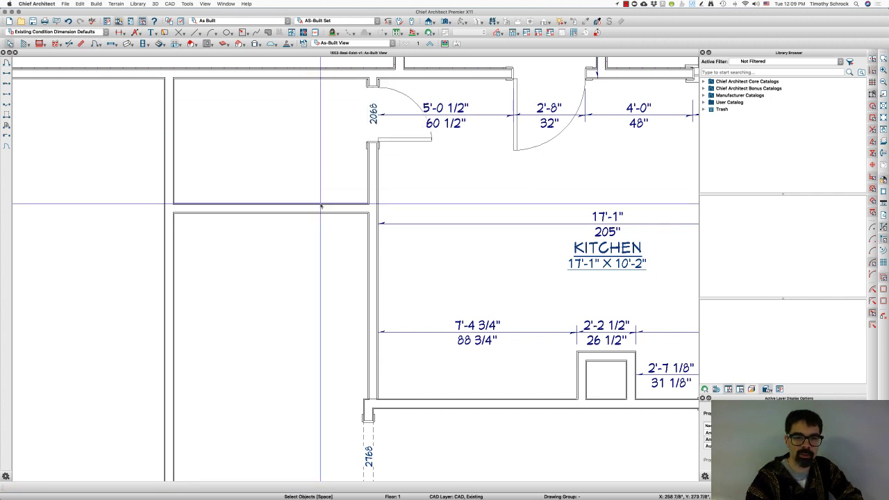
Move the wall below the new door up to about 35 5/8" from the upper wall, and place down stairs running left from the door.
{"action": "left_click", "coordinate": [321, 206]}
{"action": "left_click_drag", "start_coordinate": [320, 211], "coordinate": [327, 166]}
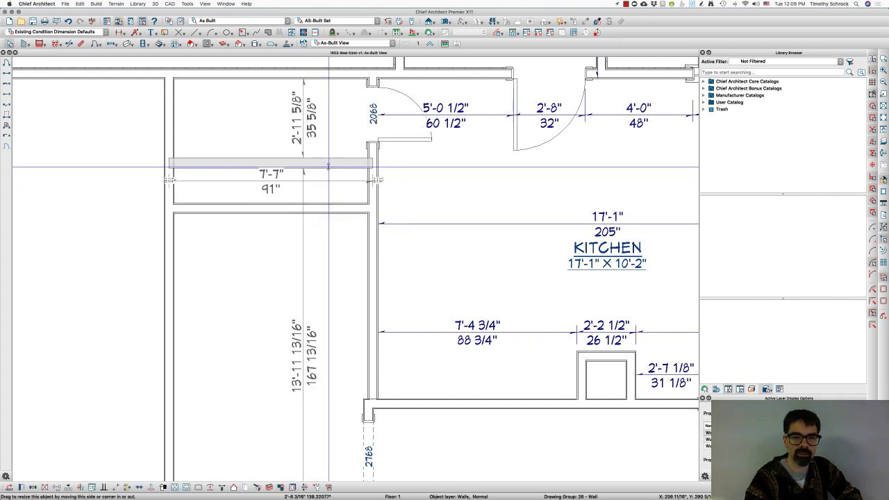
{"action": "left_click", "coordinate": [159, 45]}
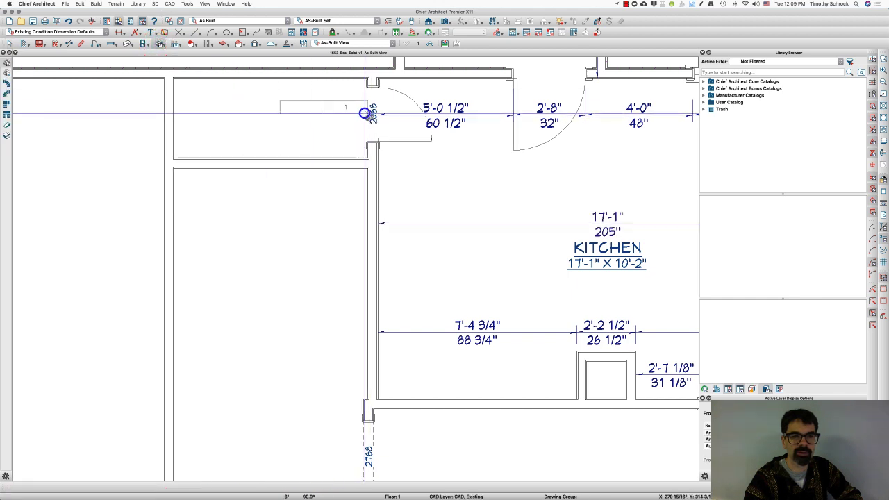
{"action": "left_click", "coordinate": [364, 113]}
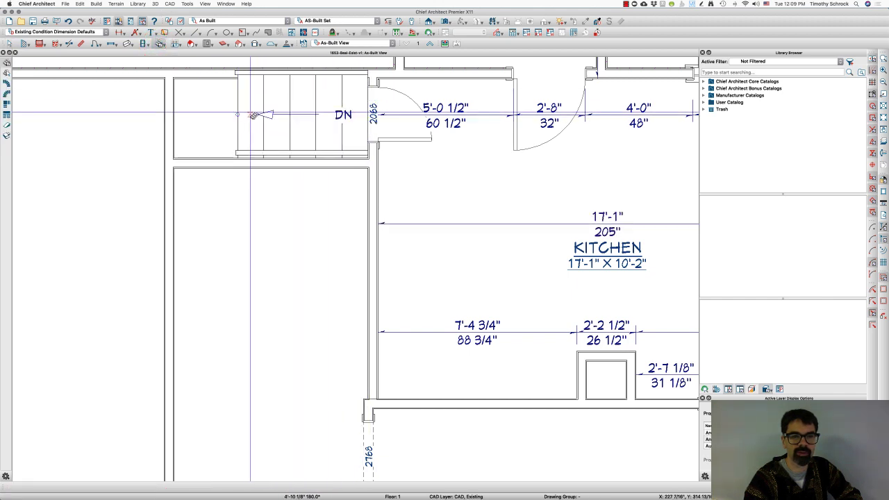
Pull the stairs' upper edge down so the flight fits between the two horizontal walls.
{"action": "left_click", "coordinate": [316, 107]}
{"action": "left_click_drag", "start_coordinate": [276, 70], "coordinate": [276, 72]}
{"action": "key", "text": "Escape"}
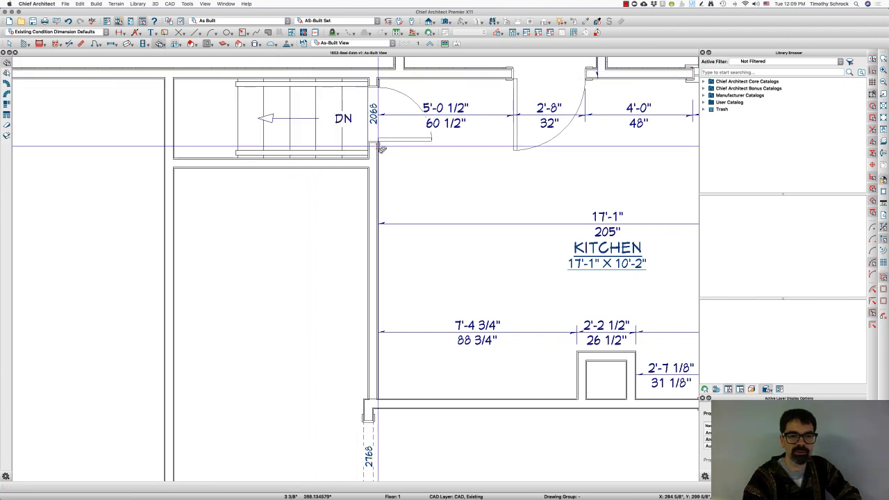
{"action": "scroll", "coordinate": [381, 150], "scroll_direction": "down", "scroll_amount": 5}
{"action": "key", "text": "space"}
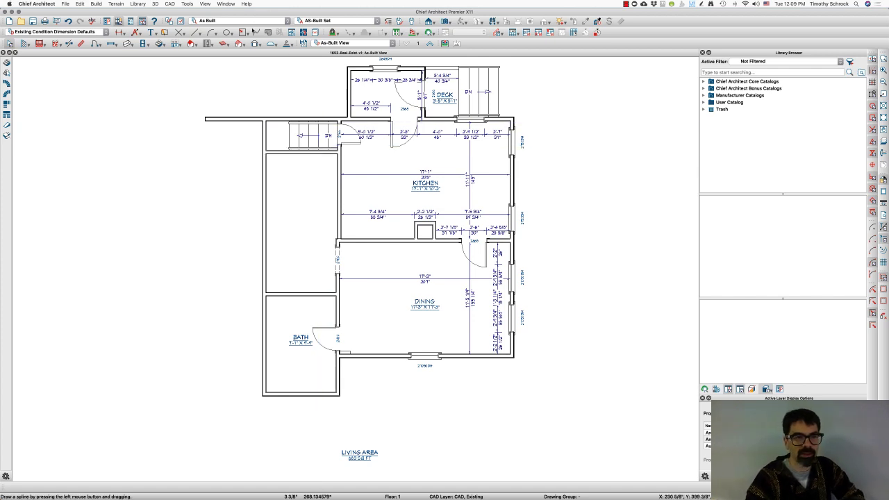
Start the Cross Box tool and set its drawing layer to Walls, Normal.
{"action": "left_click", "coordinate": [245, 32]}
{"action": "left_click", "coordinate": [260, 62]}
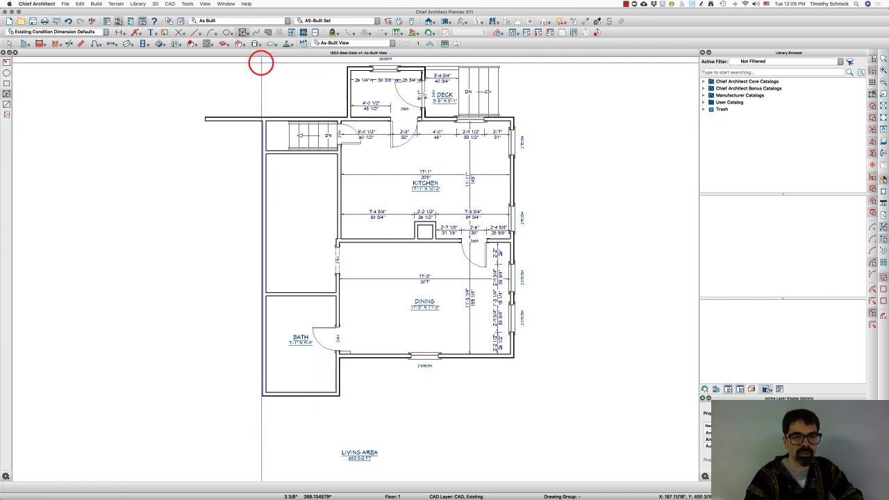
{"action": "left_click", "coordinate": [315, 32]}
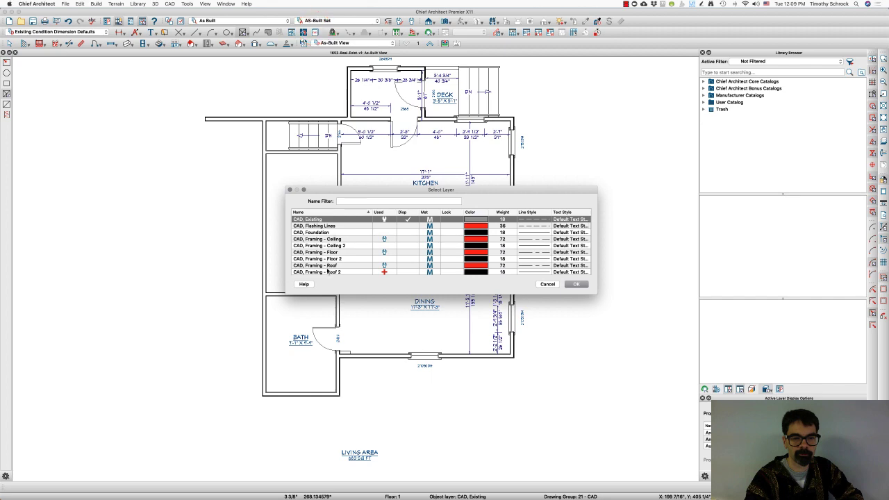
{"action": "scroll", "coordinate": [330, 254], "scroll_direction": "down", "scroll_amount": 15}
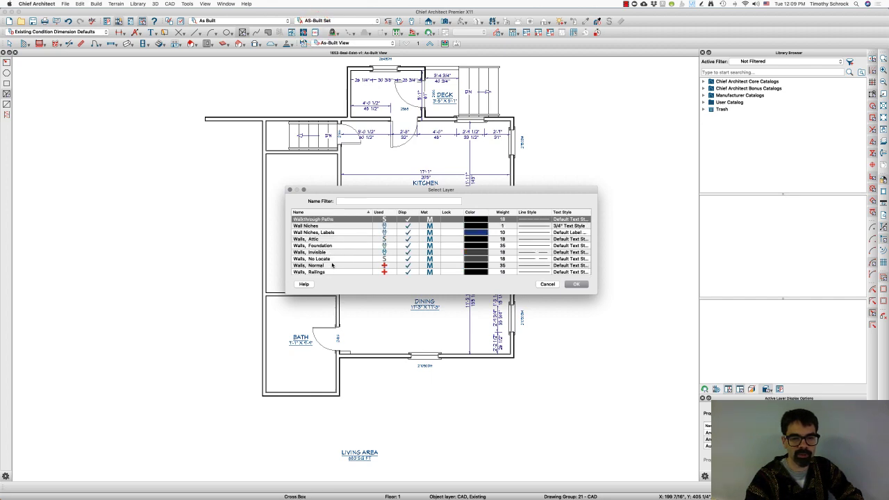
{"action": "left_click", "coordinate": [327, 265]}
{"action": "left_click", "coordinate": [576, 285]}
Draw a cross box filling the inside of the chase on the wall between kitchen and dining room.
{"action": "scroll", "coordinate": [582, 281], "scroll_direction": "up", "scroll_amount": 3}
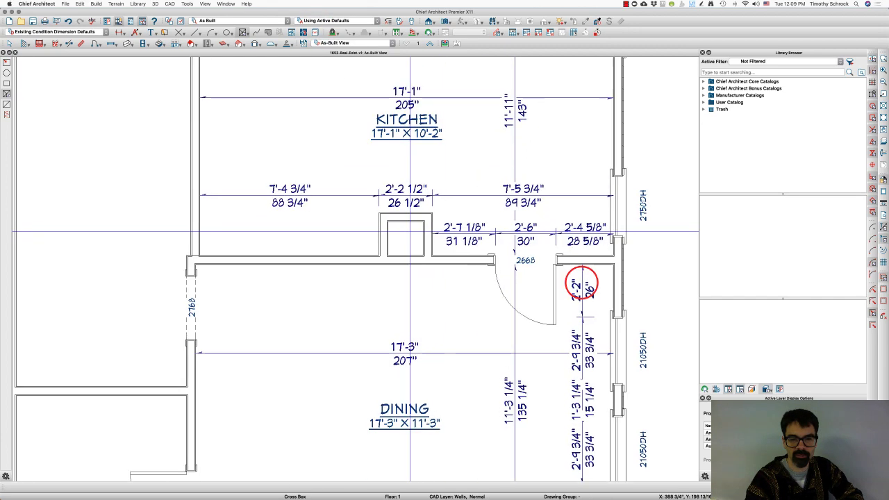
{"action": "scroll", "coordinate": [417, 225], "scroll_direction": "up", "scroll_amount": 2}
{"action": "left_click_drag", "start_coordinate": [435, 212], "coordinate": [368, 277]}
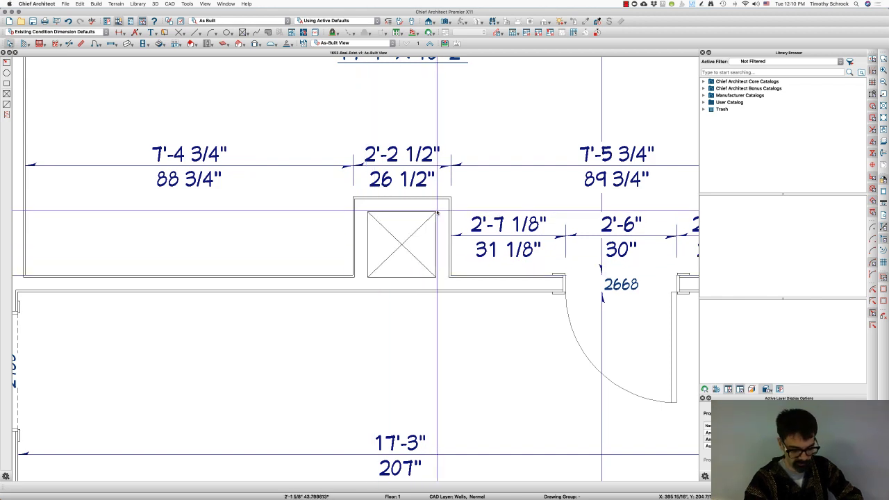
{"action": "key", "text": "F6"}
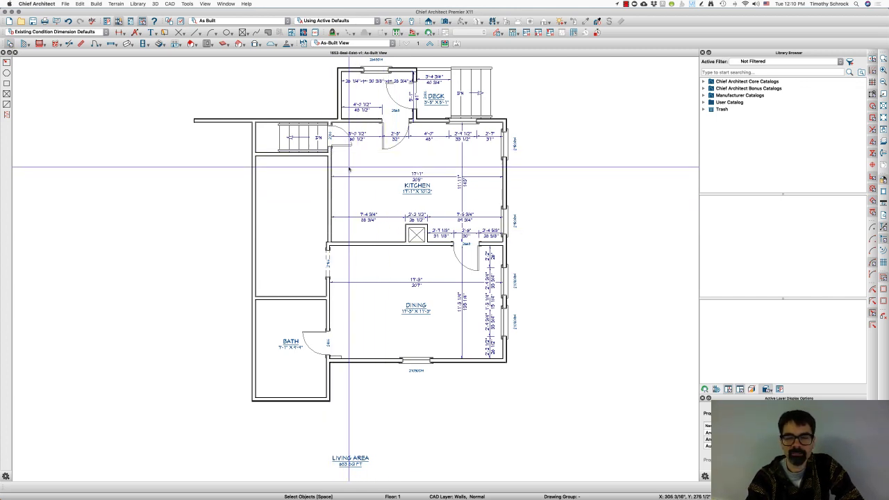
{"action": "scroll", "coordinate": [348, 168], "scroll_direction": "up", "scroll_amount": 2}
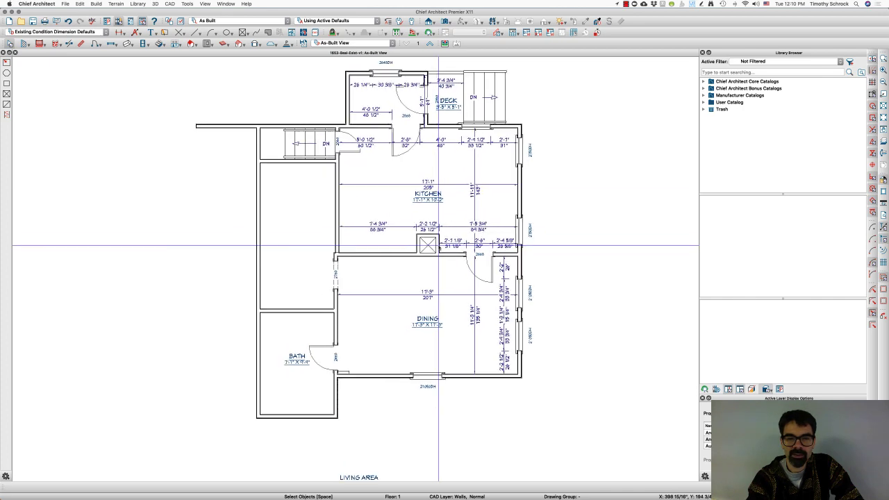
{"action": "scroll", "coordinate": [438, 245], "scroll_direction": "down", "scroll_amount": 1}
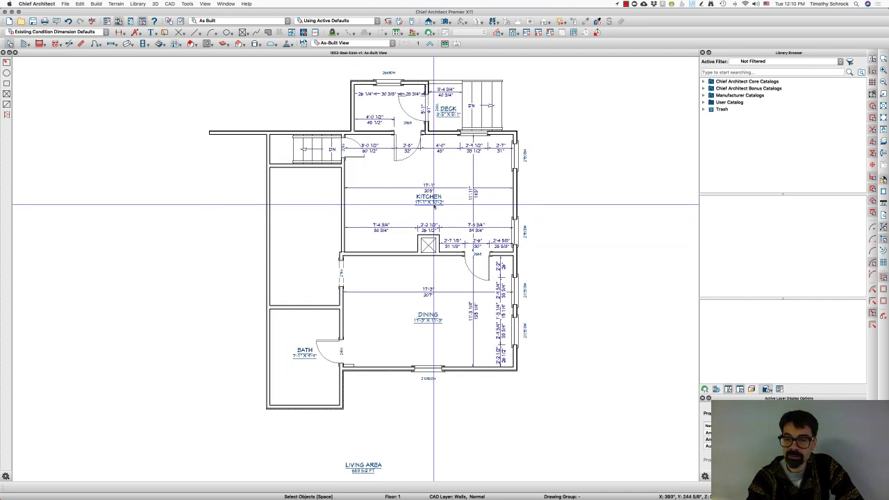